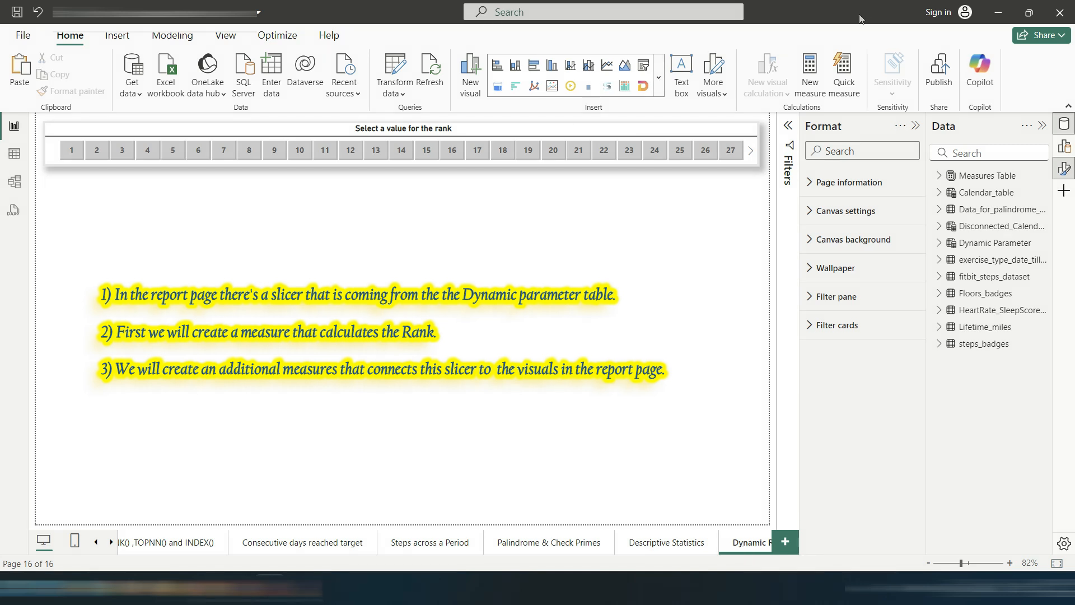
# Step: Inspect the rank slicer's field and the Dynamic Parameter table's GENERATESERIES definition
pyautogui.click(659, 133)
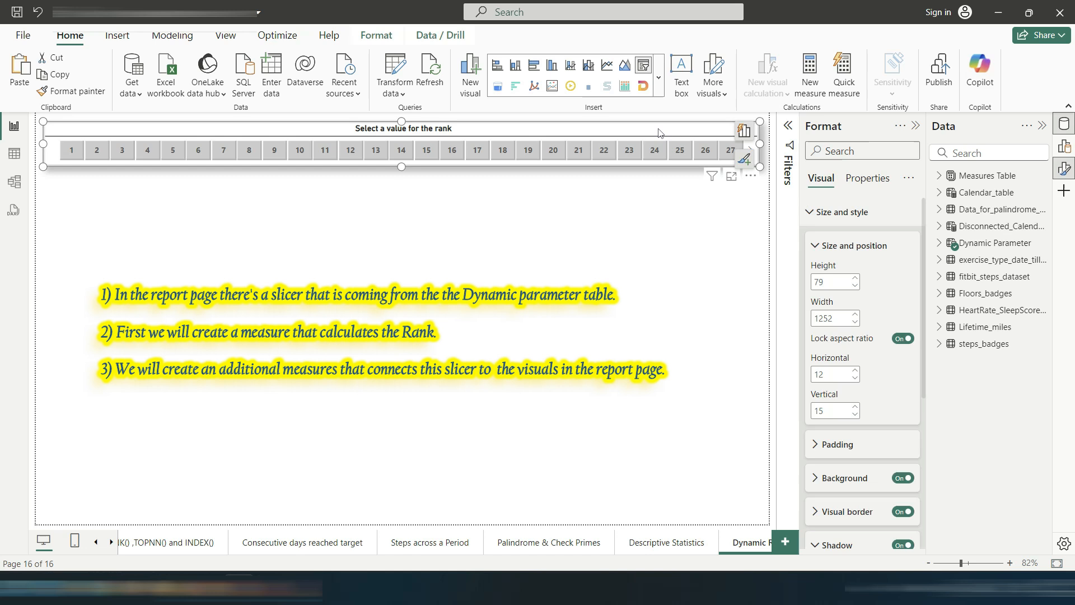
pyautogui.click(745, 140)
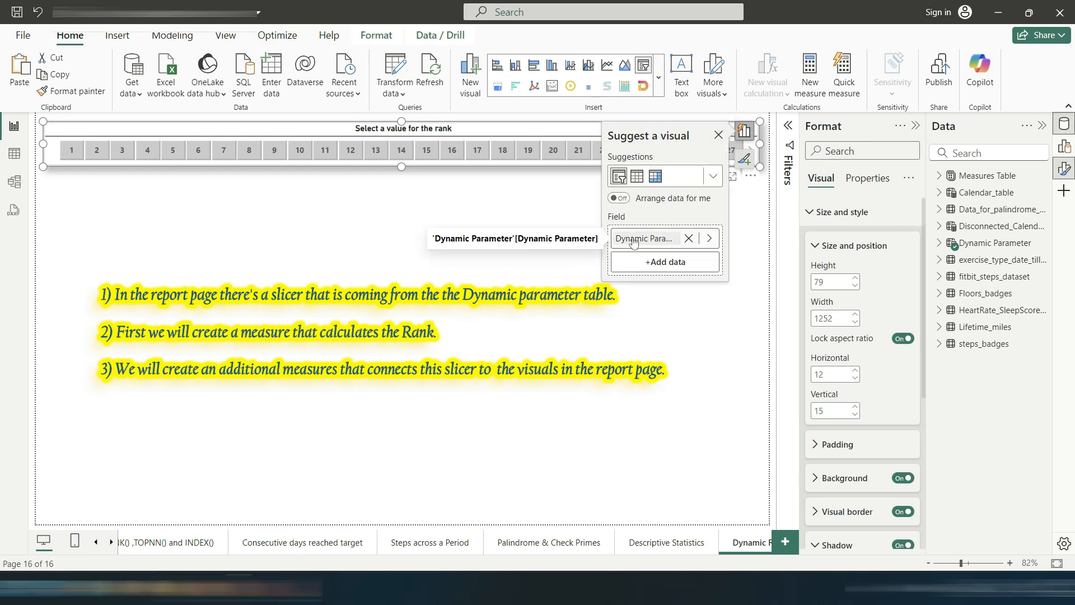
pyautogui.click(982, 245)
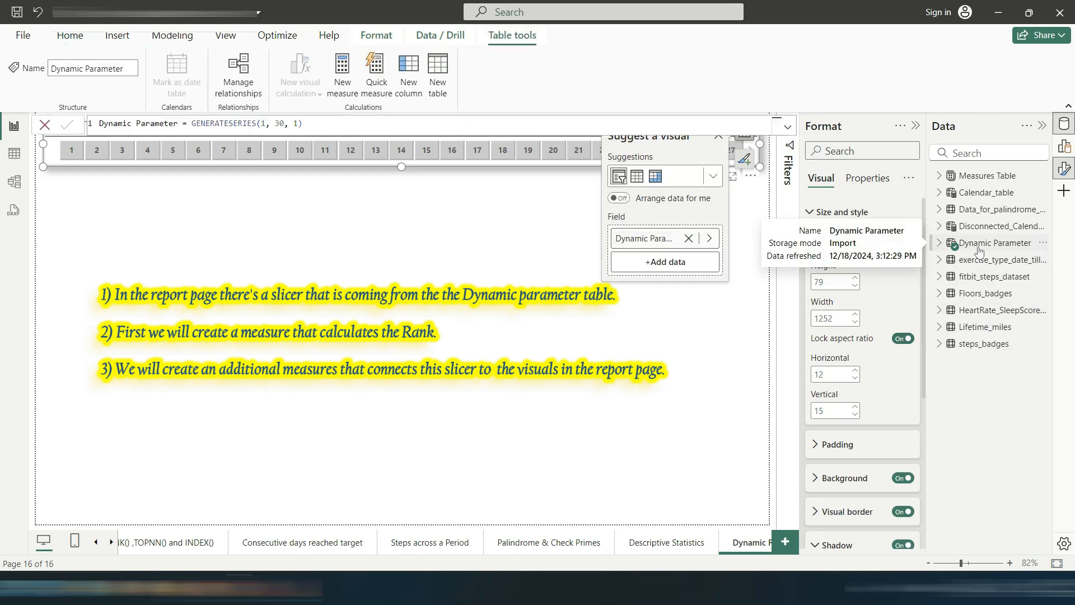
pyautogui.click(159, 40)
pyautogui.click(352, 97)
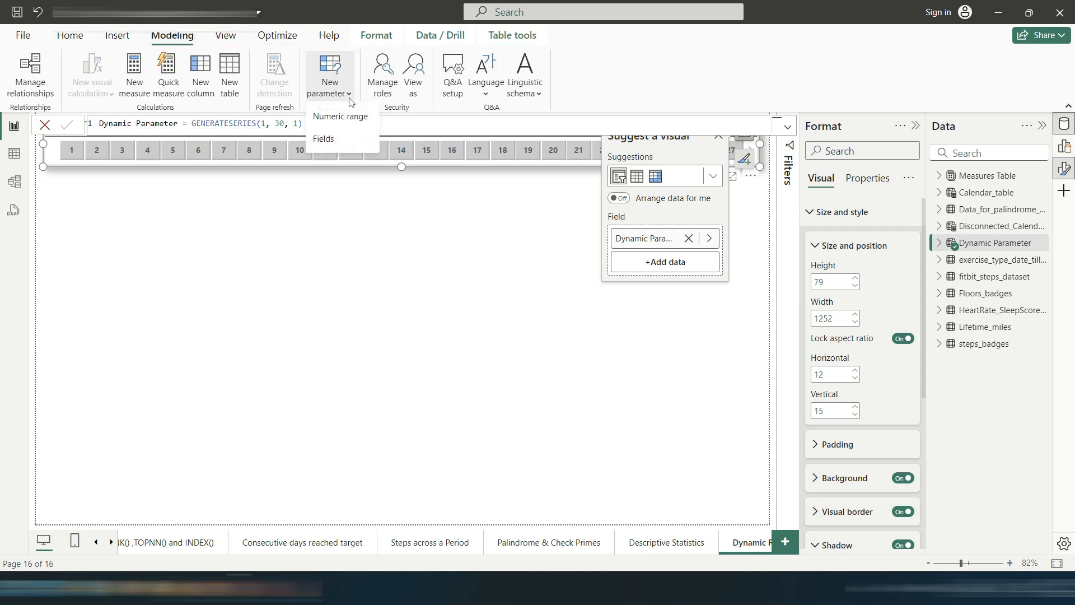
pyautogui.click(332, 120)
pyautogui.click(345, 300)
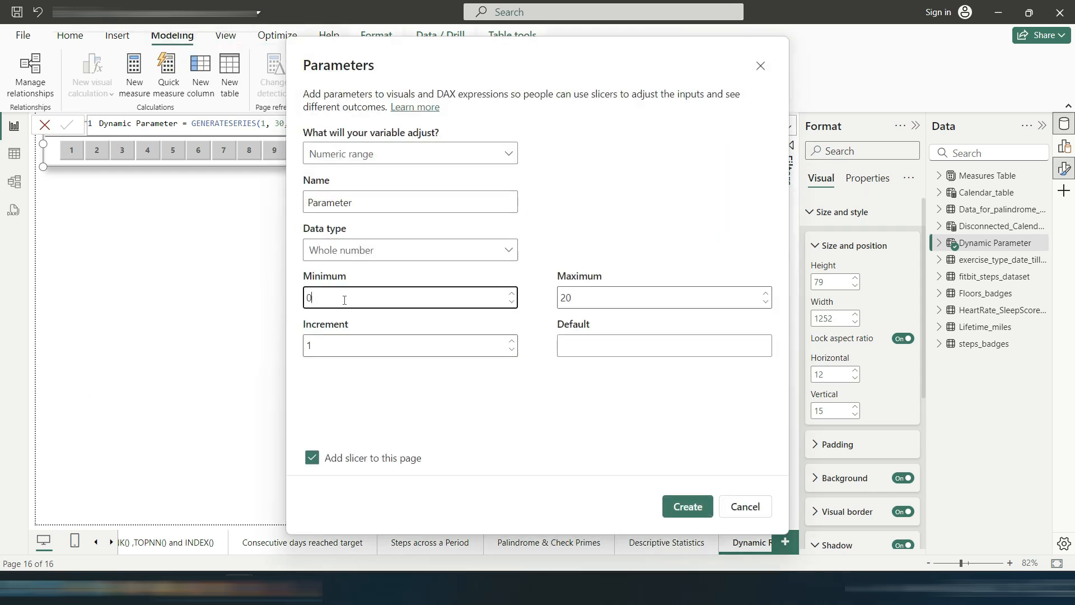
pyautogui.write('1')
pyautogui.click(658, 298)
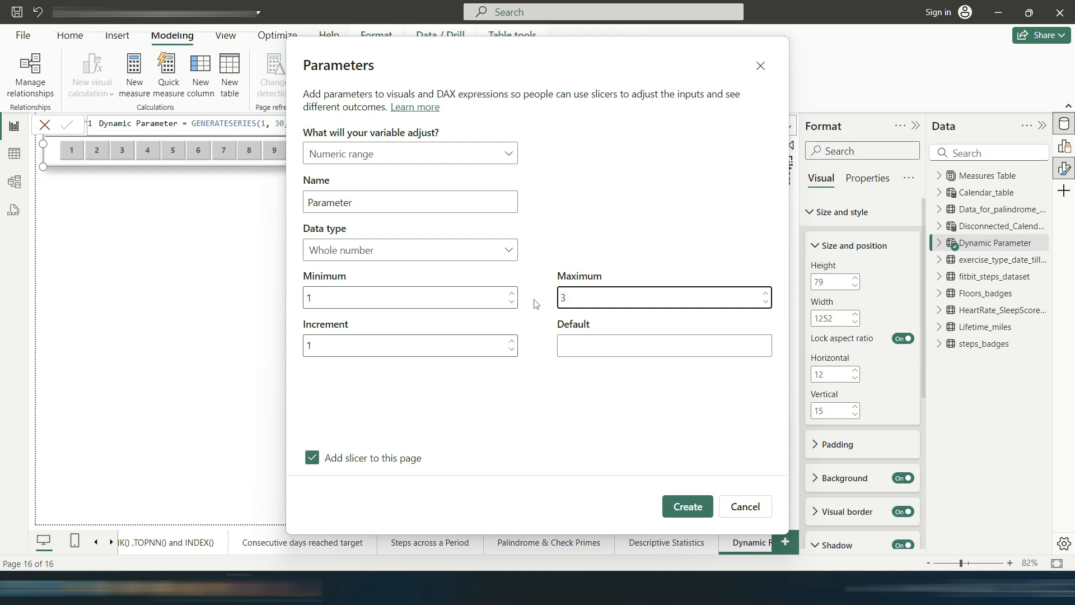
pyautogui.moveTo(391, 90); pyautogui.dragTo(431, 164)
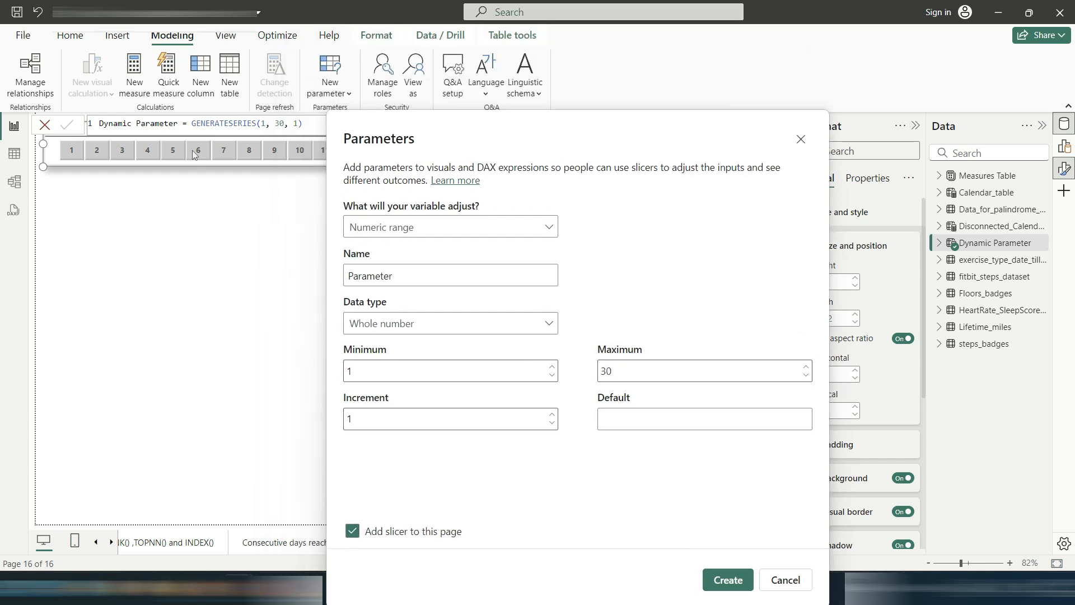
pyautogui.click(785, 580)
# Step: Create a new measure in the Dynamic Parameter table named Ranking Measure, starting a second formula line
pyautogui.click(80, 39)
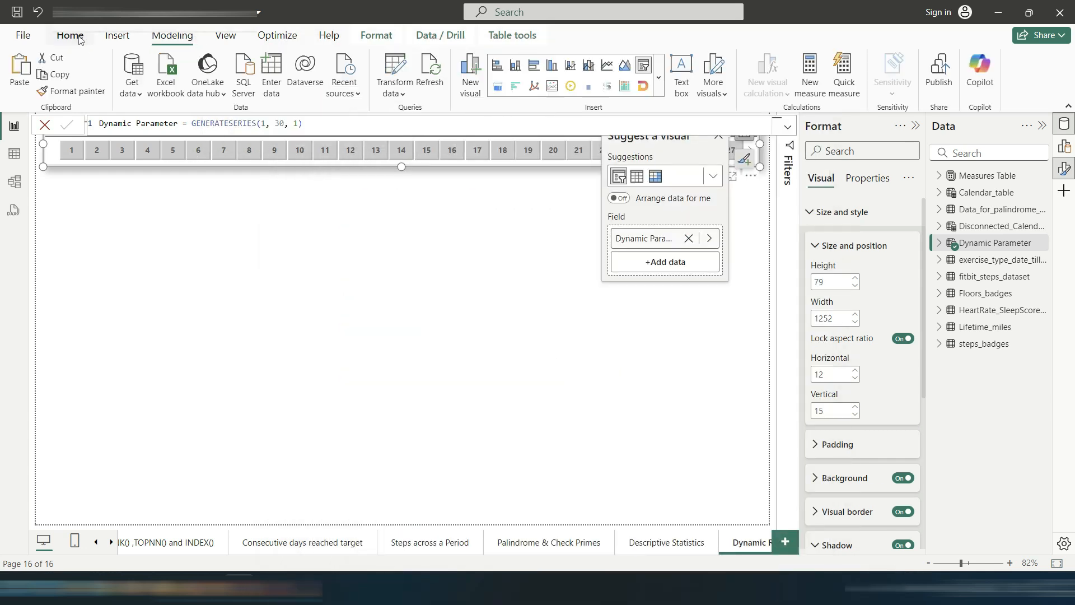
pyautogui.click(528, 241)
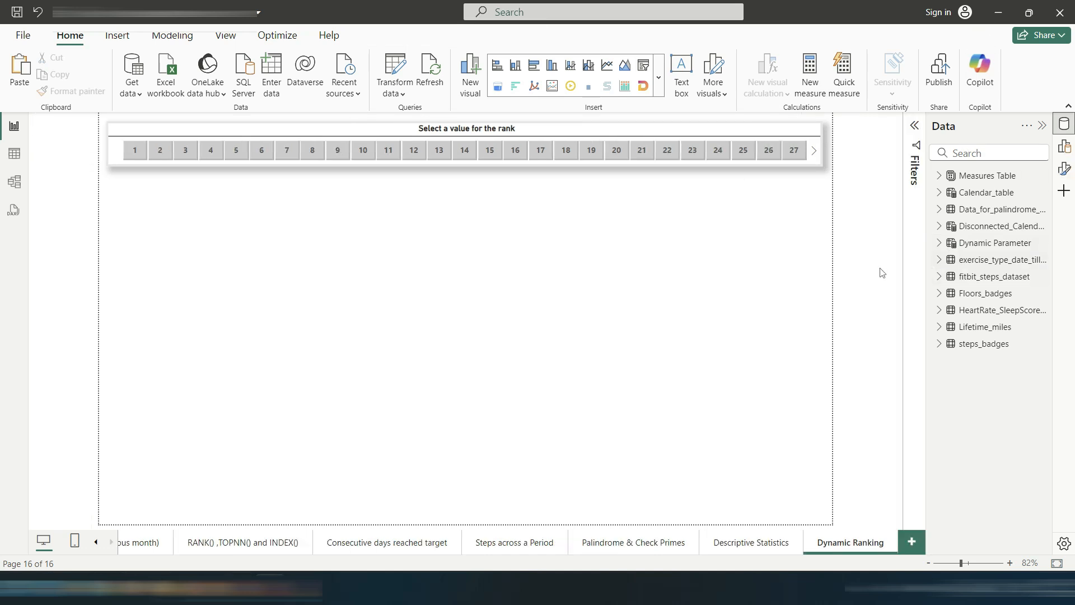
pyautogui.rightClick(965, 248)
pyautogui.click(873, 273)
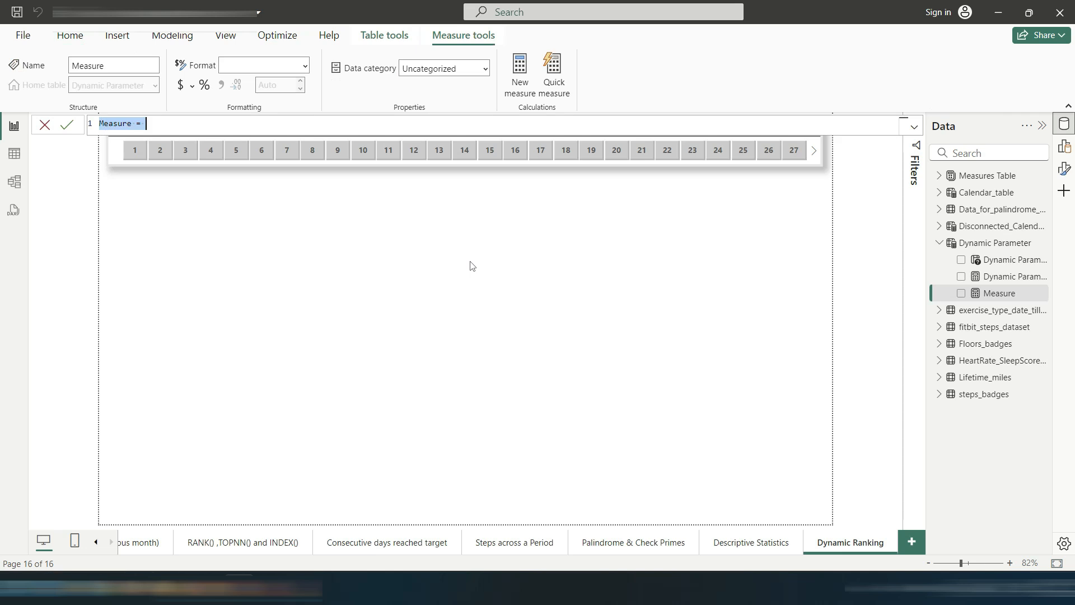
pyautogui.write('RaN')
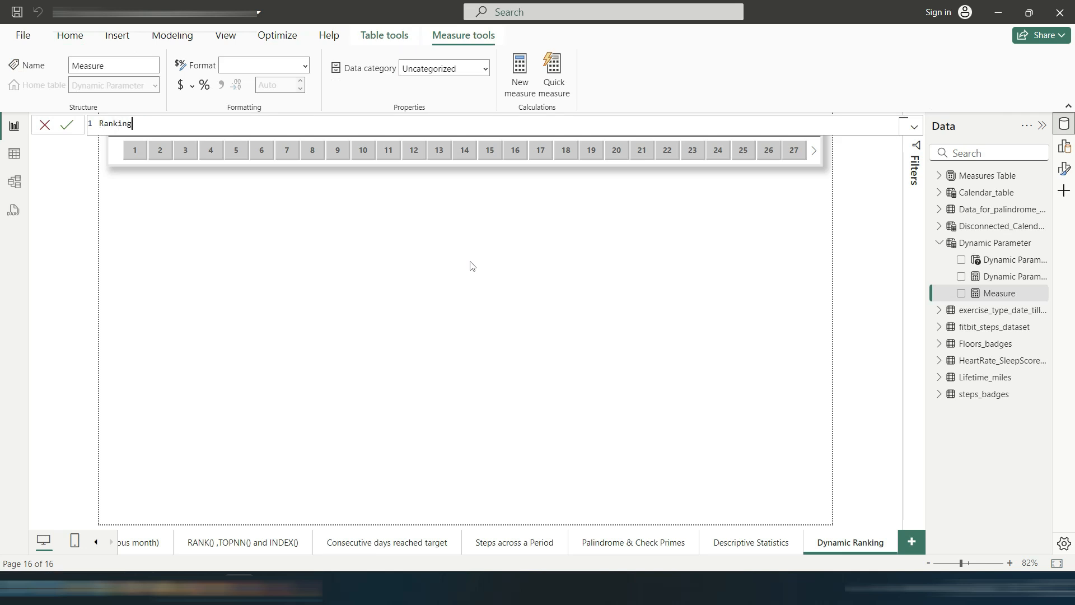
pyautogui.write('king Measure =')
pyautogui.hotkey('shift', 'Return')
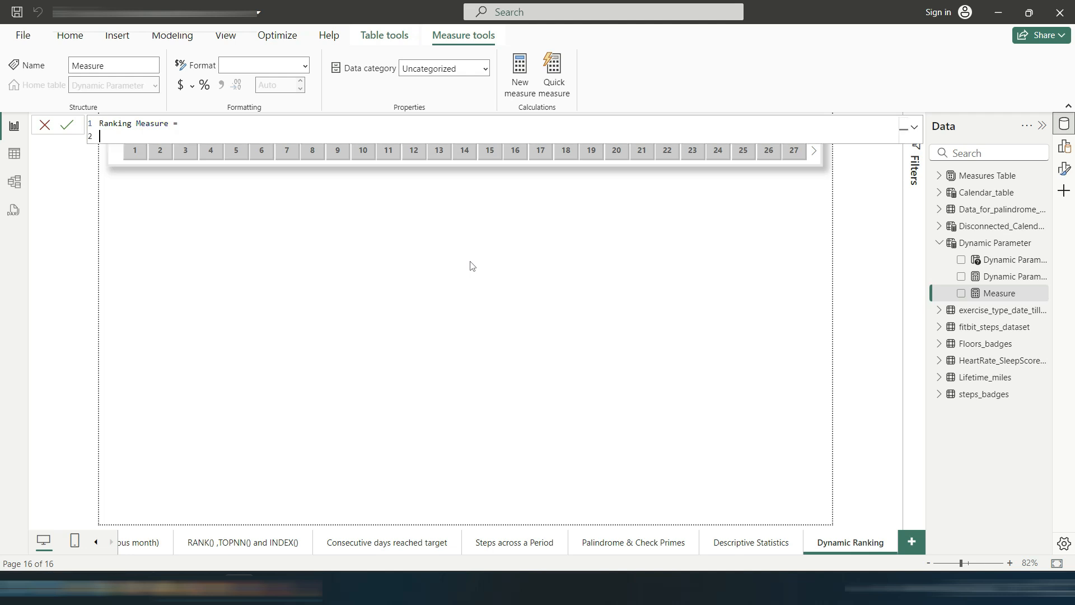
# Step: Begin the formula with RANKX over ALL(Calendar_table)
pyautogui.write('rank')
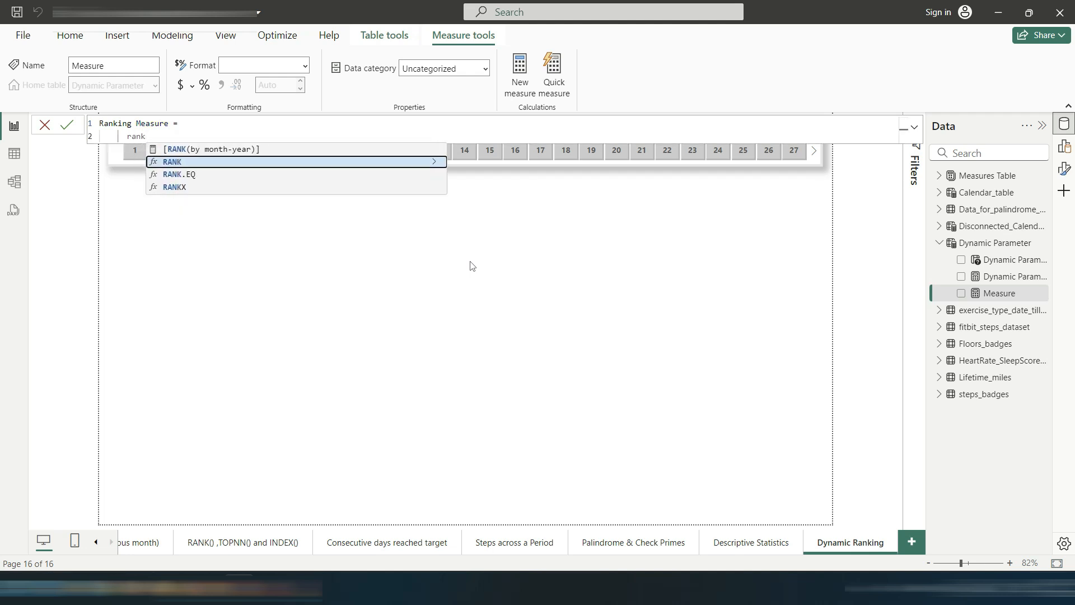
pyautogui.press('Tab')
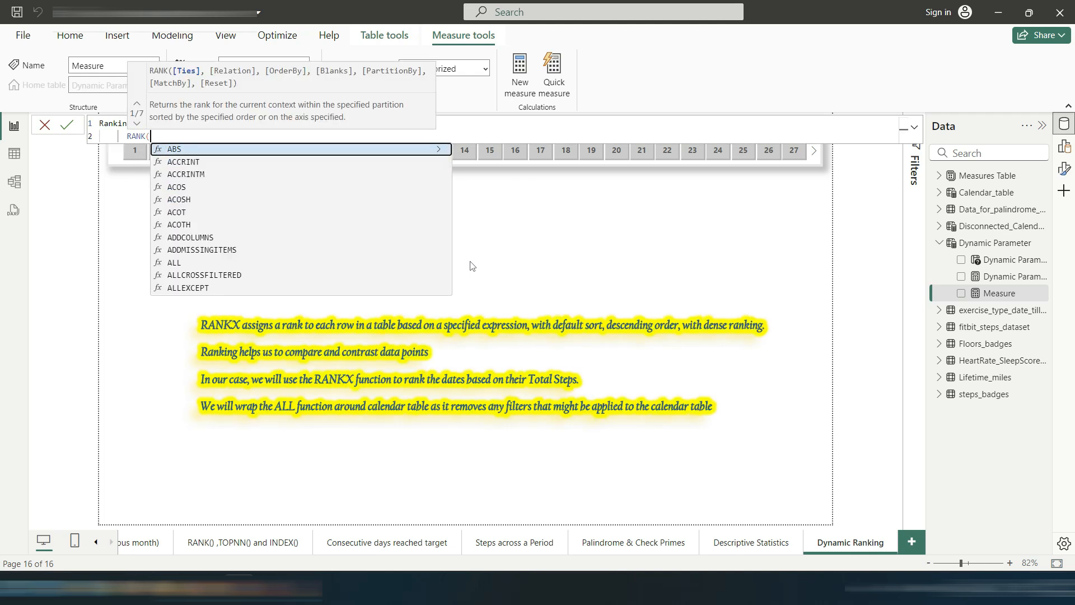
pyautogui.press('BackSpace')
pyautogui.press('Down')
pyautogui.press('Down')
pyautogui.press('Tab')
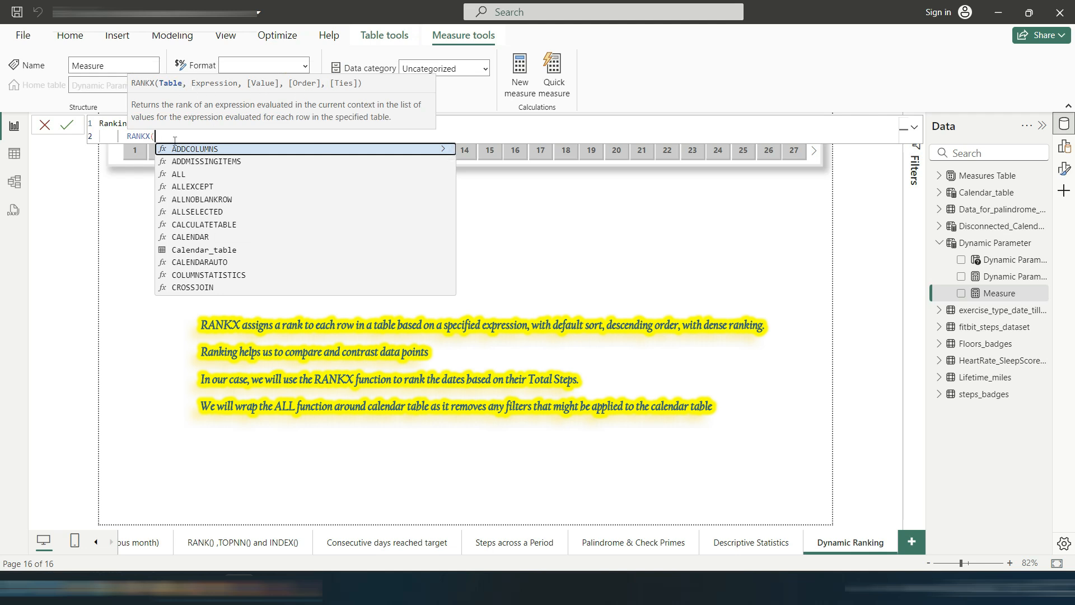
pyautogui.write('ALL(')
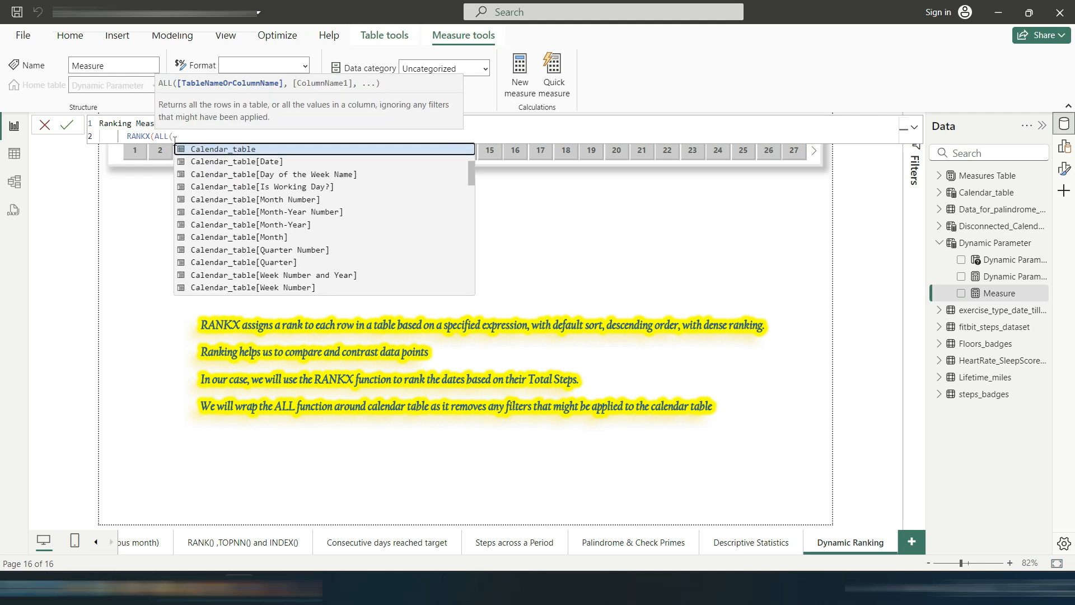
pyautogui.press('Tab')
pyautogui.write(')')
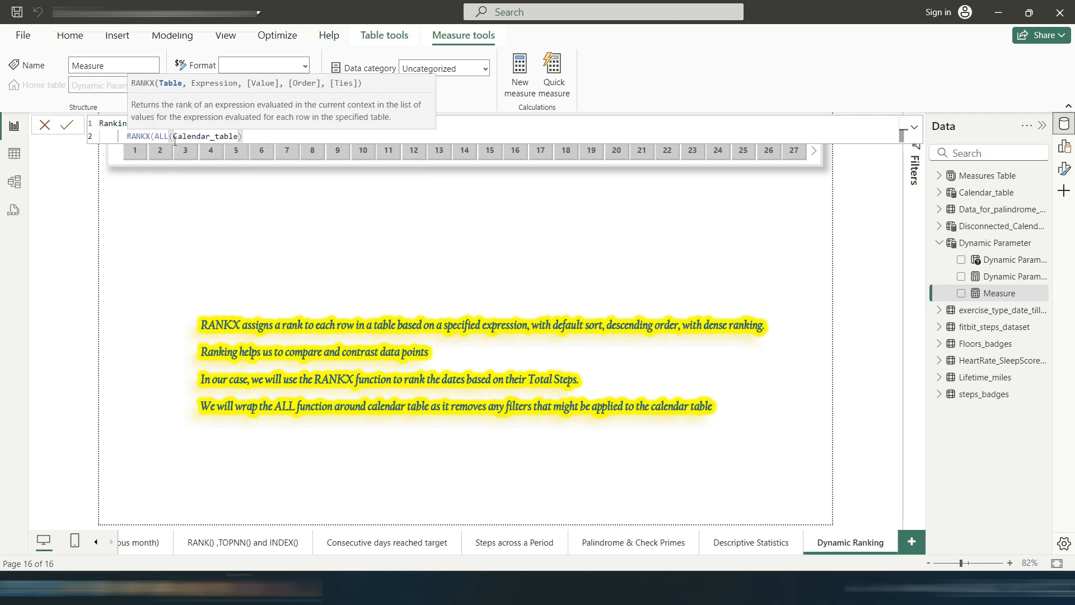
pyautogui.write(',[Total Steps]')
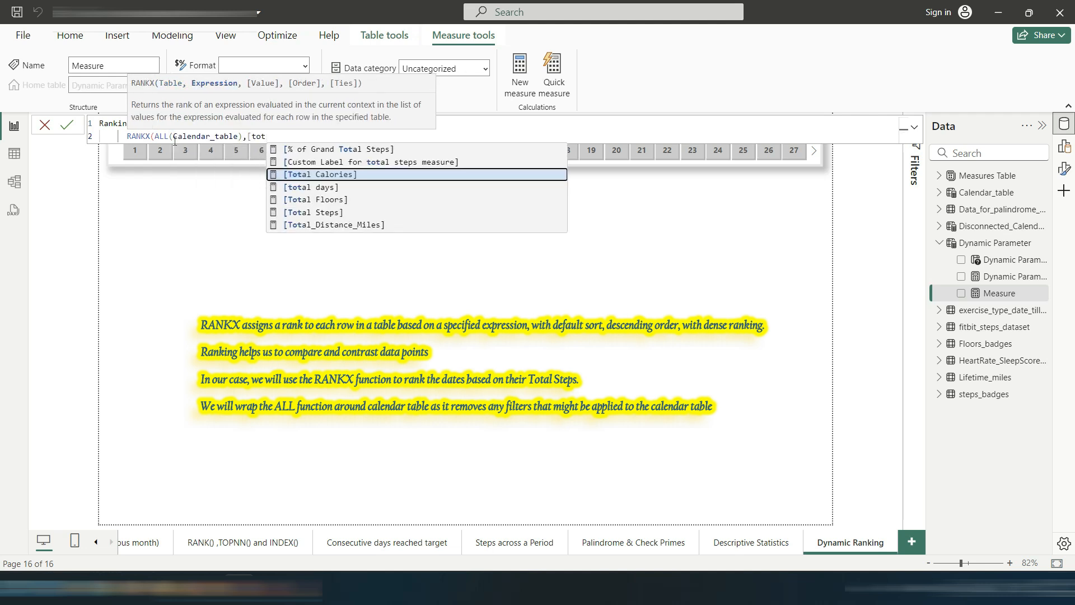
# Step: Add [Total Steps] as the ranking expression and leave the value argument empty
pyautogui.press('Down')
pyautogui.press('Down')
pyautogui.press('Down')
pyautogui.press('Tab')
pyautogui.write(',,')
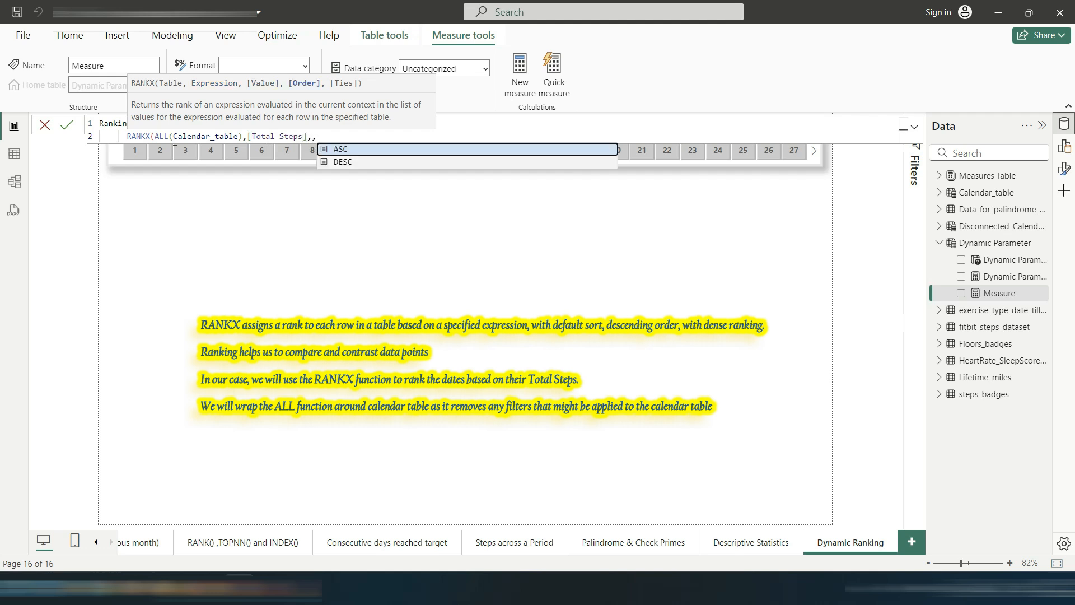
pyautogui.press('Escape')
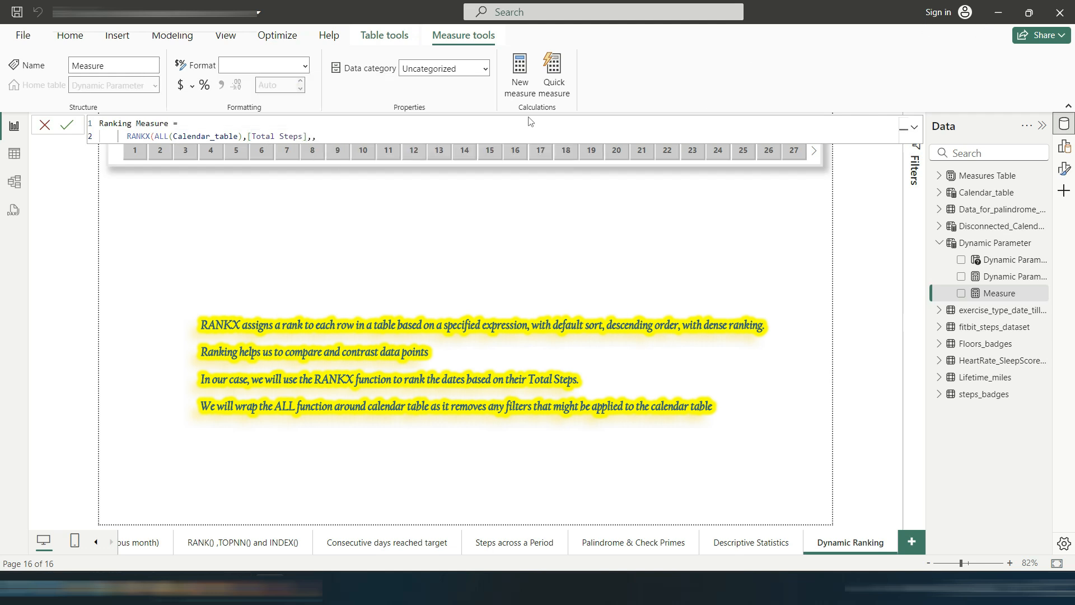
# Step: Finish the RANKX formula with DESC order and Dense ties, closing the parenthesis and committing the measure
pyautogui.write(',DESC')
pyautogui.press('Down')
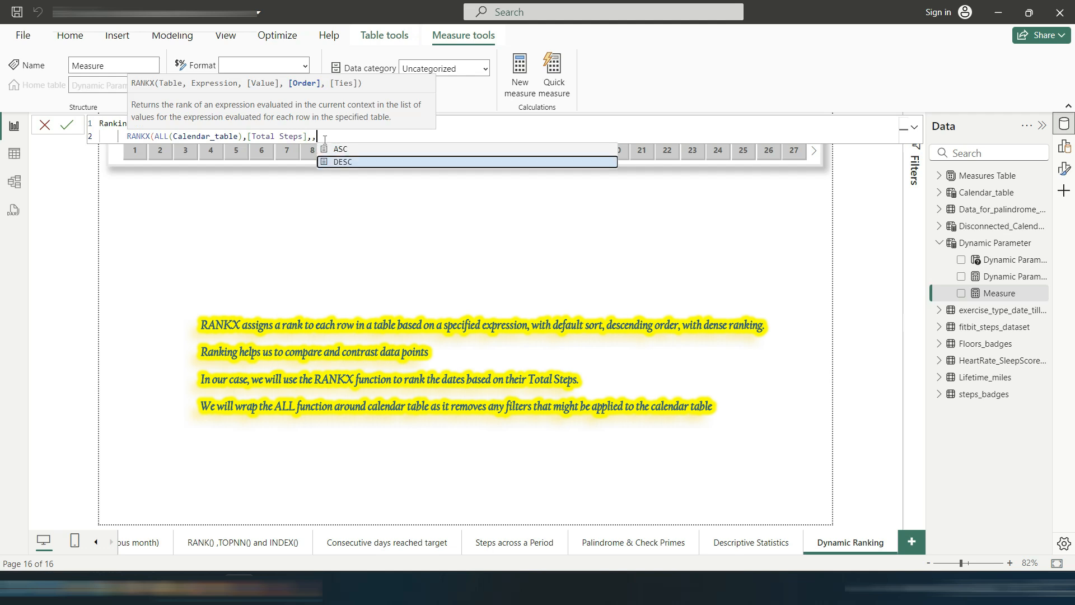
pyautogui.press('Tab')
pyautogui.write(',')
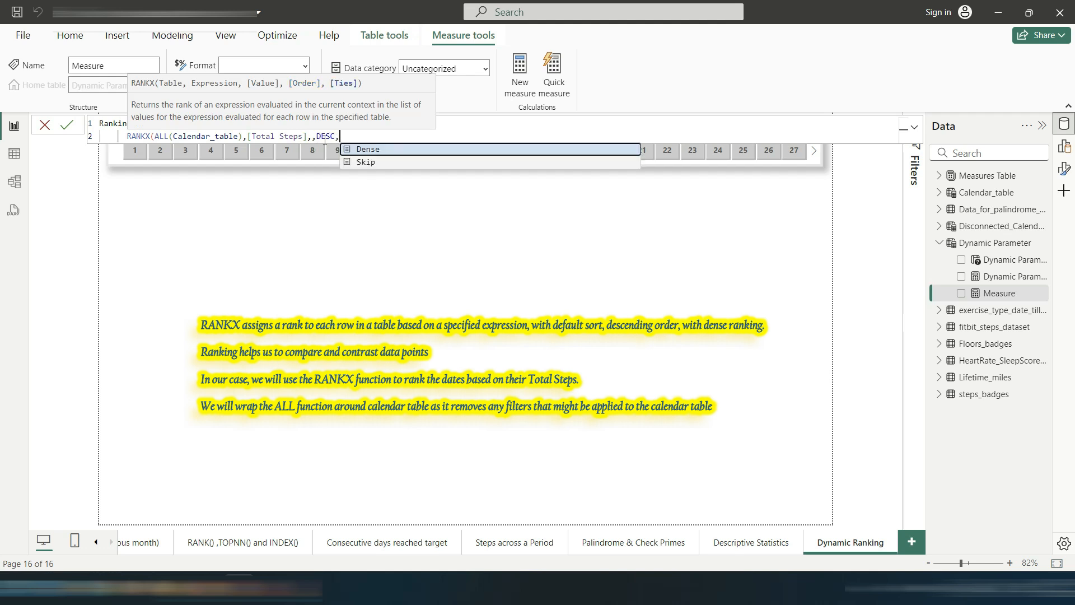
pyautogui.press('Tab')
pyautogui.write(')')
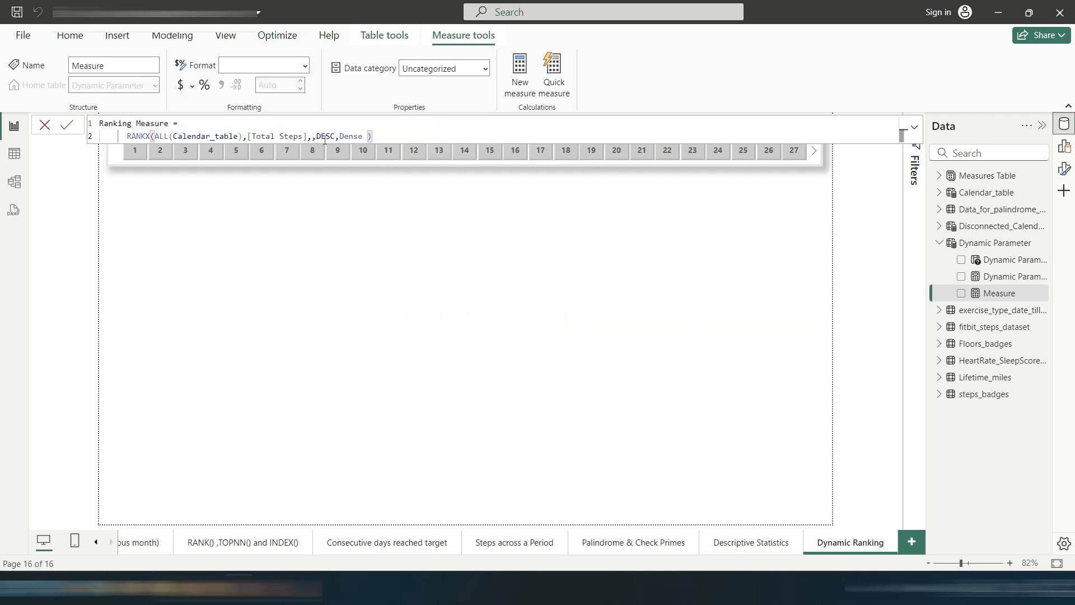
pyautogui.click(66, 124)
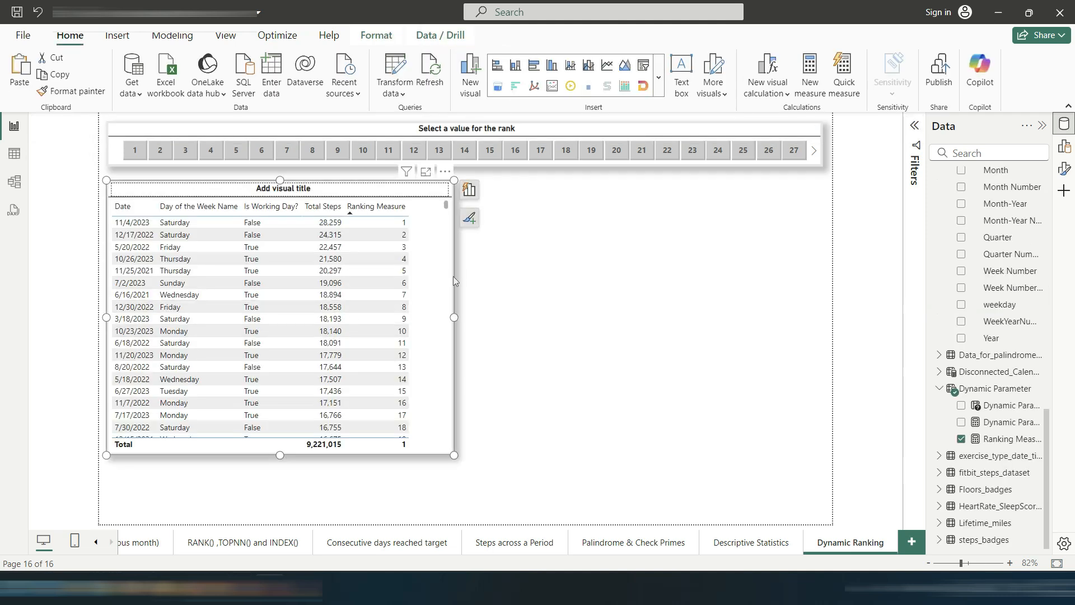
# Step: Scroll through the table visual's rows sorted by Ranking Measure
pyautogui.scroll(-6, 450, 283)
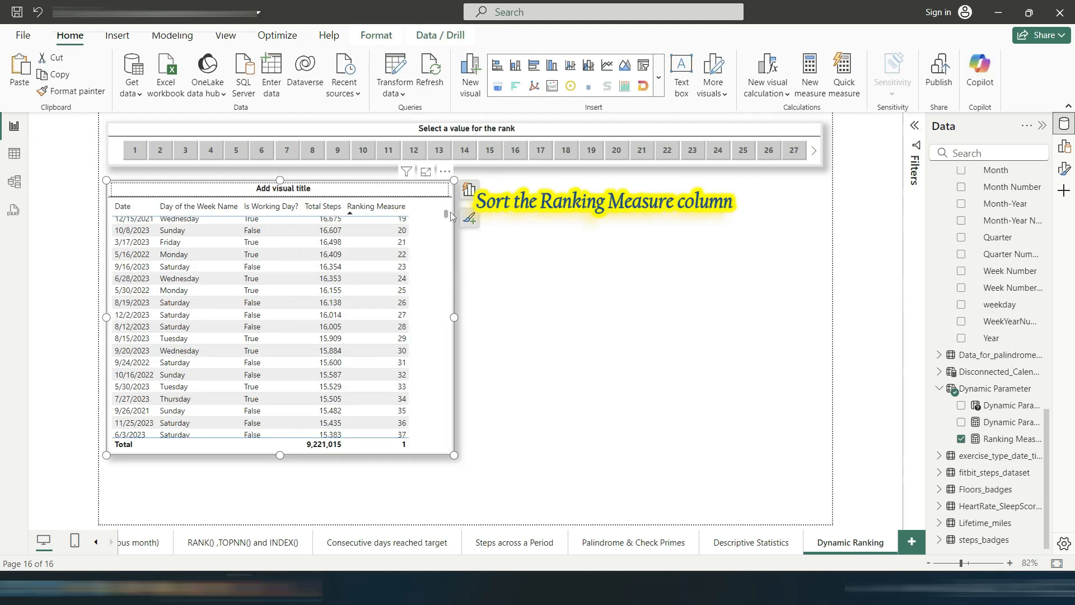
pyautogui.moveTo(445, 218); pyautogui.dragTo(447, 208)
pyautogui.click(469, 190)
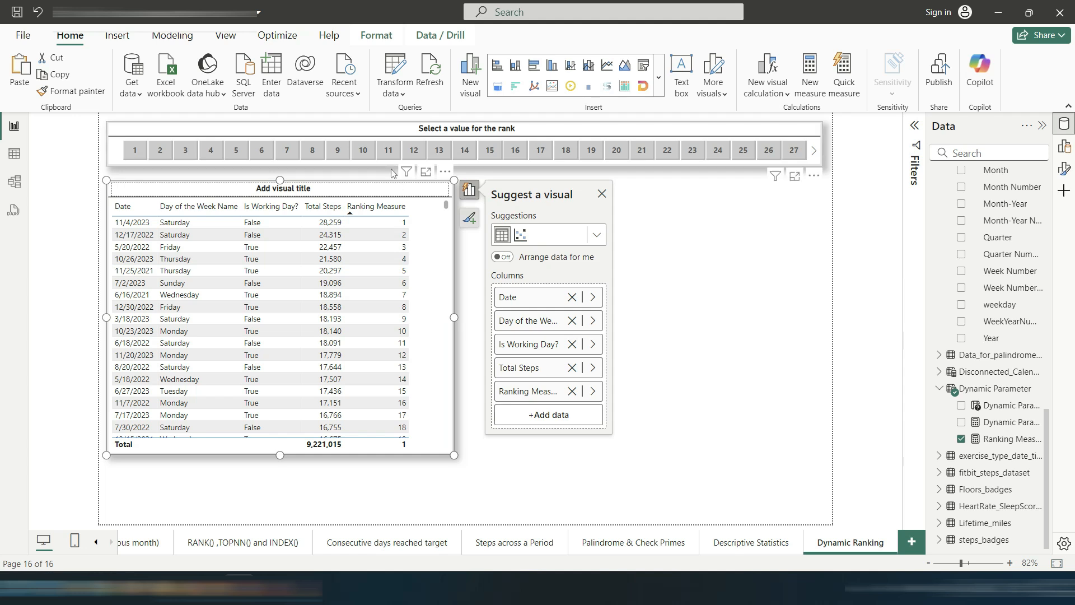
# Step: Select rank value 8 in the slicer and close the visual suggestion pane
pyautogui.click(412, 151)
pyautogui.click(363, 150)
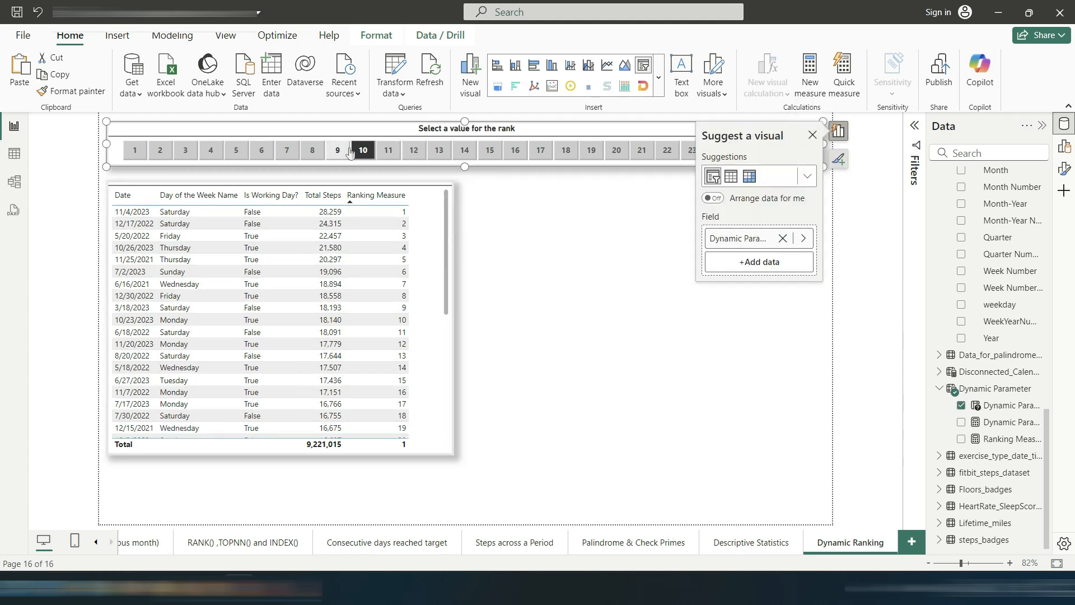
pyautogui.click(312, 150)
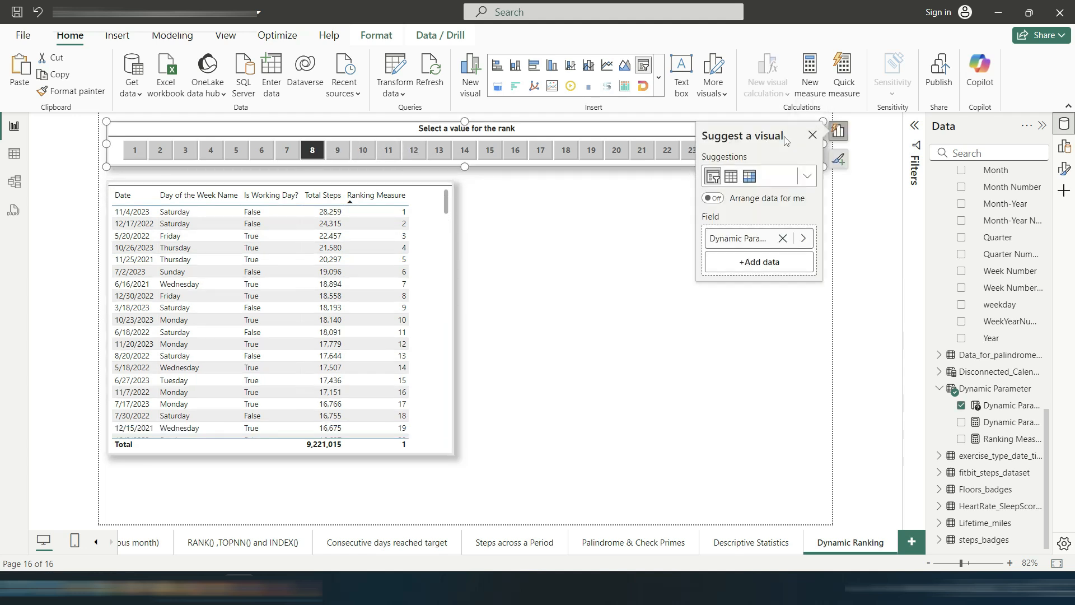
pyautogui.click(812, 135)
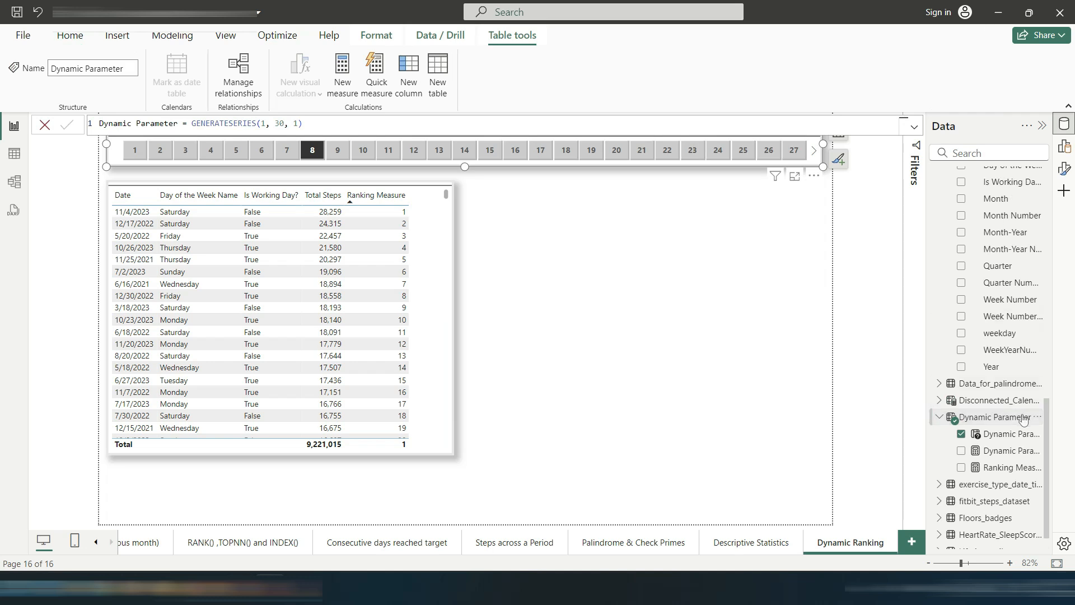
# Step: Create a Dynamic Top N Ranking Measure returning [Total Steps] when Ranking Measure <= Dynamic Parameter Value, otherwise BLANK()
pyautogui.rightClick(1023, 419)
pyautogui.click(949, 235)
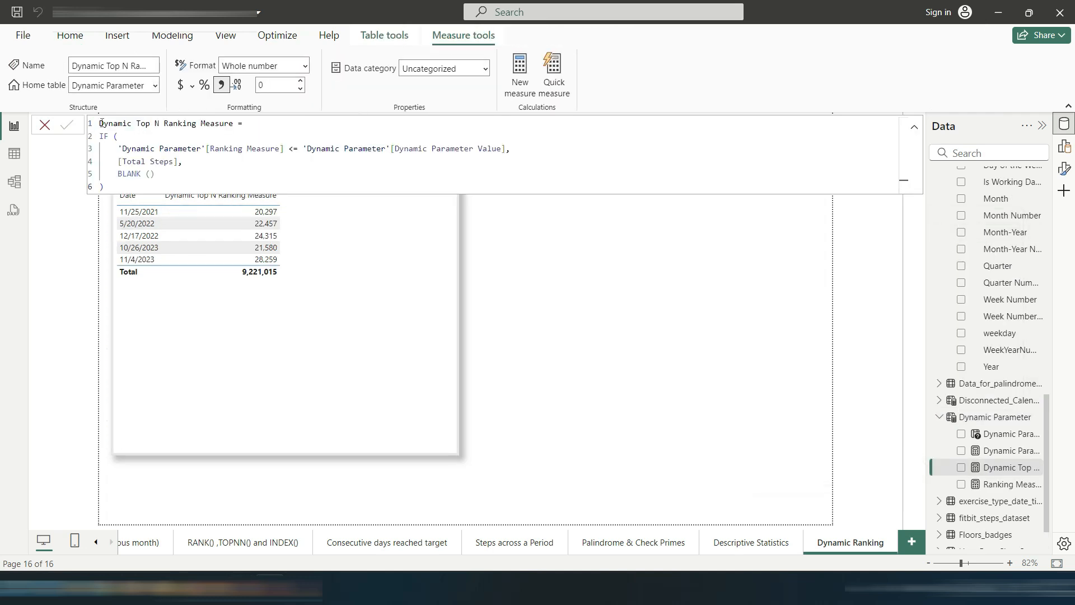
pyautogui.moveTo(102, 123); pyautogui.dragTo(197, 124)
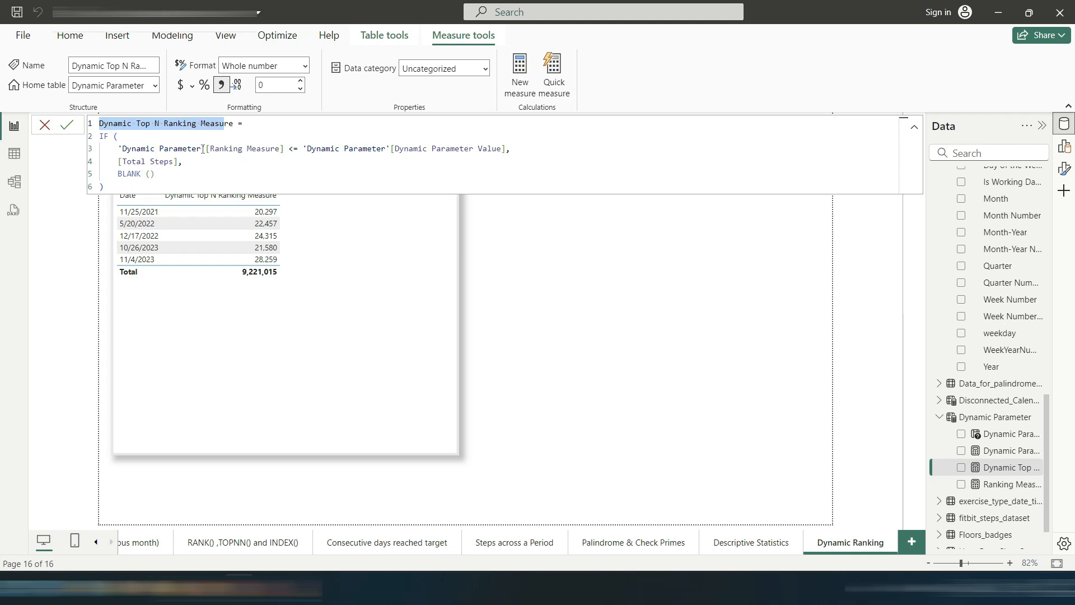
pyautogui.moveTo(118, 149); pyautogui.dragTo(507, 149)
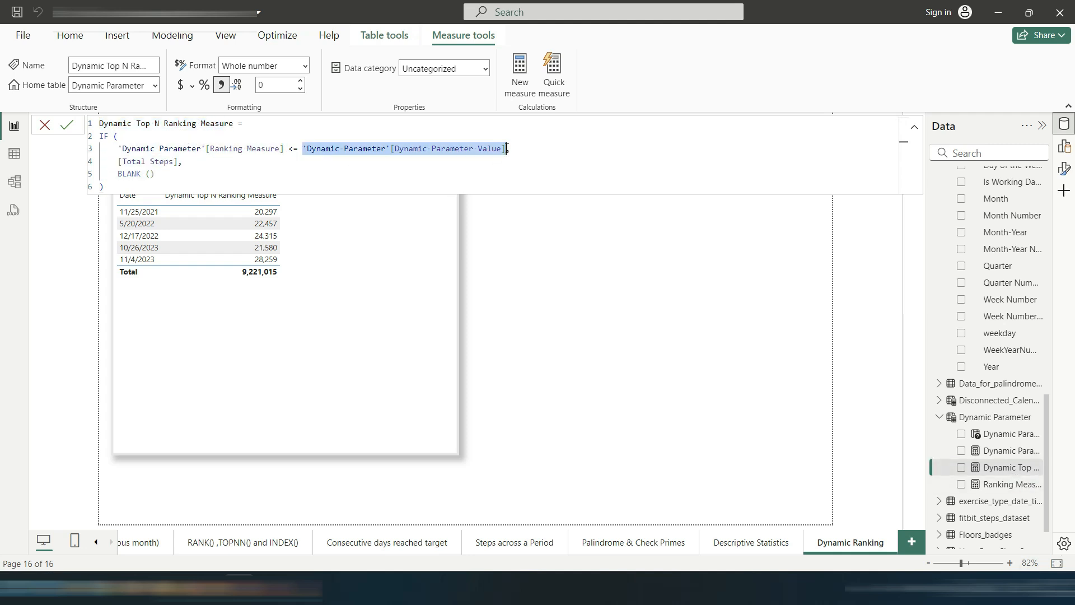
# Step: Open the Dynamic Parameter table in Table view and inspect the Dynamic Top N Ranking Measure formula
pyautogui.click(985, 418)
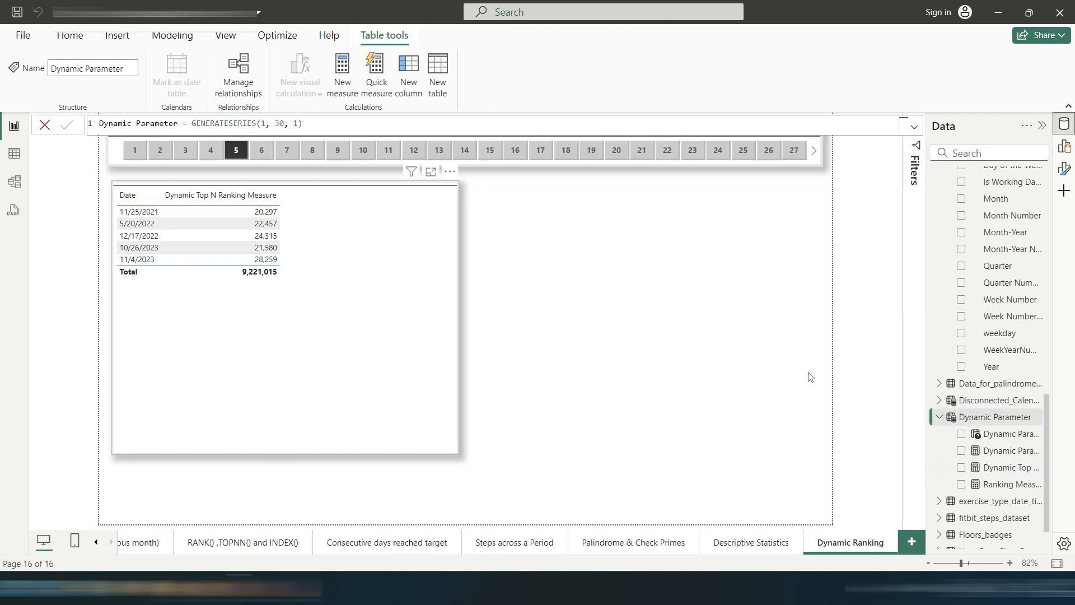
pyautogui.click(15, 156)
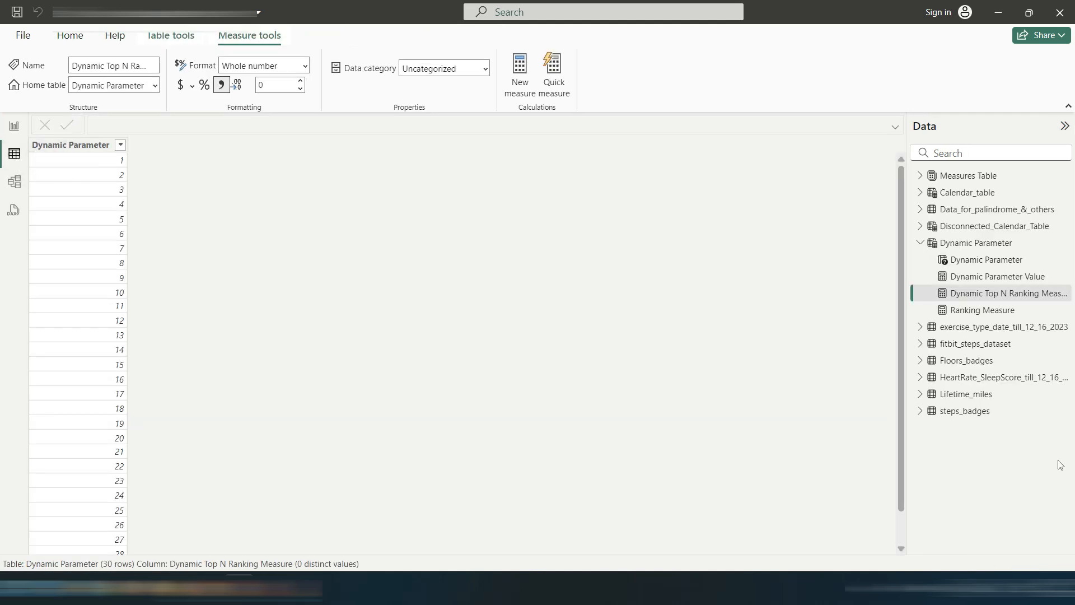
pyautogui.click(966, 294)
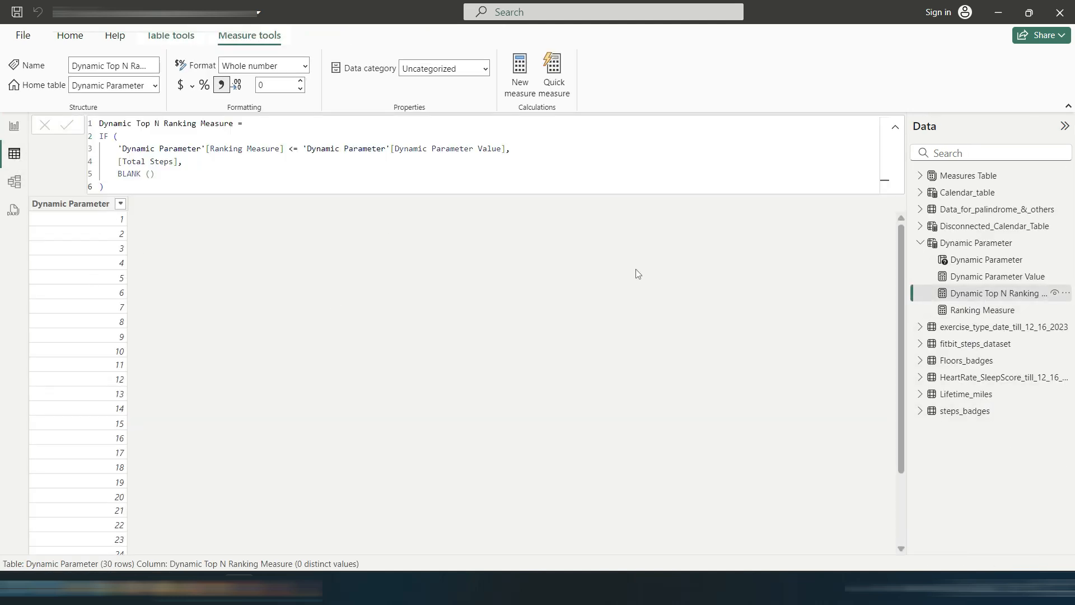
# Step: Review the formulas of the Dynamic Parameter column and its measures in the Report view formula bar
pyautogui.click(17, 136)
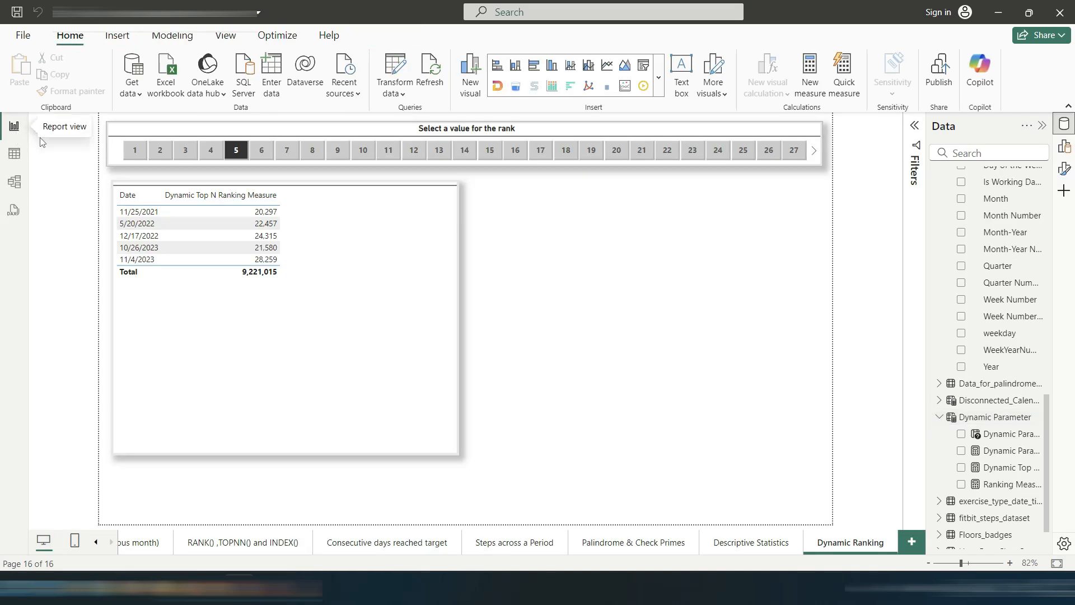
pyautogui.click(1001, 473)
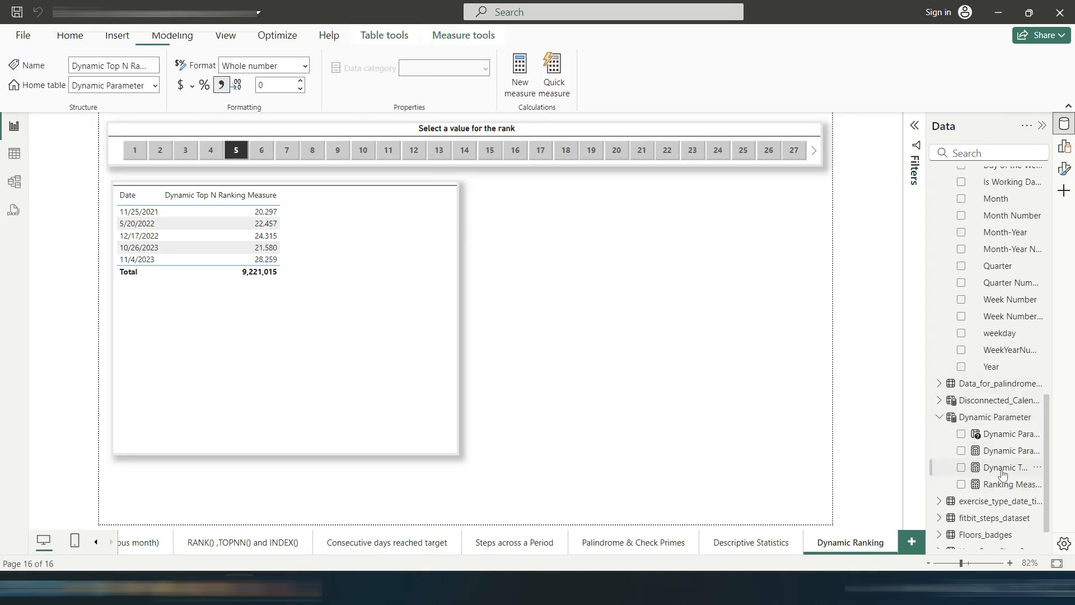
pyautogui.click(1002, 437)
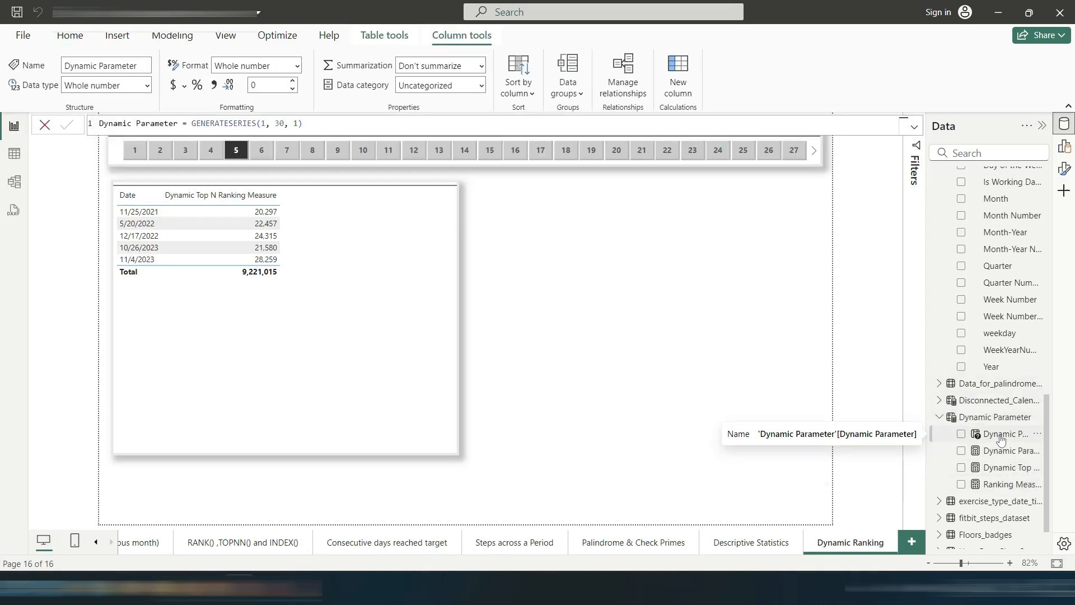
pyautogui.click(1008, 455)
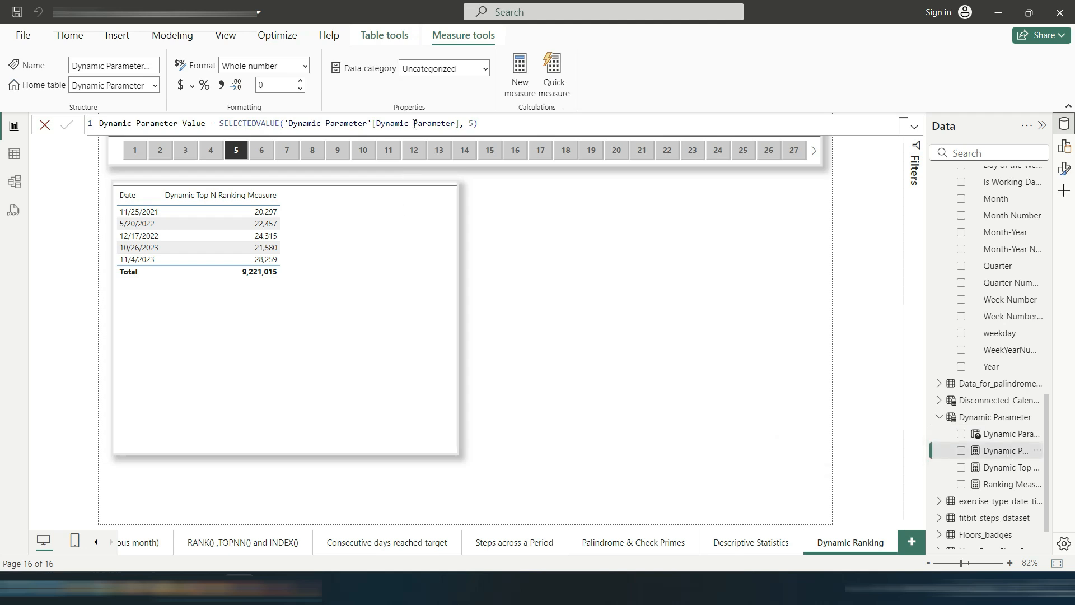
pyautogui.click(1007, 469)
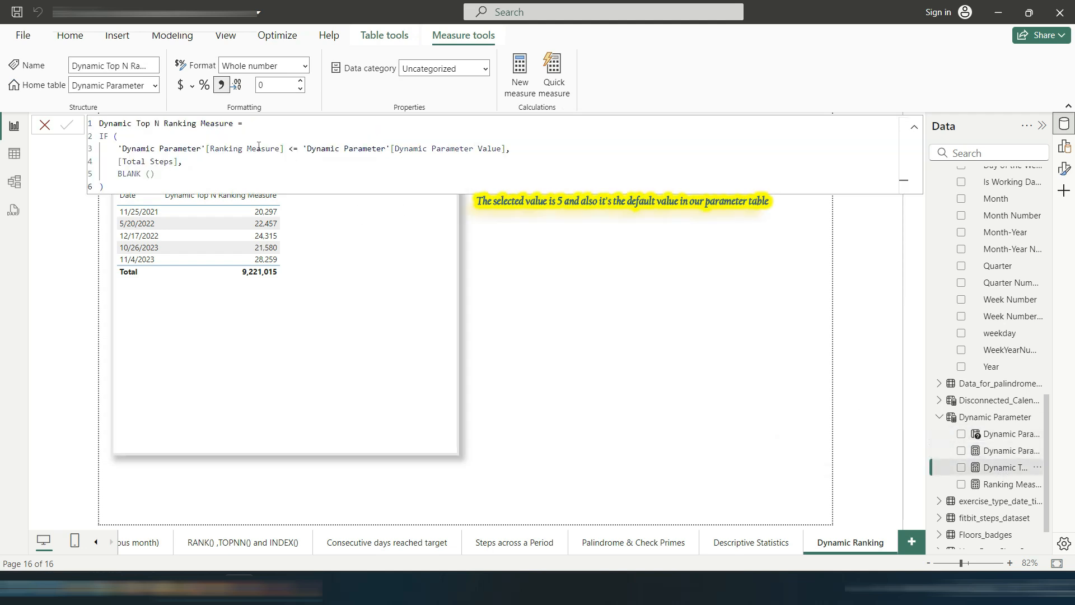
pyautogui.click(1011, 482)
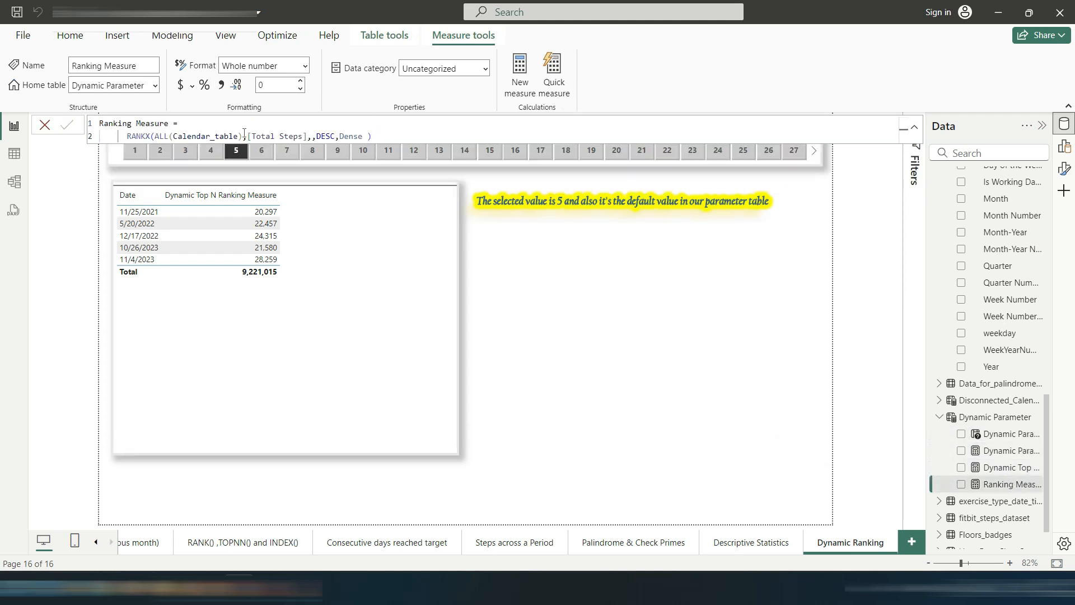
pyautogui.click(1007, 451)
pyautogui.click(1007, 467)
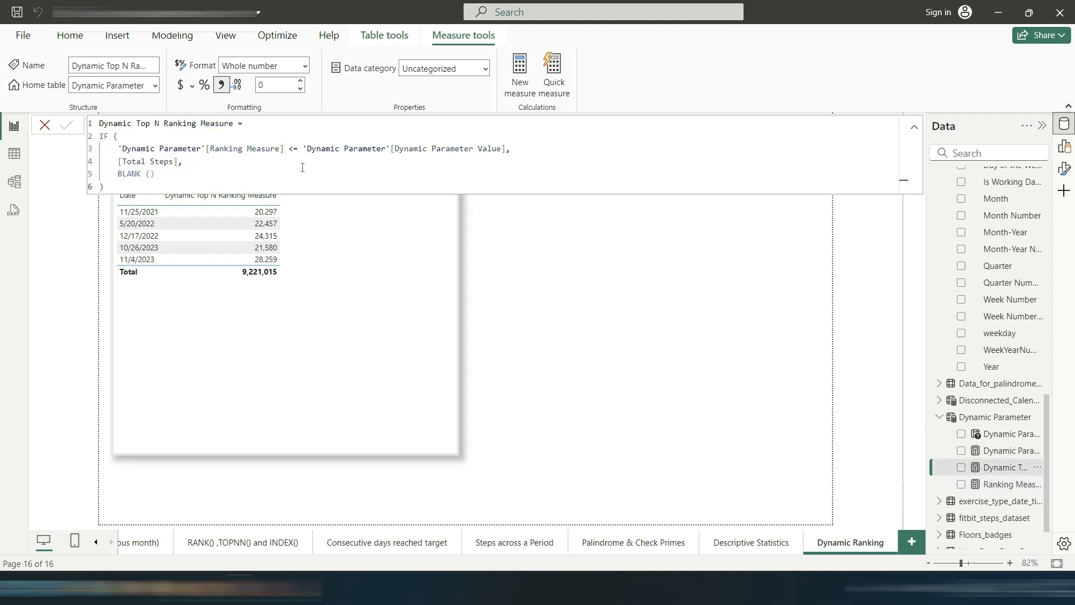
pyautogui.click(183, 169)
pyautogui.click(66, 125)
pyautogui.click(43, 128)
# Step: Select rank value 15 in the slicer
pyautogui.click(212, 152)
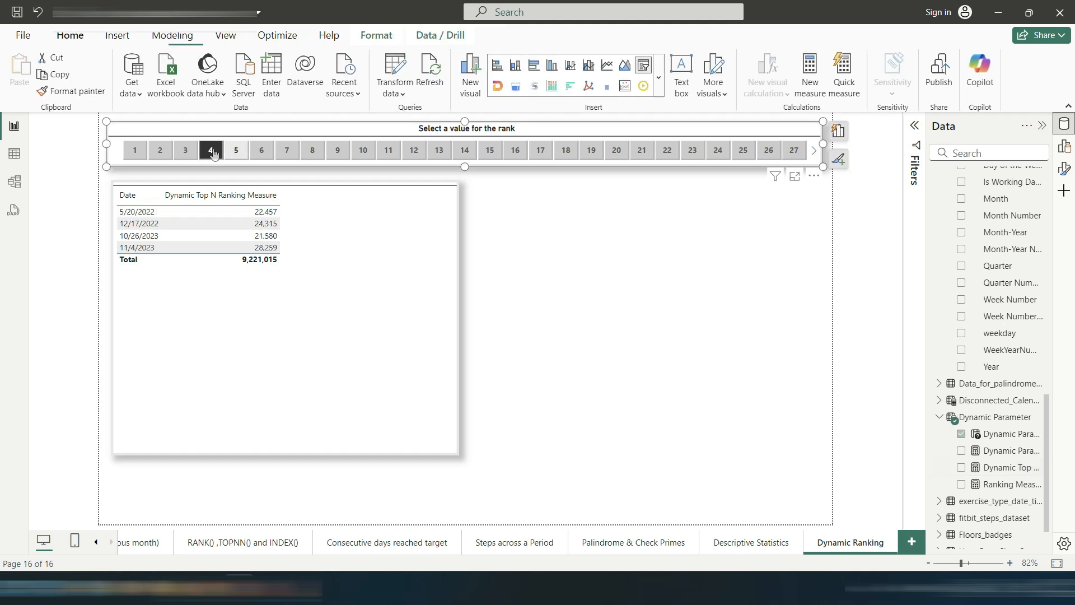
pyautogui.click(414, 150)
pyautogui.click(439, 150)
pyautogui.click(471, 151)
pyautogui.click(490, 150)
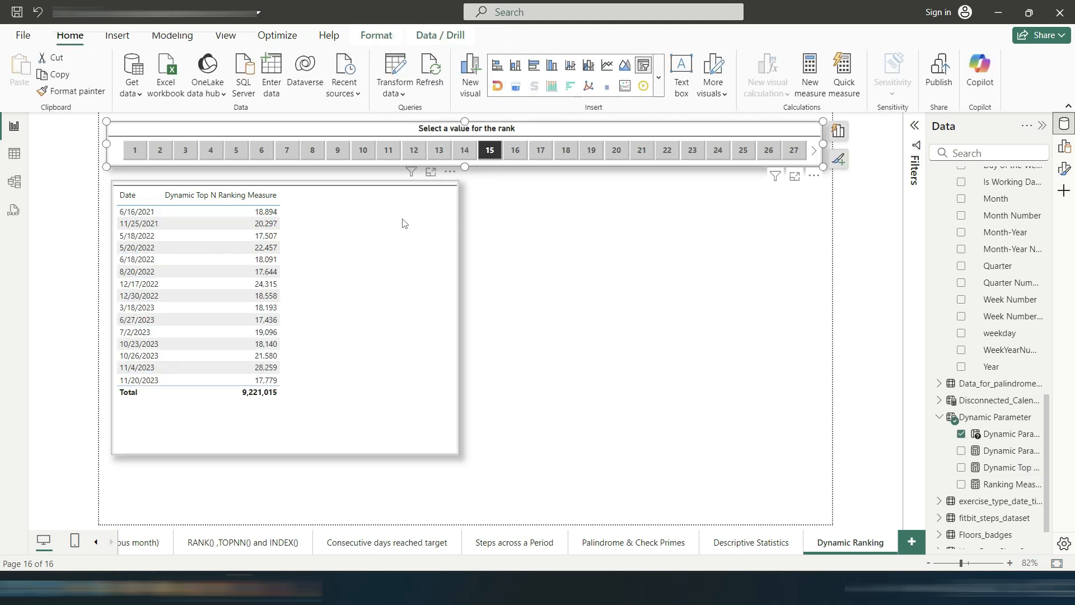
# Step: Add Day of the Week Name and Is Working Day? from Calendar_table to the table visual
pyautogui.click(391, 241)
pyautogui.click(475, 190)
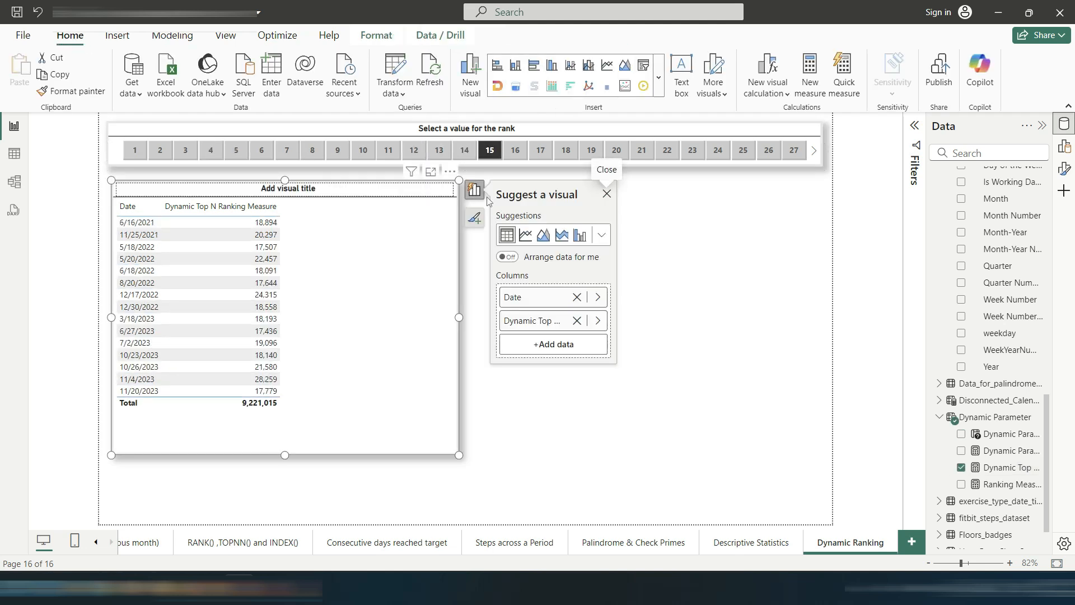
pyautogui.click(599, 321)
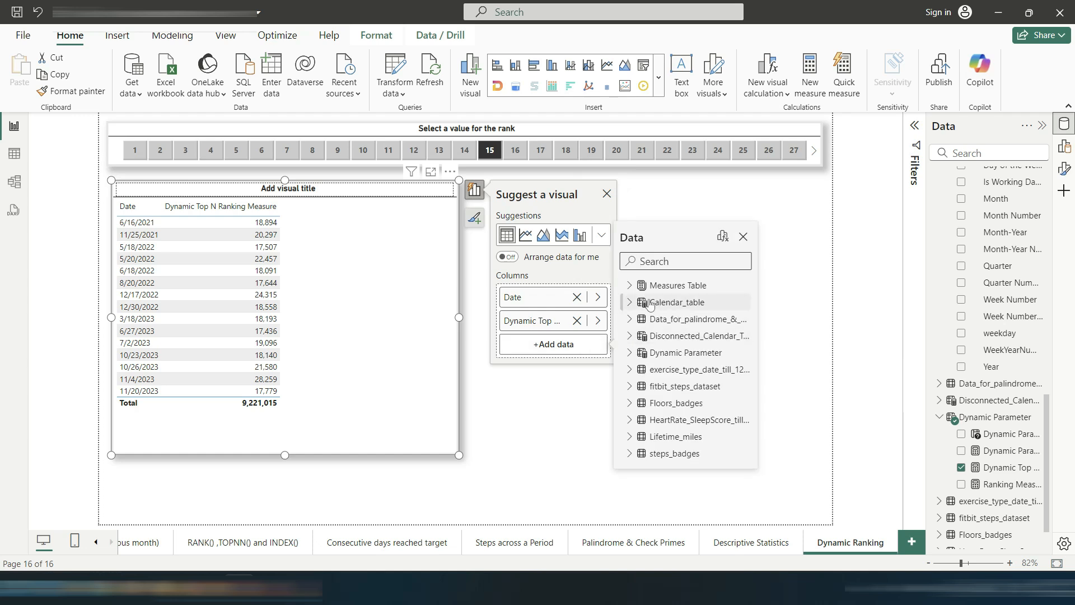
pyautogui.click(631, 301)
pyautogui.click(650, 337)
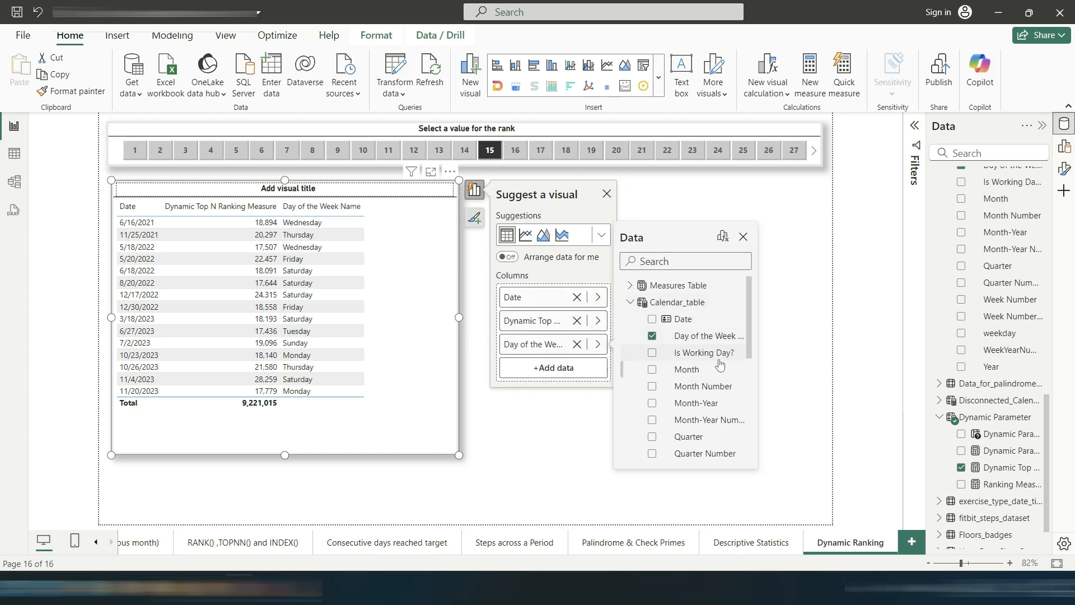
pyautogui.scroll(-2, 736, 403)
pyautogui.scroll(2, 735, 405)
pyautogui.click(652, 352)
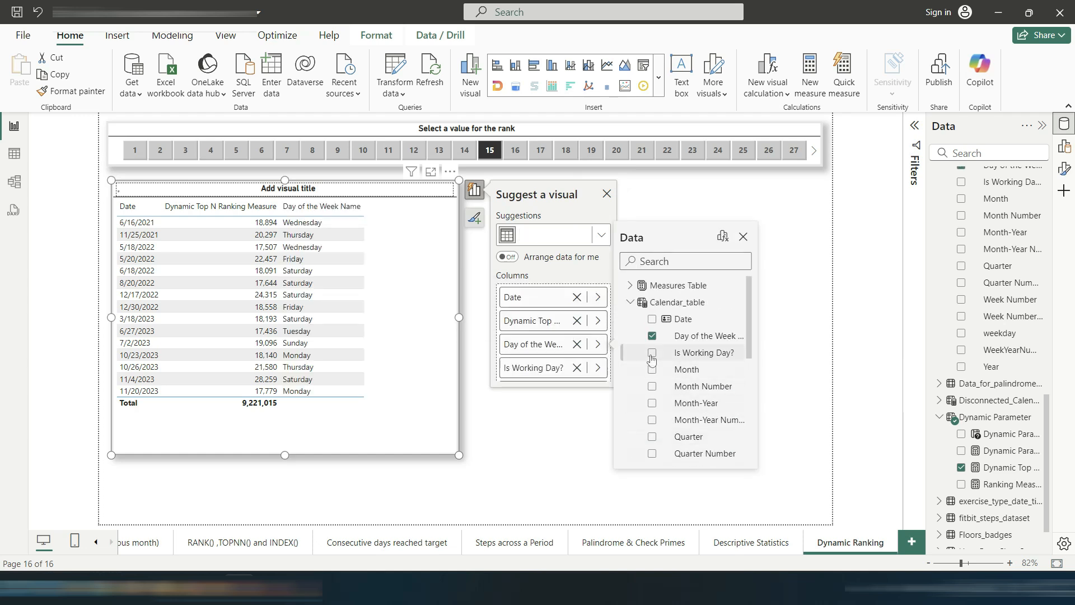
pyautogui.click(537, 410)
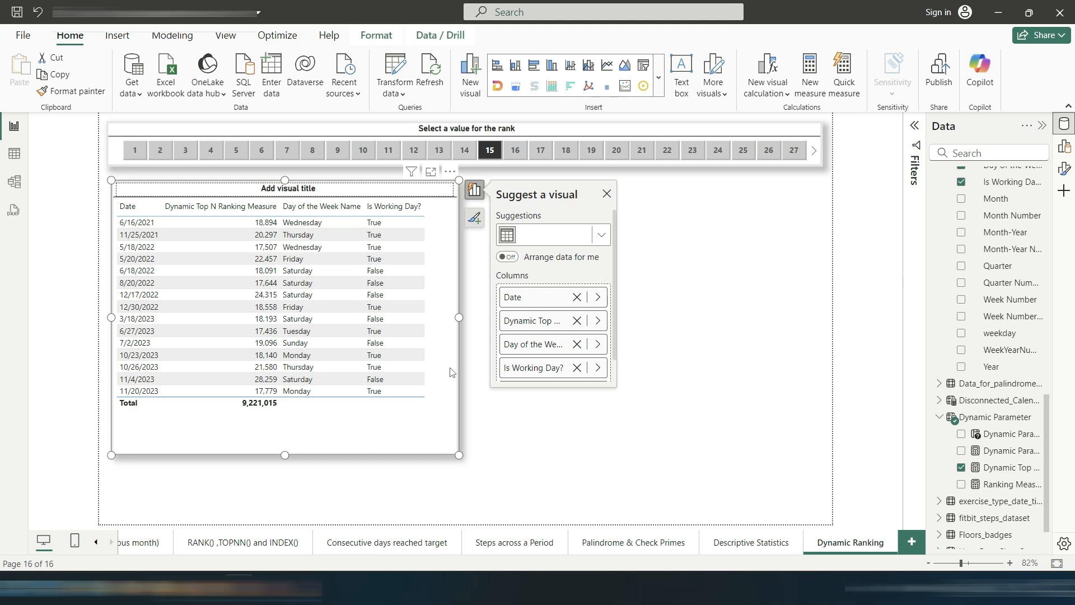
# Step: Move the Dynamic Top N Ranking Measure to the last column of the table and close the suggestion pane
pyautogui.moveTo(524, 368); pyautogui.dragTo(521, 321)
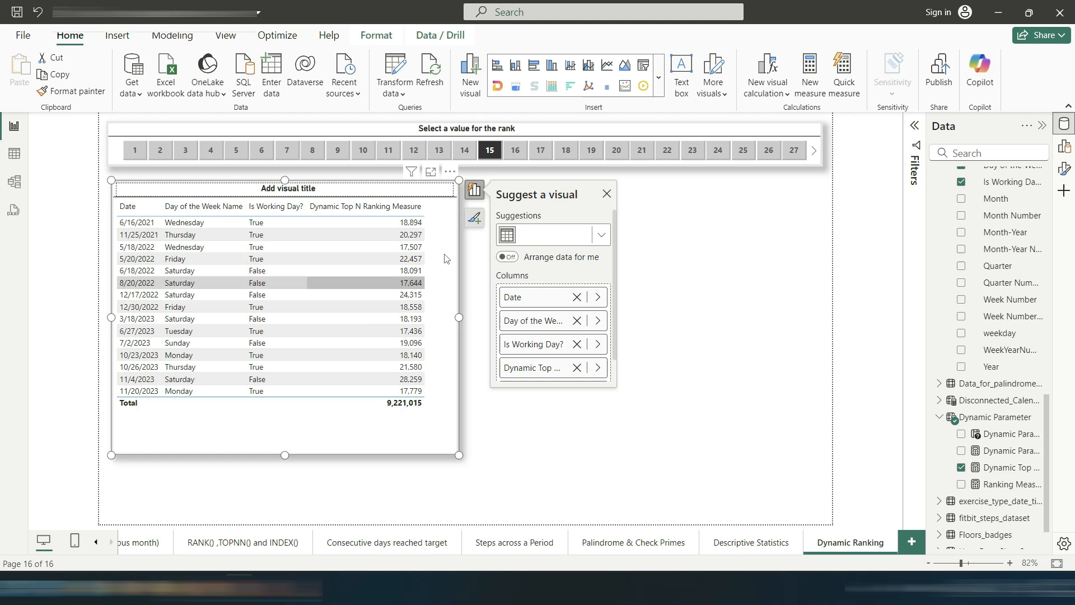
pyautogui.click(462, 428)
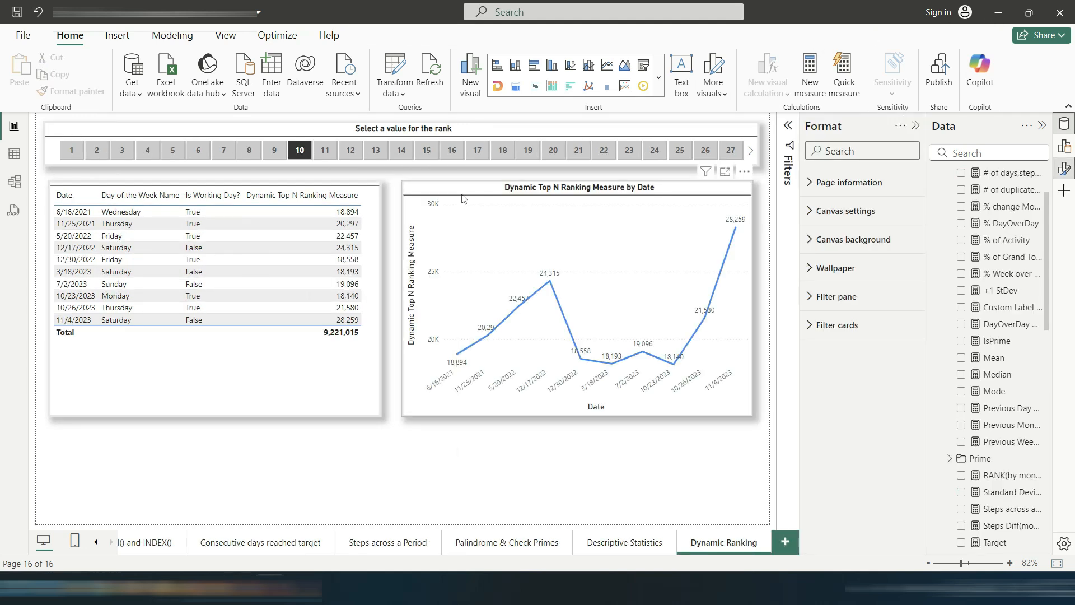
# Step: Check the line chart's axis fields, then select rank value 5 in the slicer
pyautogui.click(462, 198)
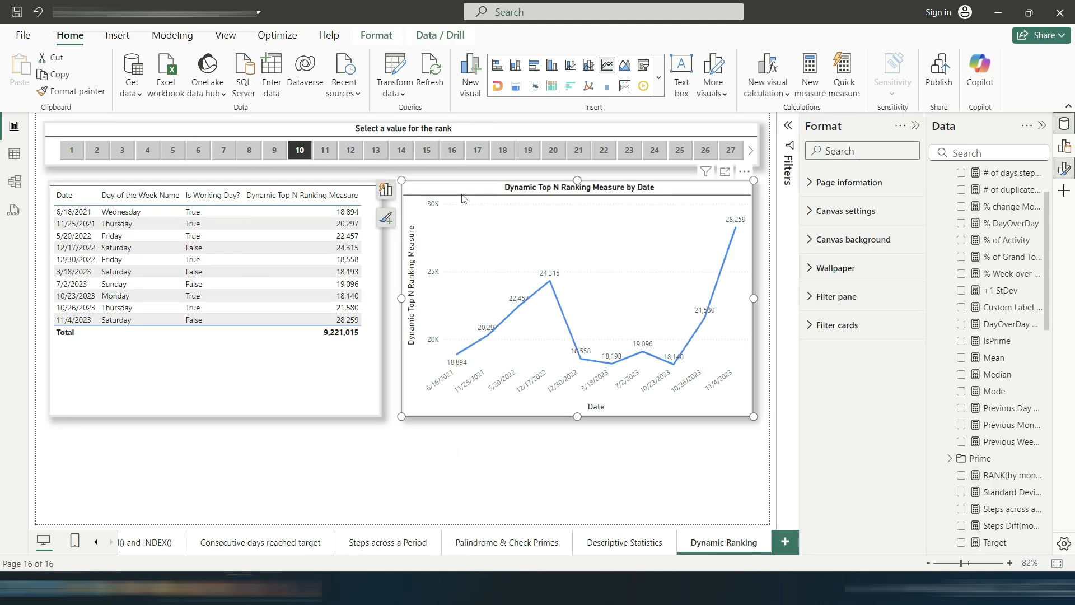
pyautogui.click(386, 193)
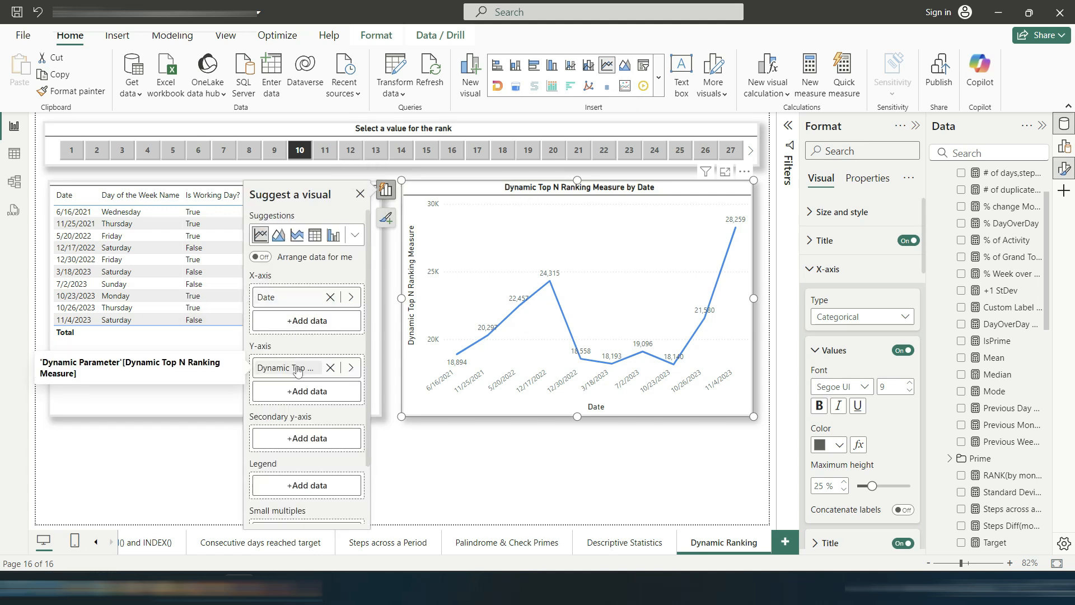
pyautogui.click(453, 453)
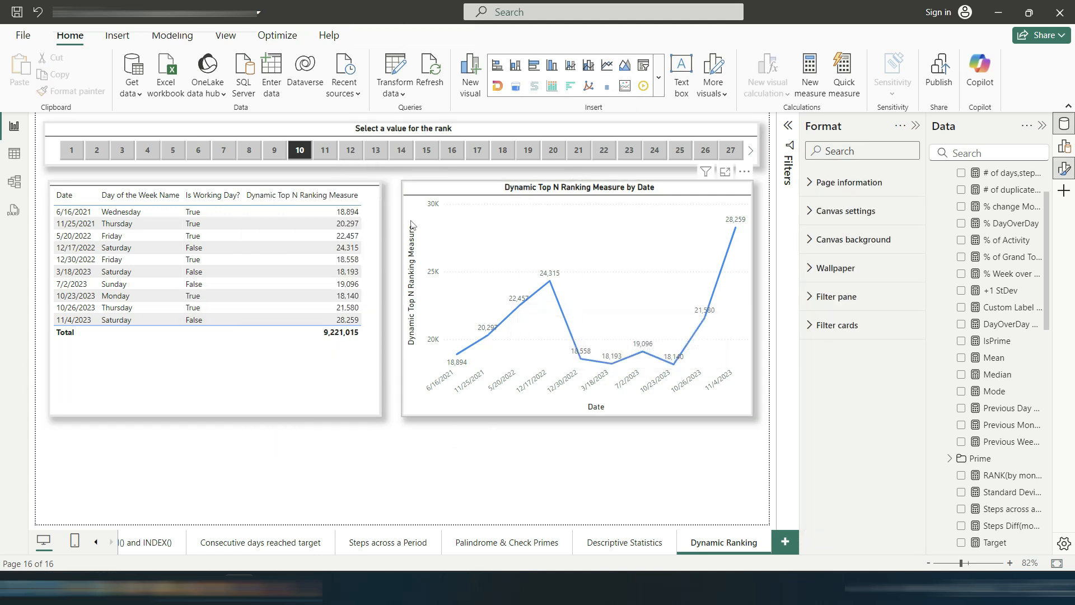
pyautogui.click(250, 155)
pyautogui.click(220, 155)
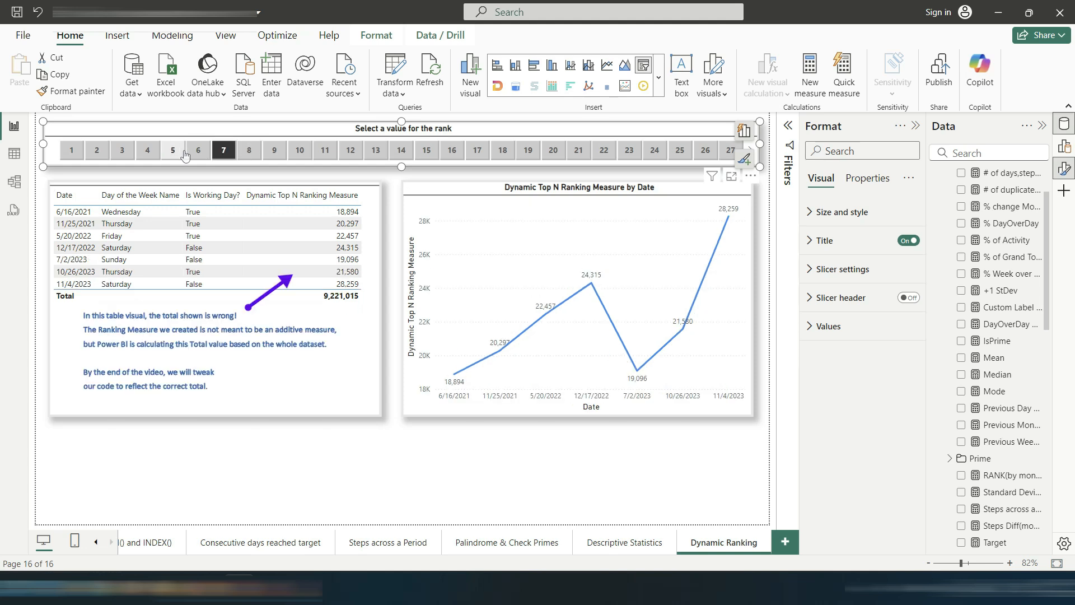
pyautogui.click(177, 154)
# Step: Create a Dynamic Rank Title(Conditional Format) measure: "Dynamic Top " & SELECTEDVALUE('Dynamic Parameter'[Dynamic Parameter], " N ") & " rank values"
pyautogui.click(478, 206)
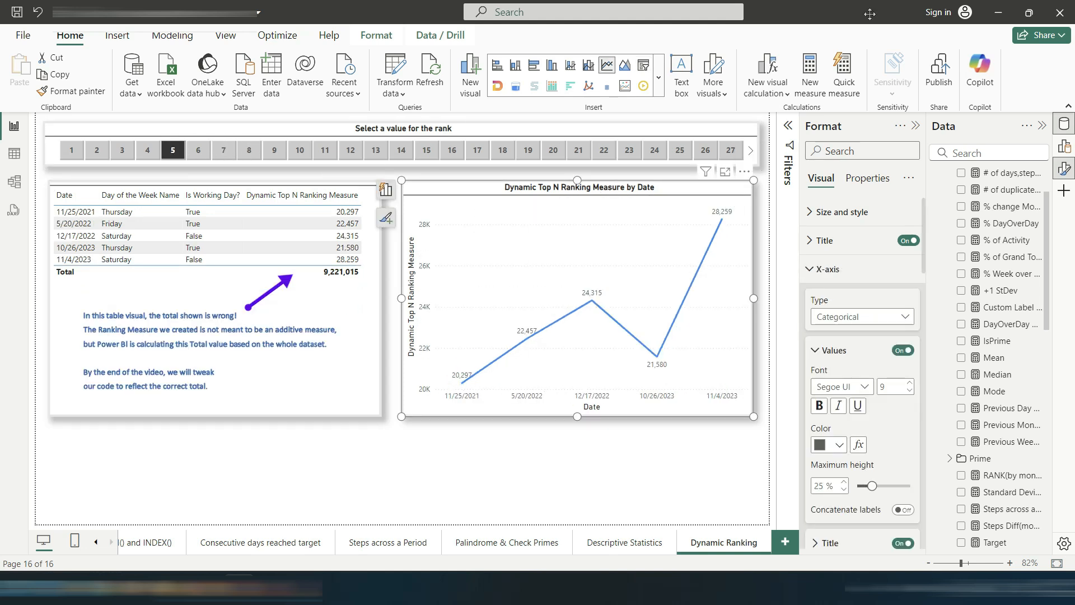
pyautogui.scroll(2, 994, 184)
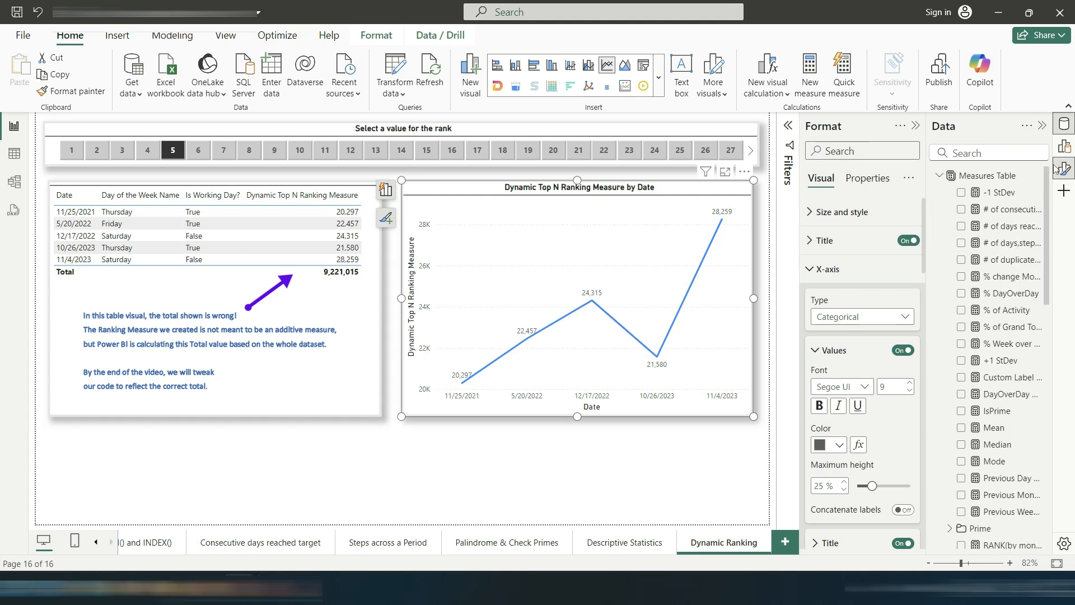
pyautogui.click(939, 176)
pyautogui.click(940, 193)
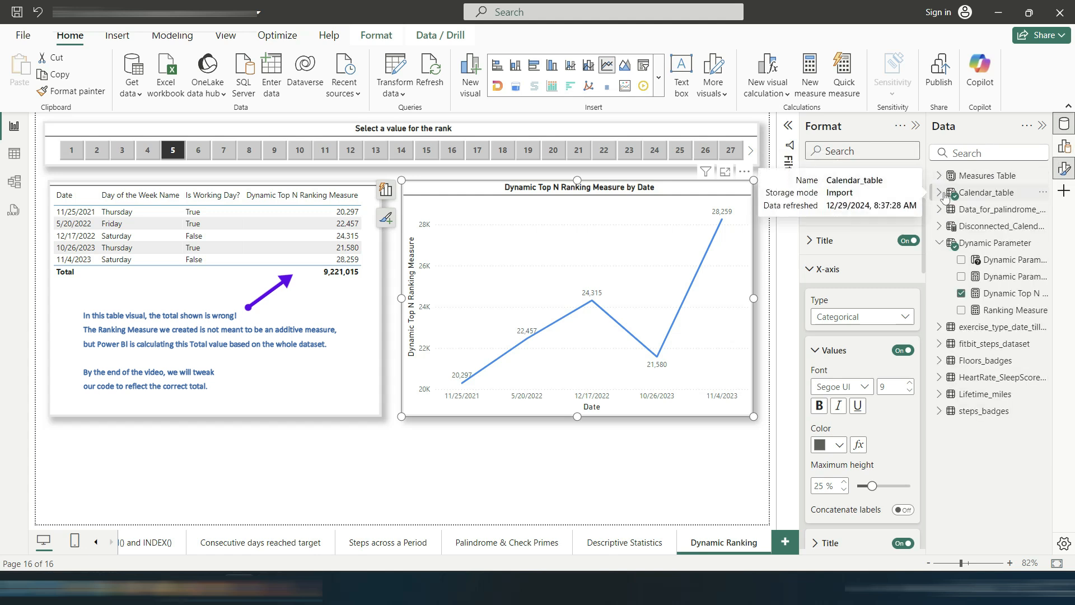
pyautogui.rightClick(985, 248)
pyautogui.click(890, 272)
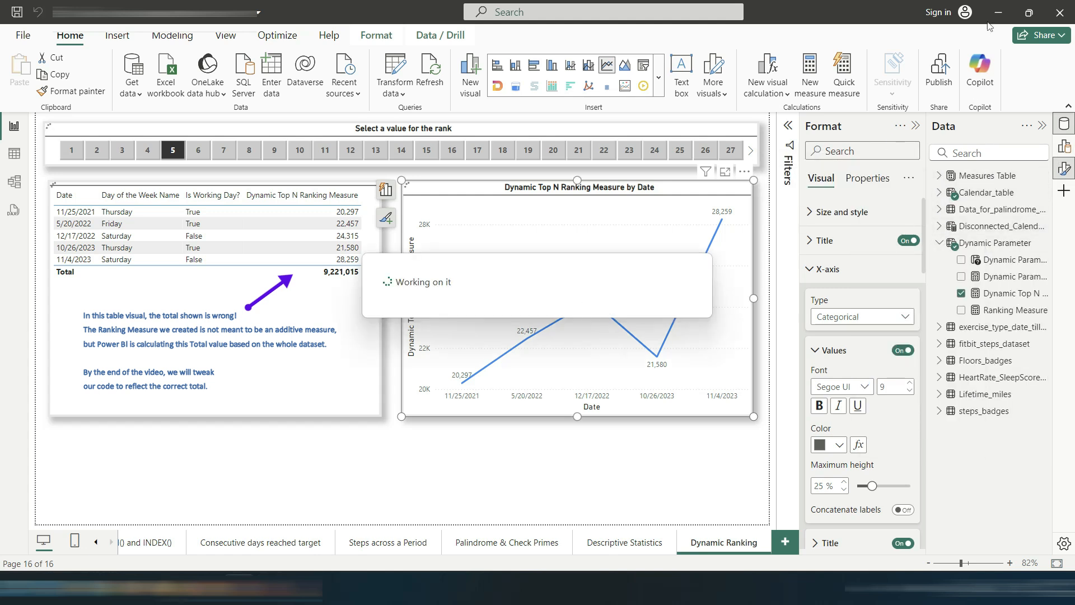
pyautogui.write('Dynamic Rank Title(Conditional Format) = "Dynamic Top  "     & SELECTEDVALUE ( \'Dynamic Parameter\'[Dynamic Parameter], " N " ) & "  rank values"')
pyautogui.moveTo(104, 136); pyautogui.dragTo(503, 149)
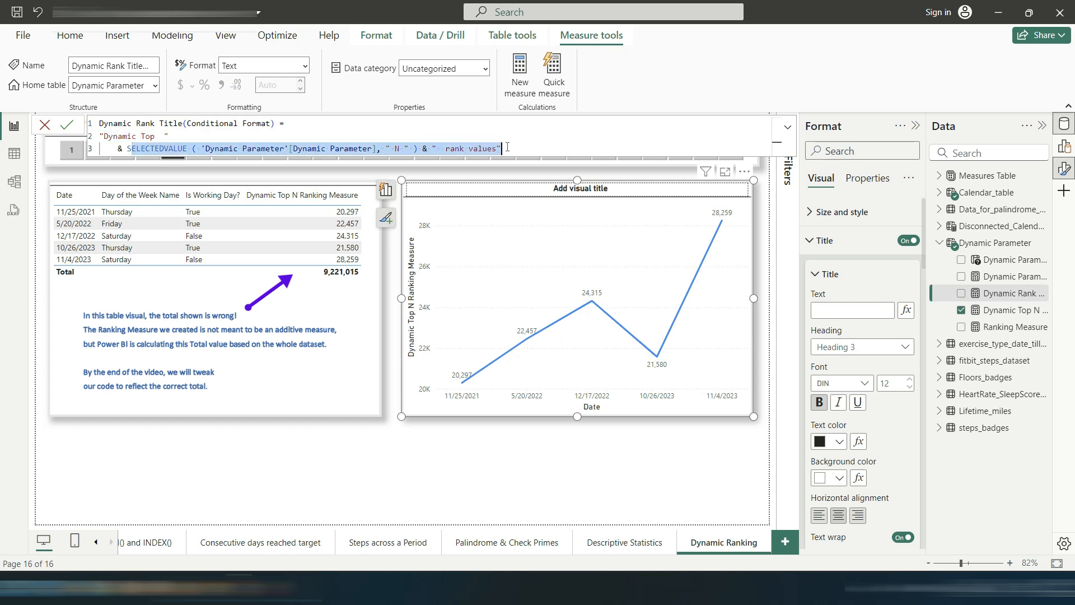
pyautogui.click(540, 143)
pyautogui.doubleClick(450, 148)
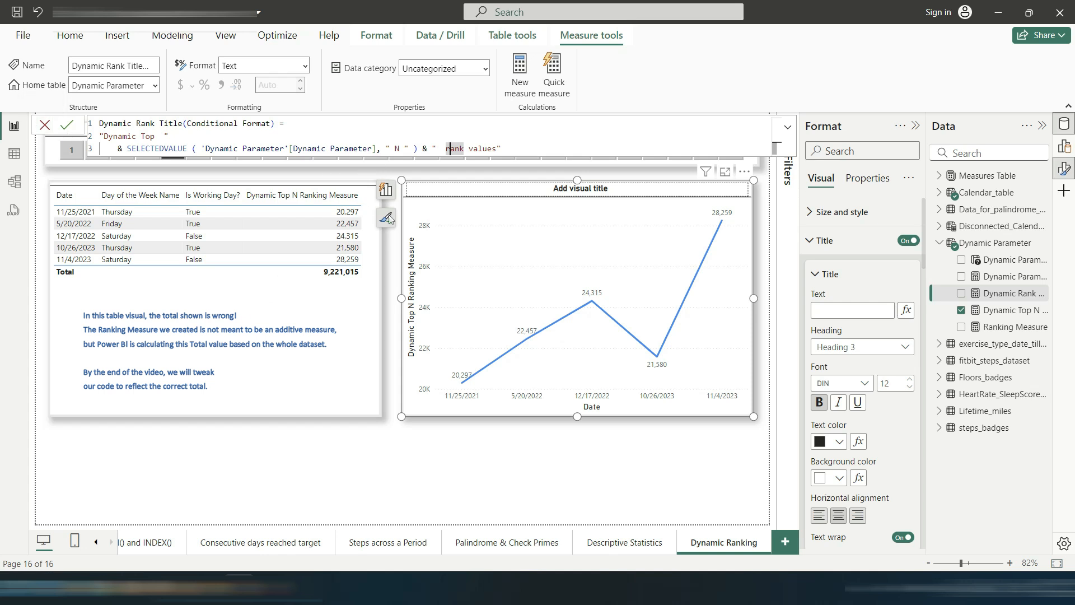
# Step: Set the line chart's title text to the Dynamic Rank Title(Conditional Format) field value
pyautogui.click(907, 310)
pyautogui.click(301, 200)
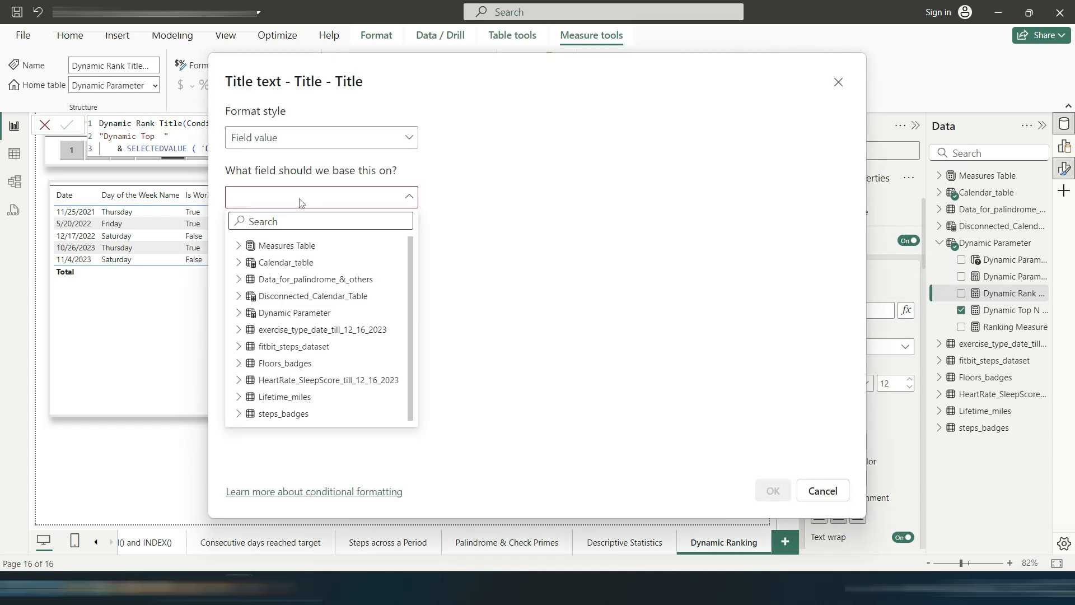
pyautogui.write('dyn')
pyautogui.click(294, 296)
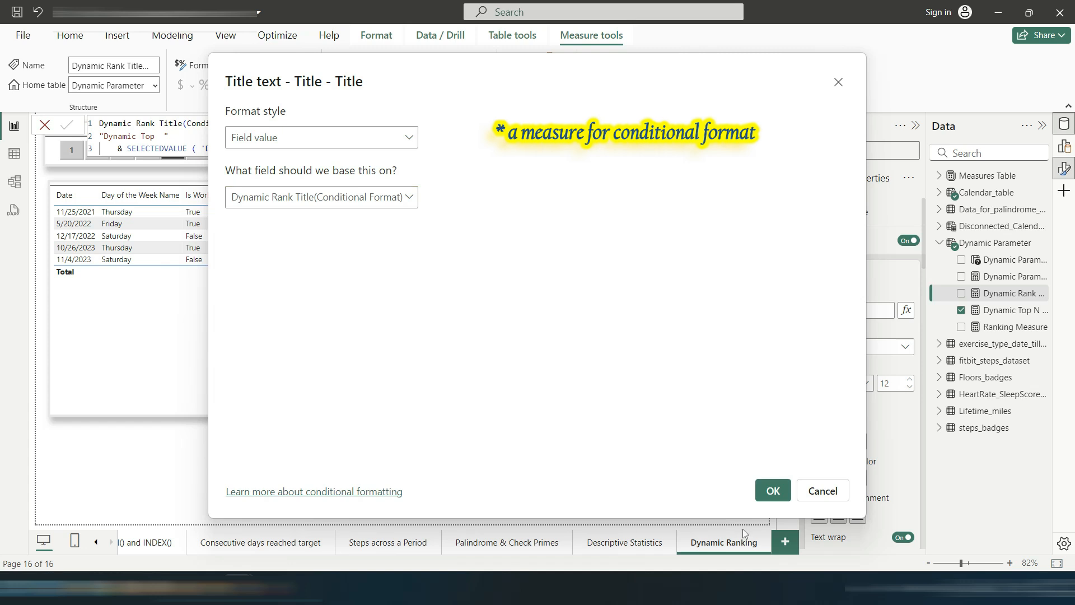
pyautogui.click(773, 491)
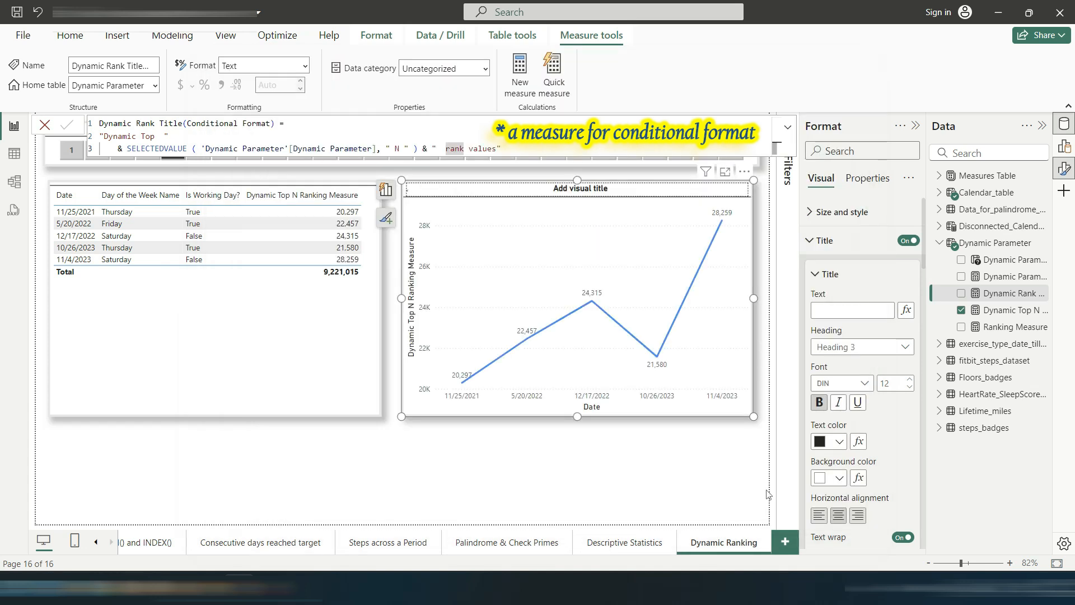
# Step: Select rank value 13 in the slicer
pyautogui.click(13, 127)
pyautogui.click(300, 150)
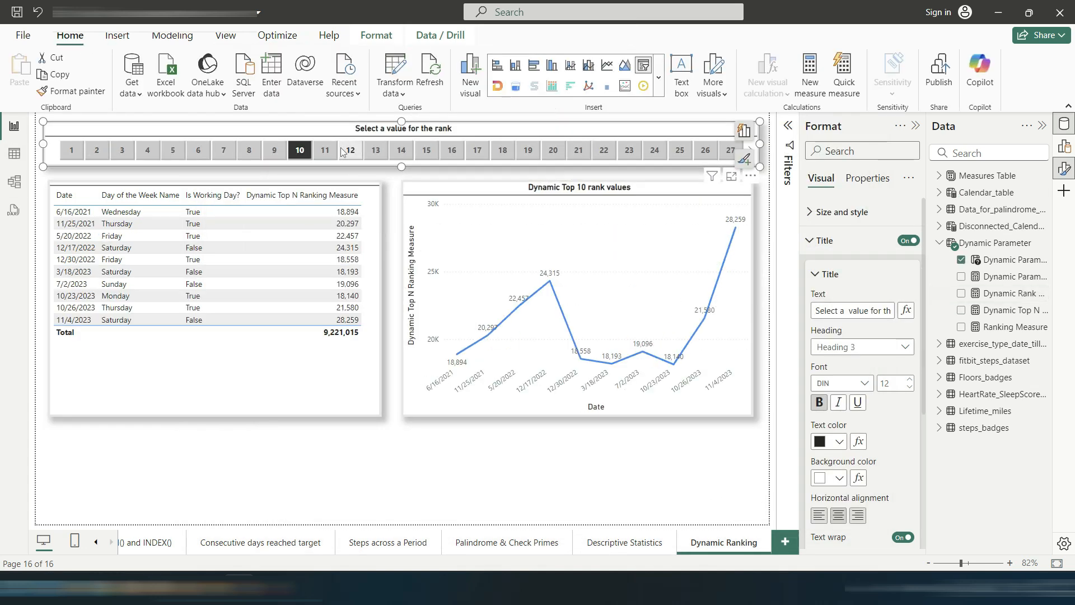
pyautogui.click(344, 152)
pyautogui.click(376, 150)
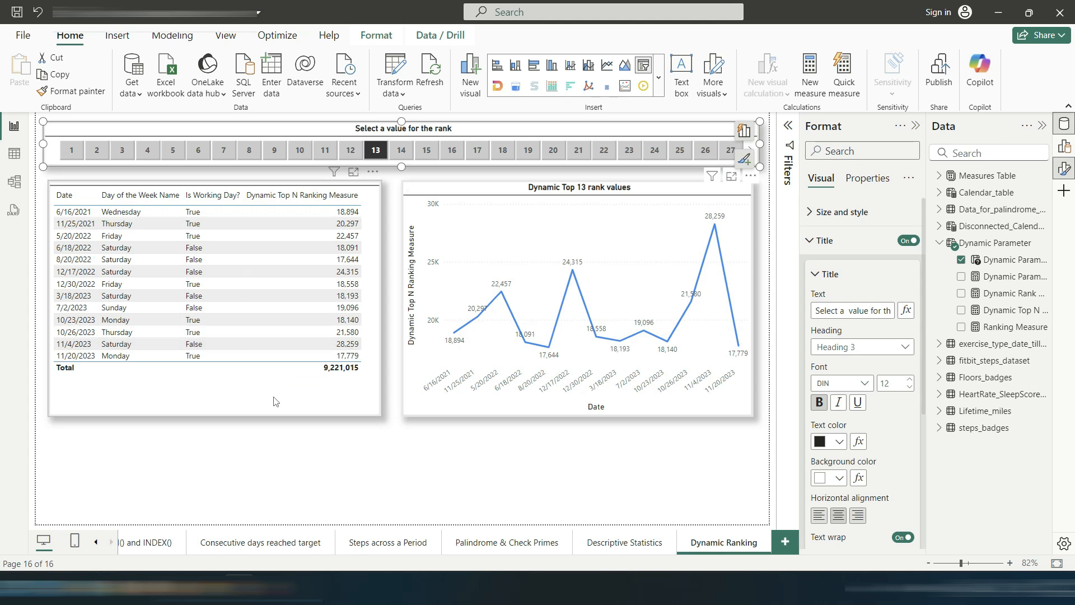
# Step: Copy the line chart's formatting onto the table visual with Format Painter
pyautogui.click(275, 401)
pyautogui.click(418, 401)
pyautogui.click(71, 91)
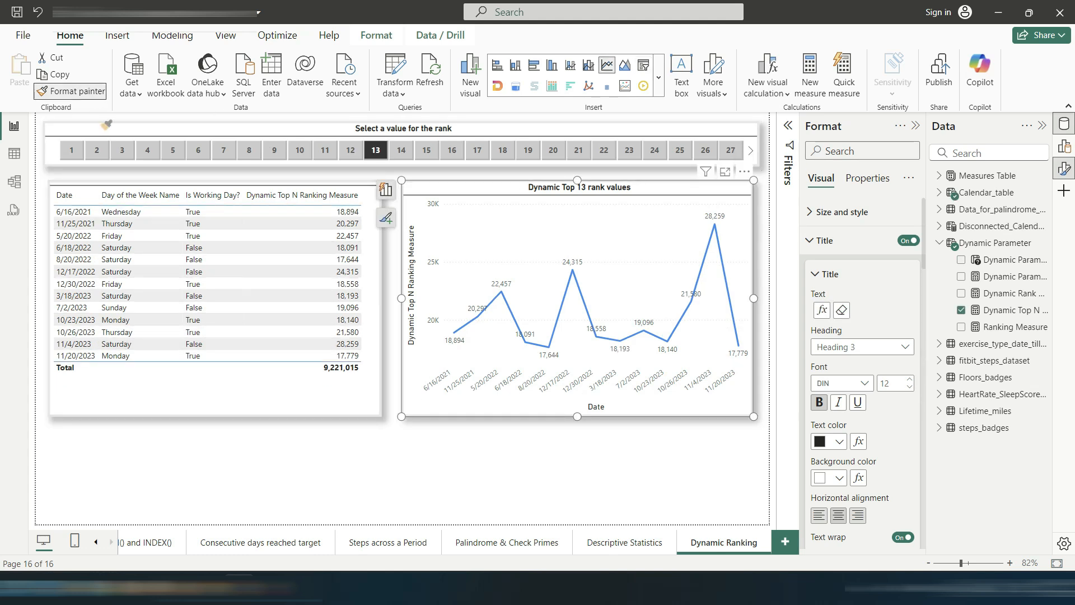
pyautogui.click(127, 389)
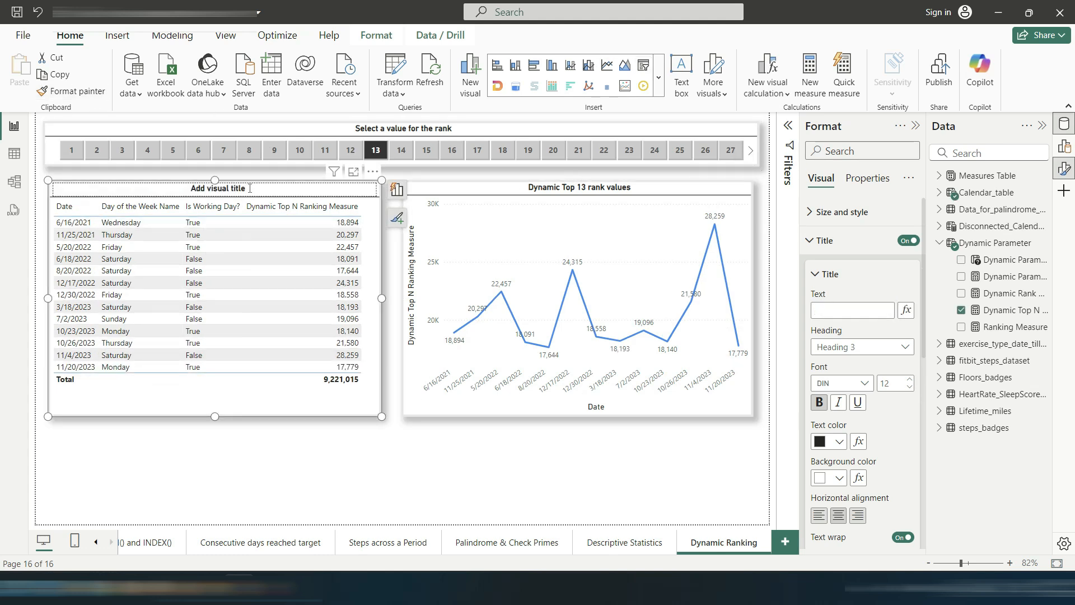
# Step: Set the table visual's title text to the Dynamic Rank Title(Conditional Format) field value
pyautogui.click(906, 282)
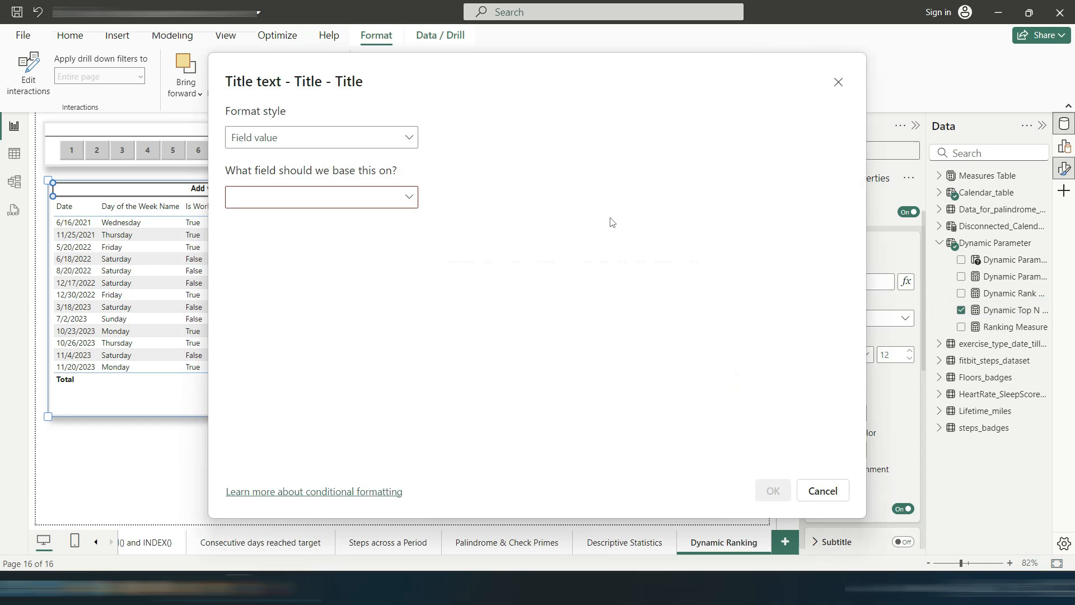
pyautogui.click(318, 196)
pyautogui.write('dy')
pyautogui.click(335, 297)
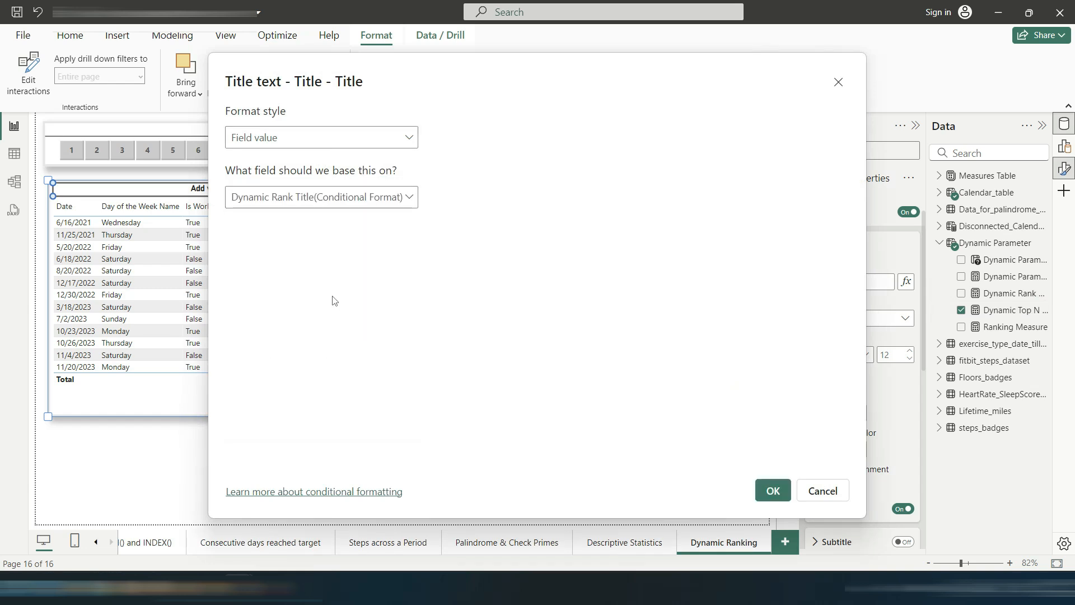
pyautogui.click(772, 492)
pyautogui.click(270, 428)
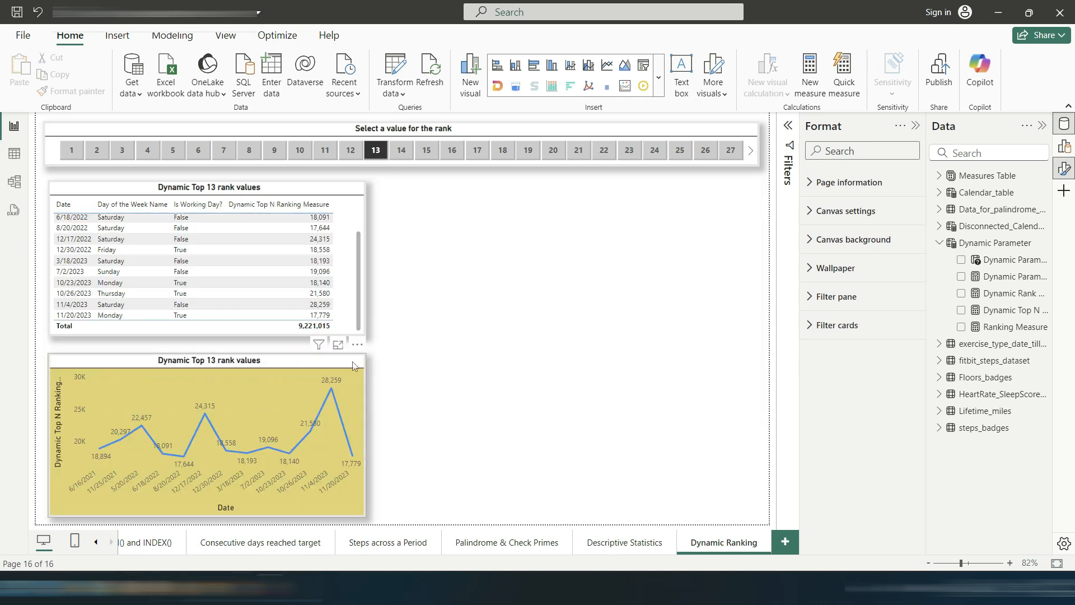
# Step: Resize the table and move the line chart beneath it on the page's left side
pyautogui.click(344, 365)
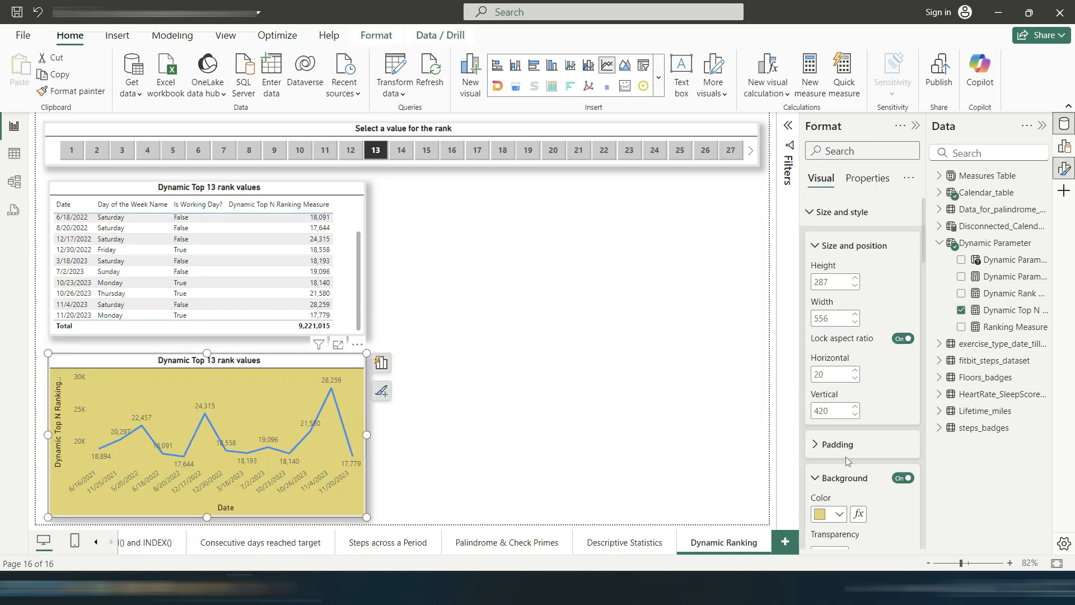
pyautogui.click(349, 311)
pyautogui.click(485, 331)
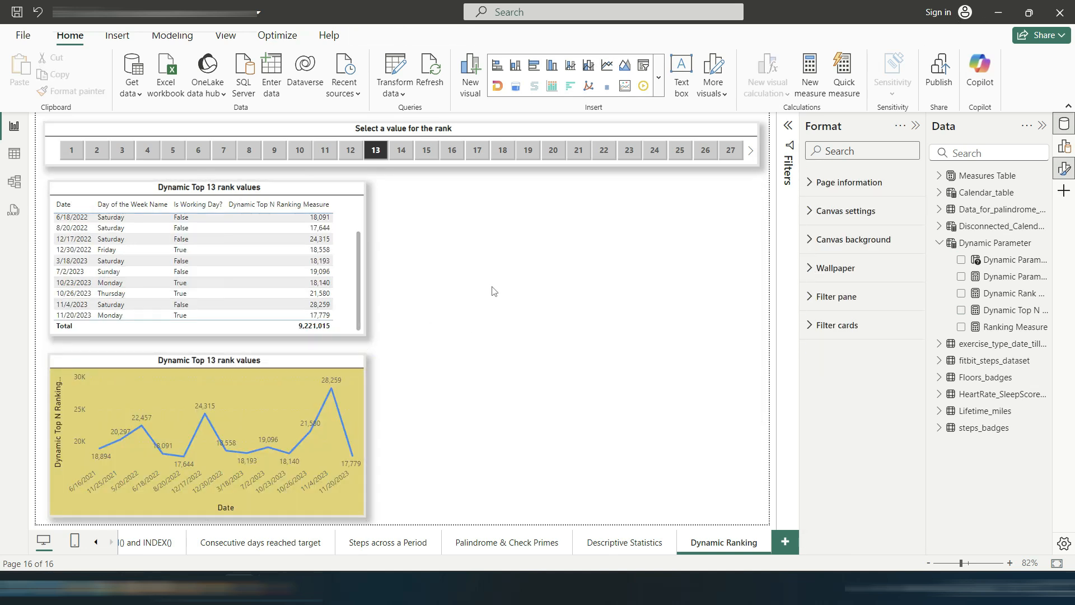
# Step: Insert a treemap visual and size it to fill the space beside the table and line chart
pyautogui.click(659, 77)
pyautogui.scroll(-1, 587, 293)
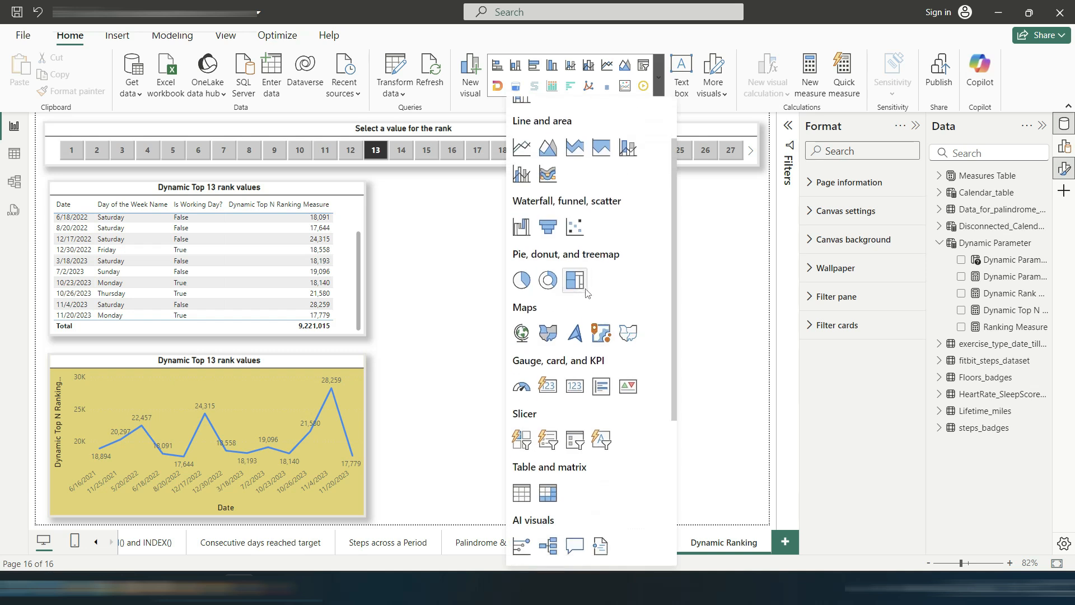
pyautogui.click(575, 281)
pyautogui.moveTo(563, 336); pyautogui.dragTo(562, 511)
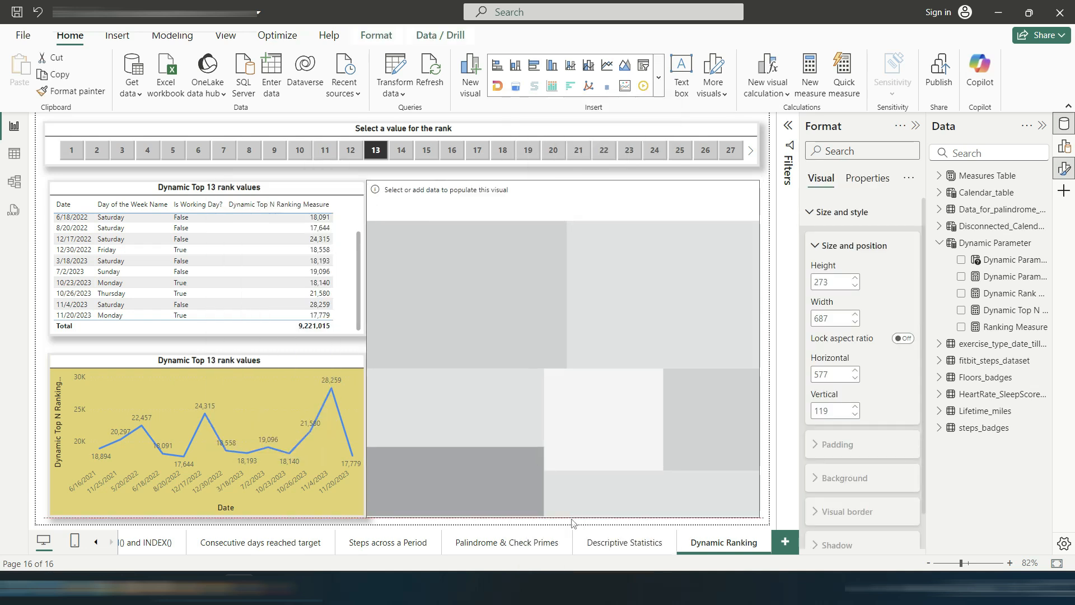
pyautogui.moveTo(369, 345); pyautogui.dragTo(393, 345)
pyautogui.moveTo(627, 230); pyautogui.dragTo(615, 236)
# Step: Add Calendar_table Date as the treemap's category and Dynamic Top N Ranking Measure as its values
pyautogui.click(287, 303)
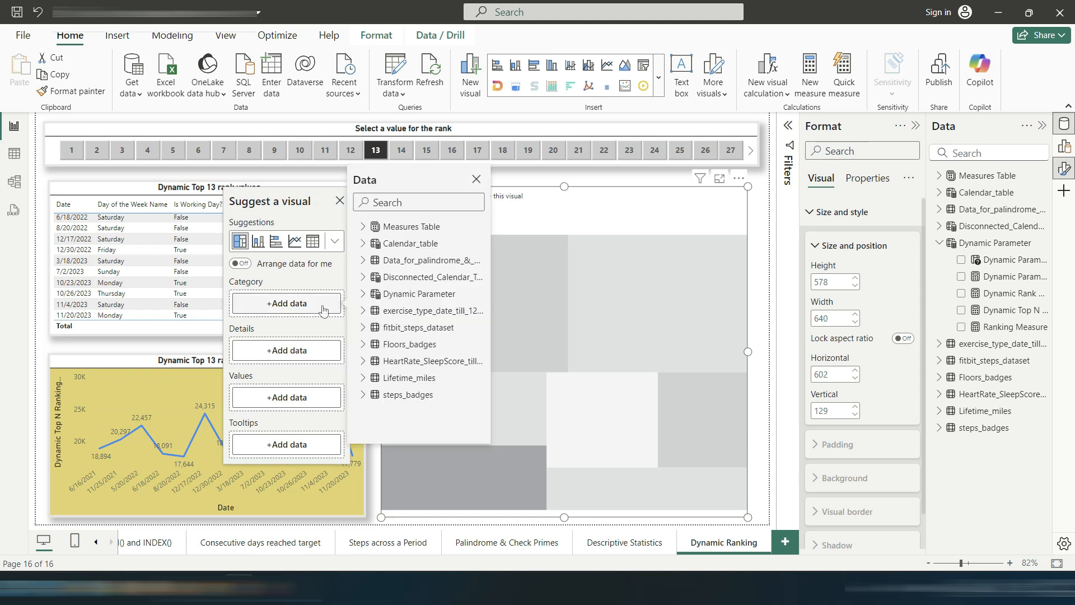
pyautogui.click(363, 243)
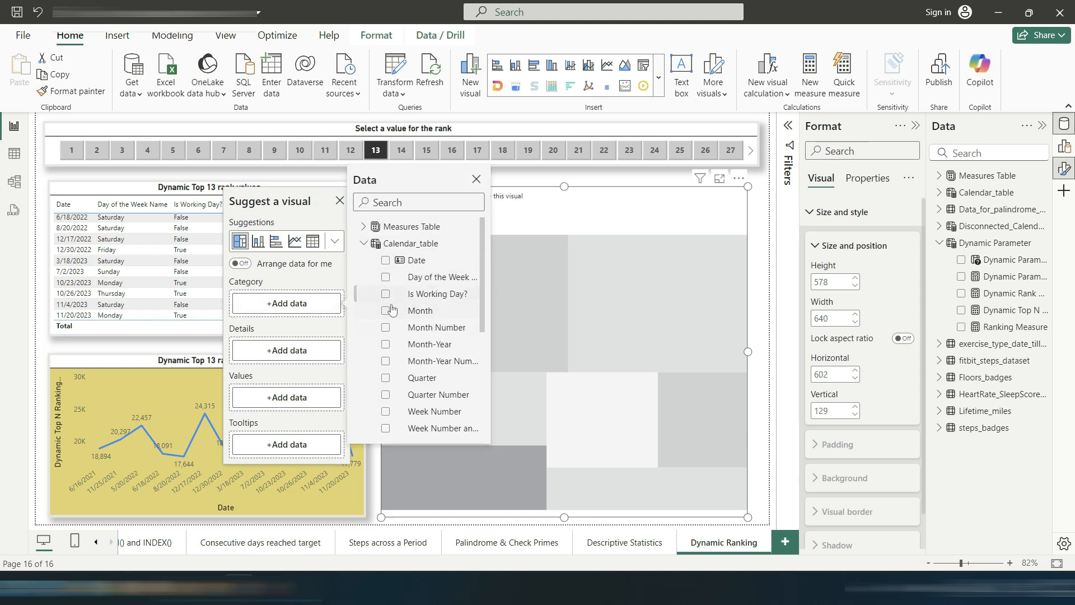
pyautogui.click(386, 264)
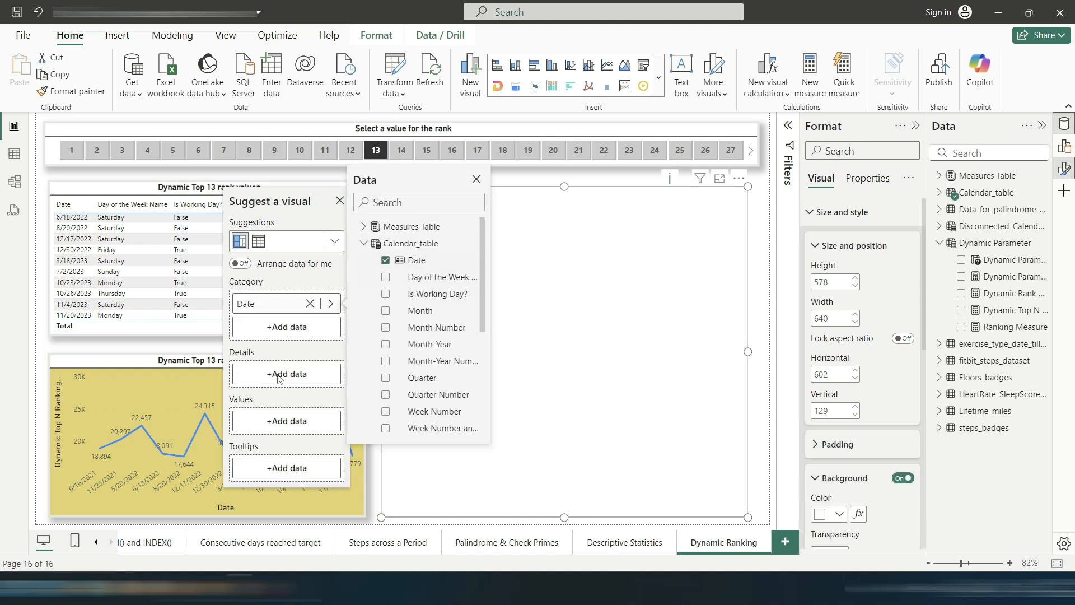
pyautogui.click(363, 243)
pyautogui.click(363, 268)
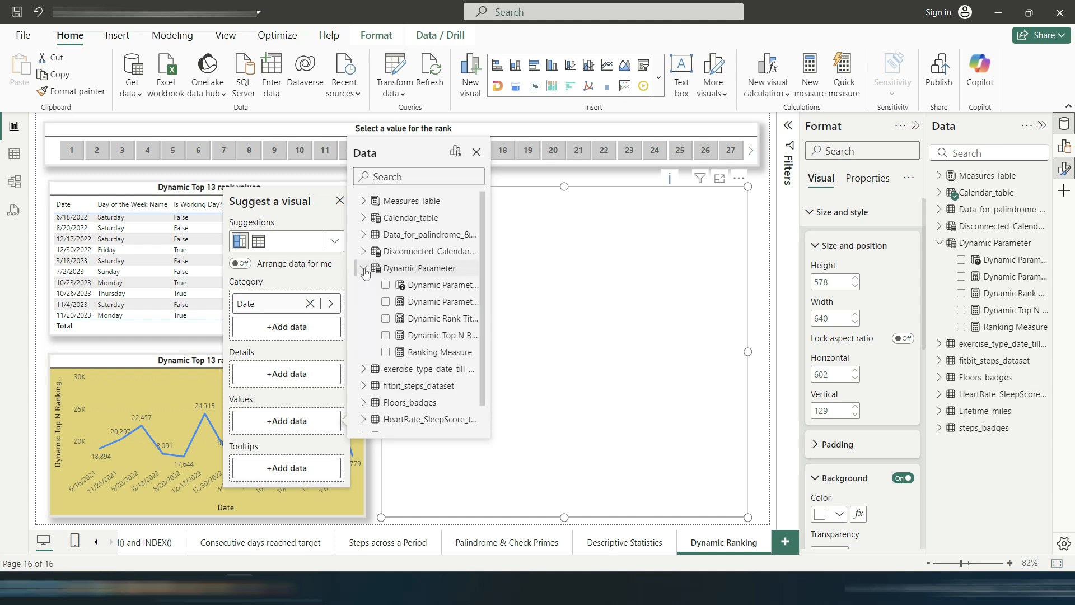
pyautogui.click(386, 335)
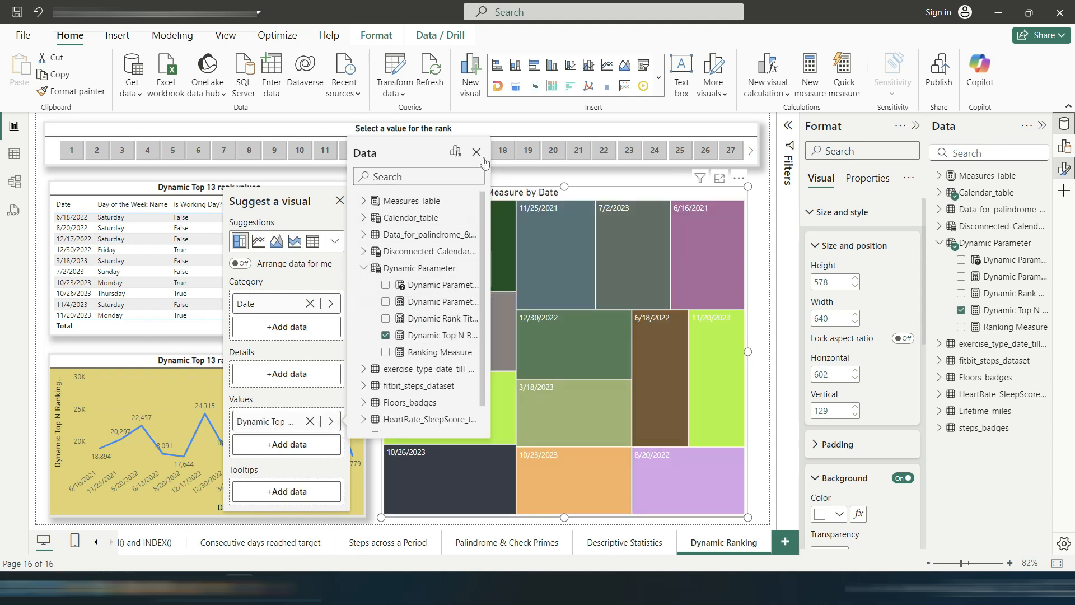
pyautogui.click(477, 152)
pyautogui.click(340, 201)
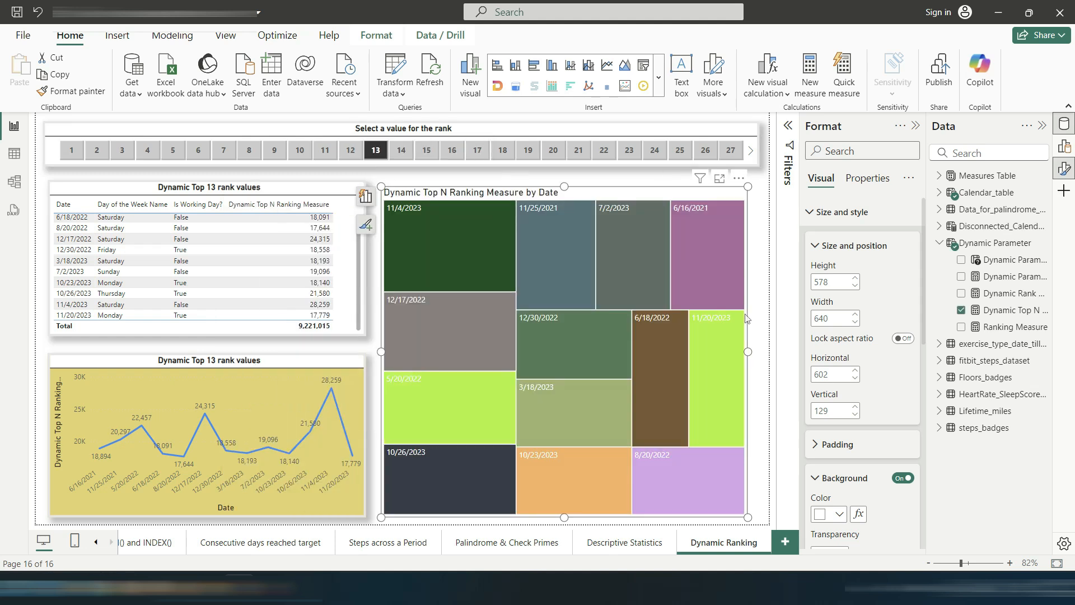
# Step: Widen the treemap and turn on its data labels with display units set to None
pyautogui.moveTo(749, 351); pyautogui.dragTo(760, 351)
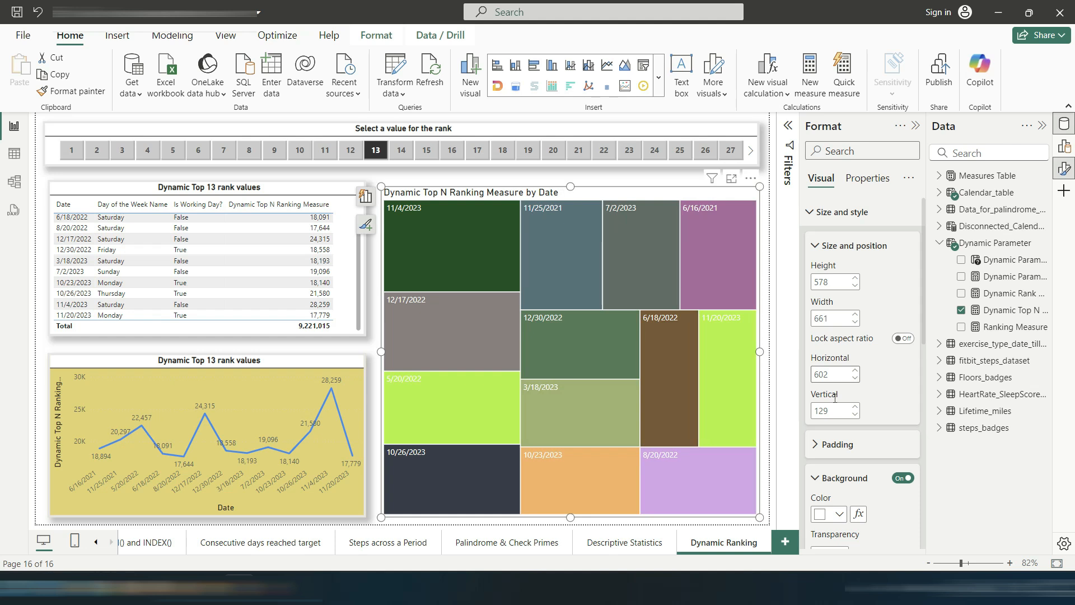
pyautogui.click(841, 212)
pyautogui.scroll(-1, 865, 374)
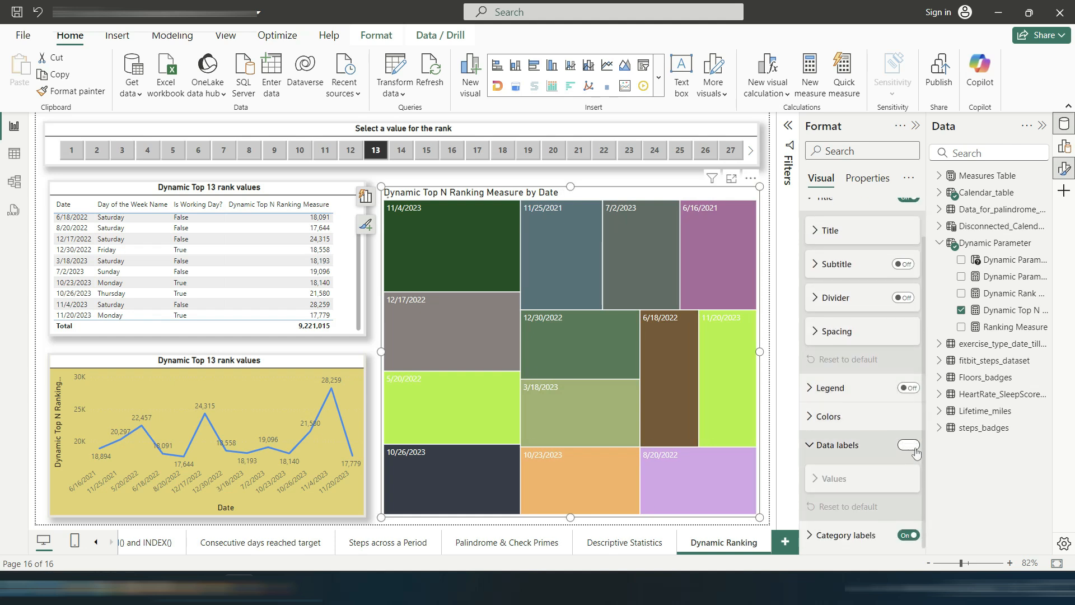
pyautogui.click(909, 448)
pyautogui.scroll(-3, 857, 458)
pyautogui.scroll(-1, 856, 458)
pyautogui.click(857, 442)
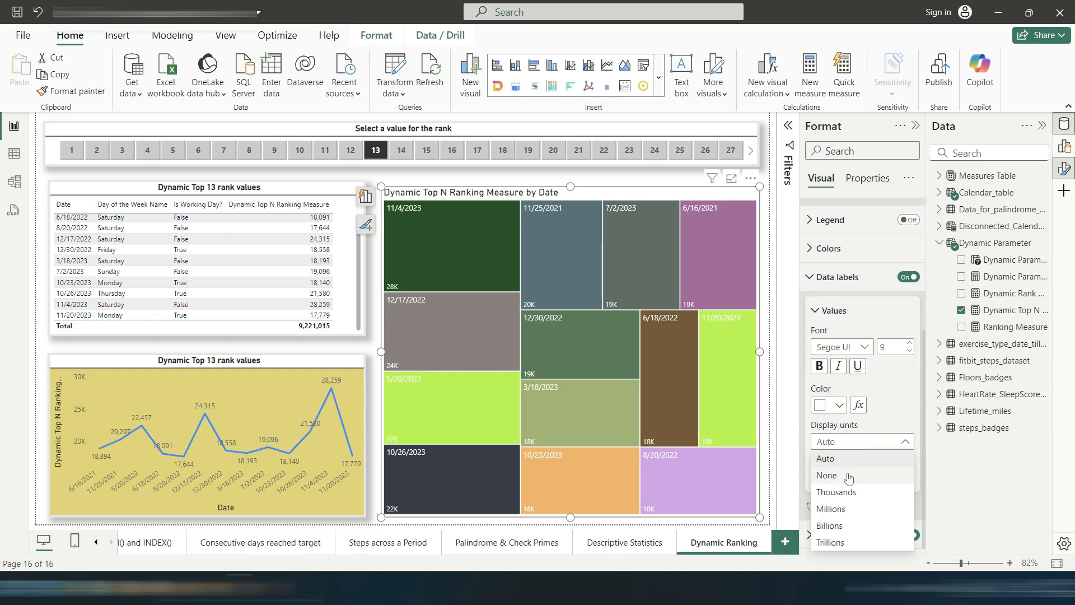
pyautogui.click(826, 476)
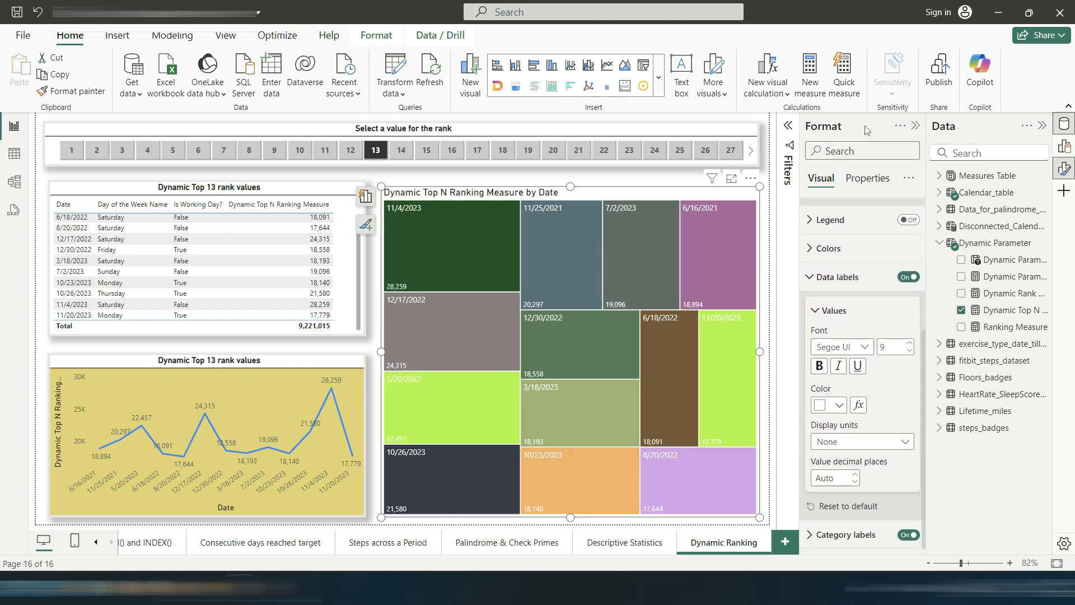
# Step: Turn on the treemap's legend and set its position to Center left
pyautogui.click(806, 276)
pyautogui.click(908, 431)
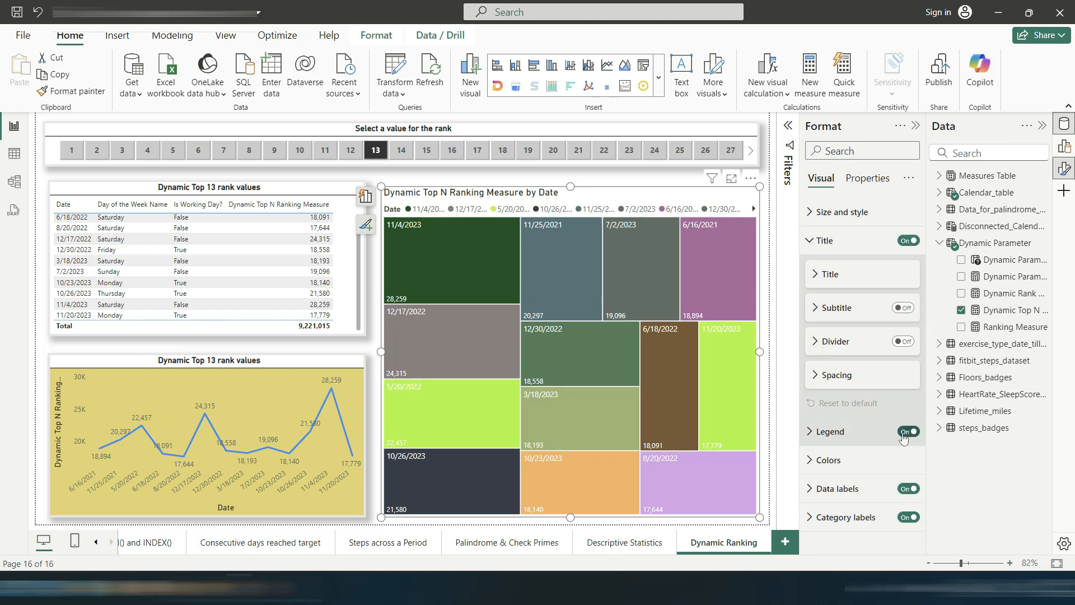
pyautogui.click(815, 434)
pyautogui.click(841, 448)
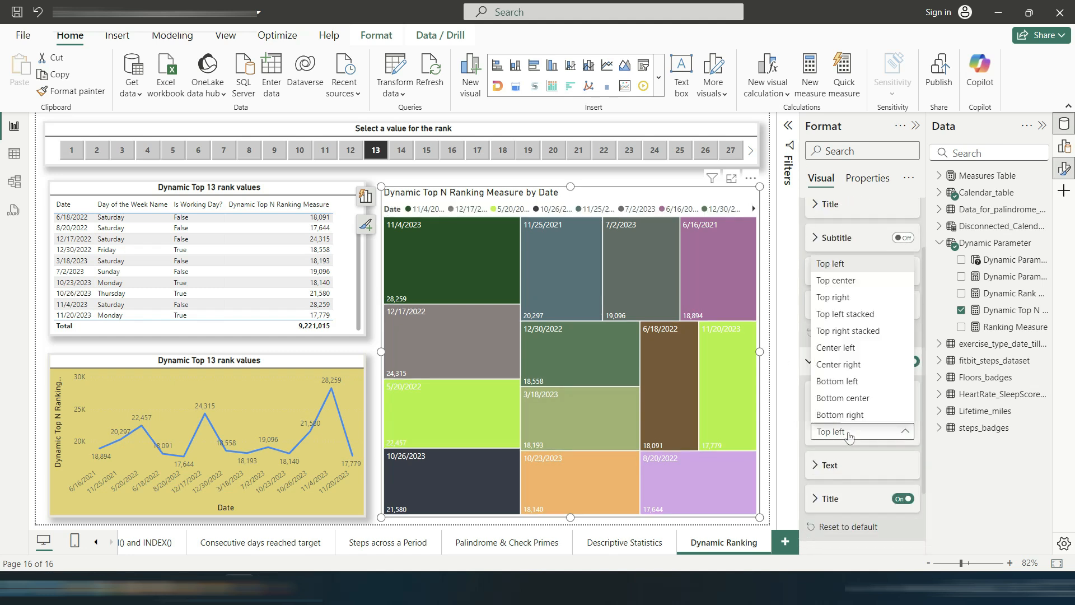
pyautogui.click(863, 347)
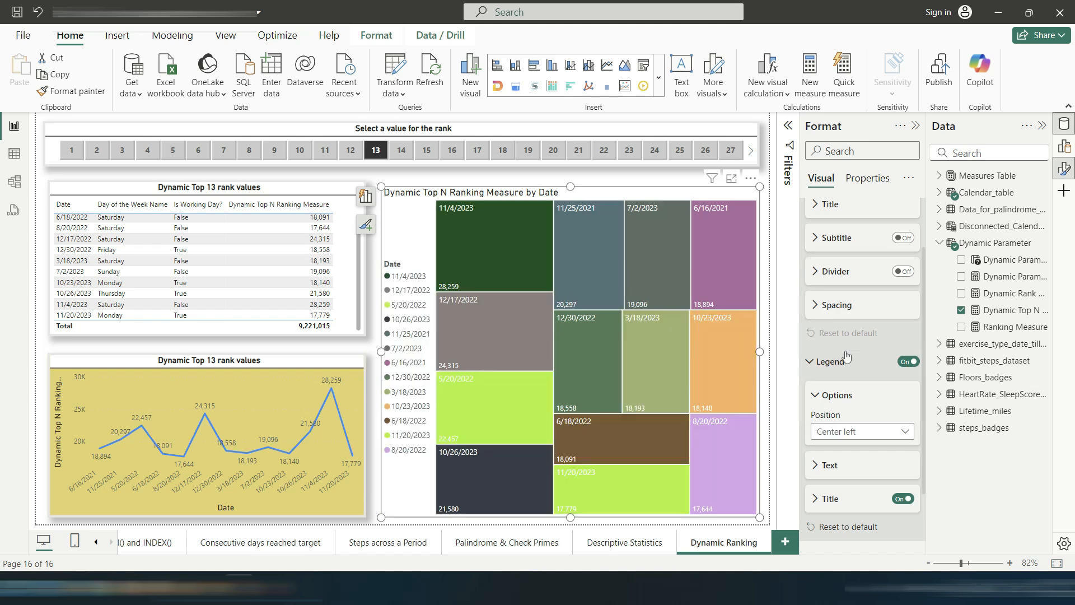
pyautogui.click(816, 396)
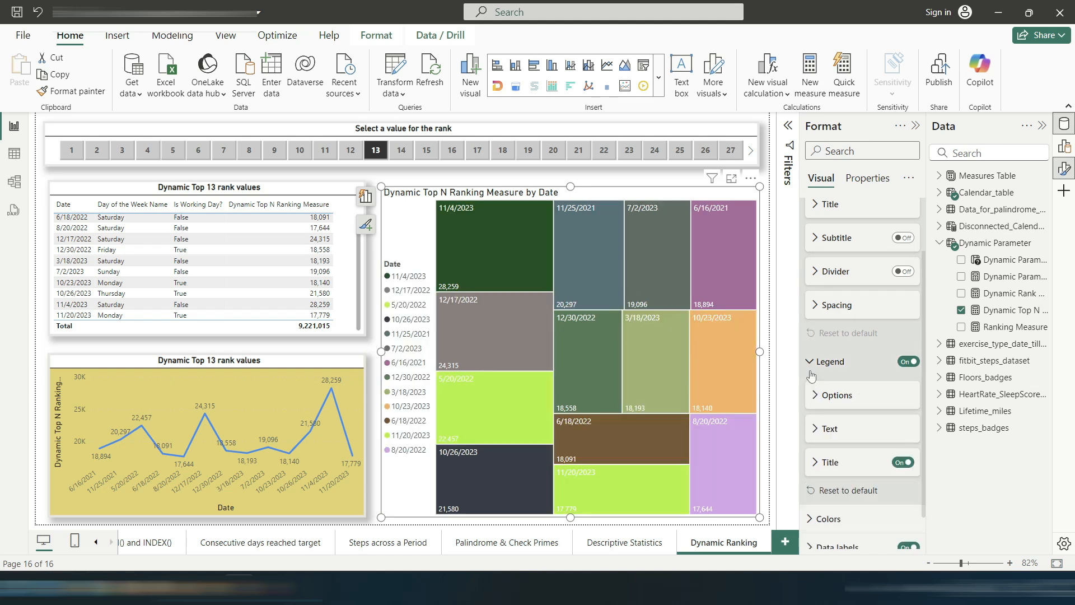
pyautogui.click(811, 361)
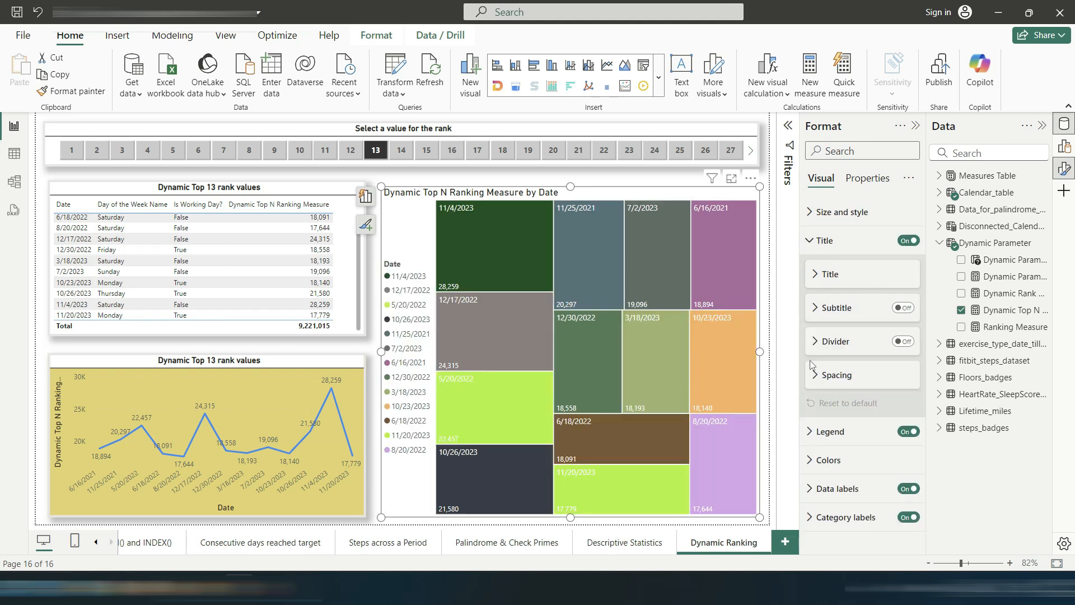
pyautogui.click(838, 429)
pyautogui.click(839, 422)
pyautogui.click(869, 457)
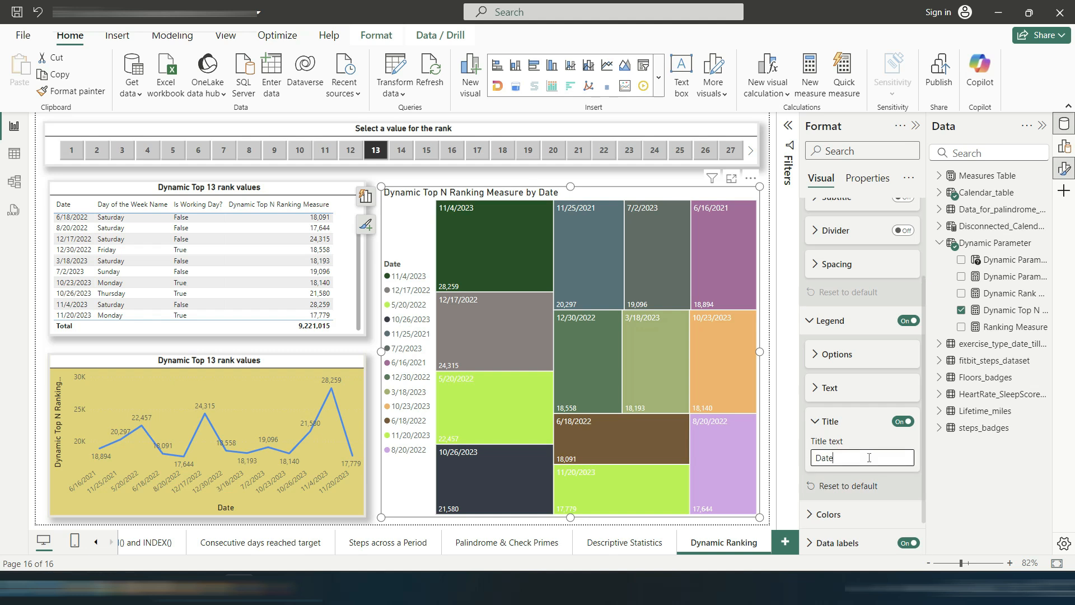
# Step: Turn on the treemap's visual border and shadow
pyautogui.click(772, 306)
pyautogui.click(727, 231)
pyautogui.click(808, 213)
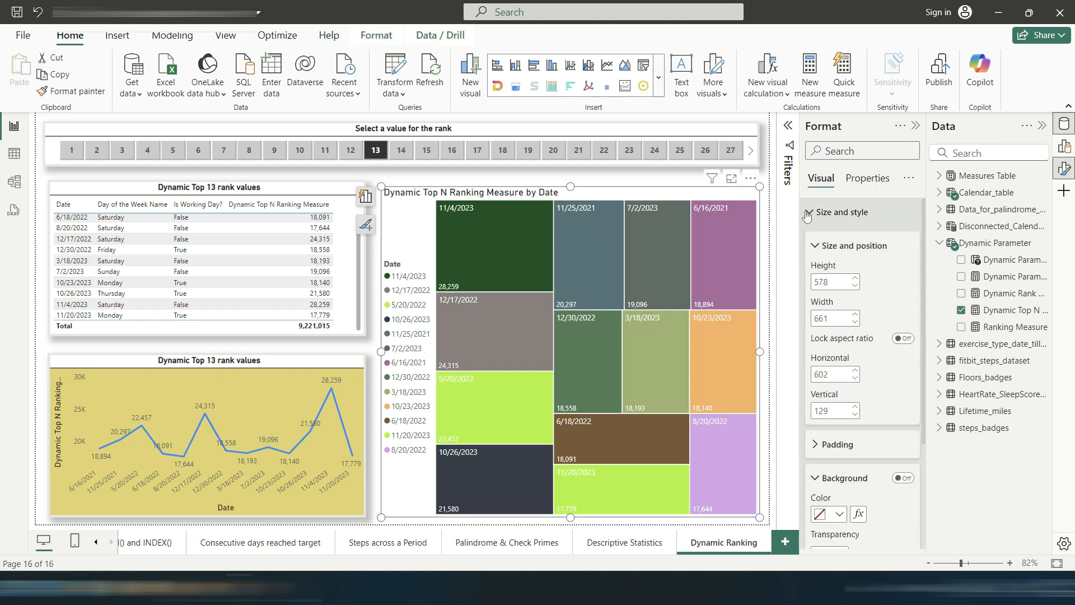
pyautogui.scroll(-1, 870, 326)
pyautogui.scroll(-2, 886, 425)
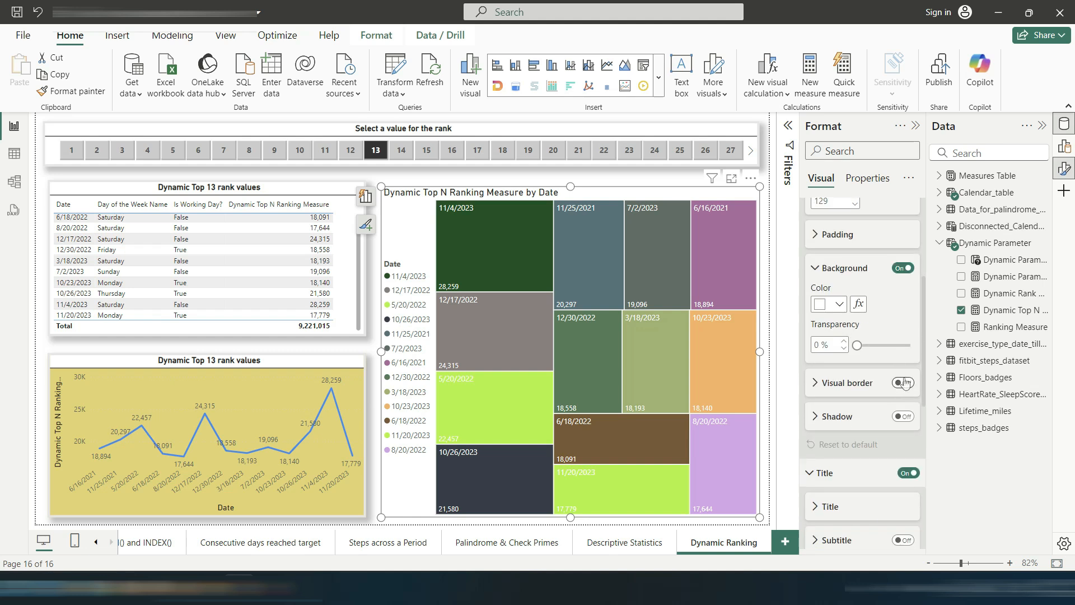
pyautogui.click(903, 383)
pyautogui.click(817, 383)
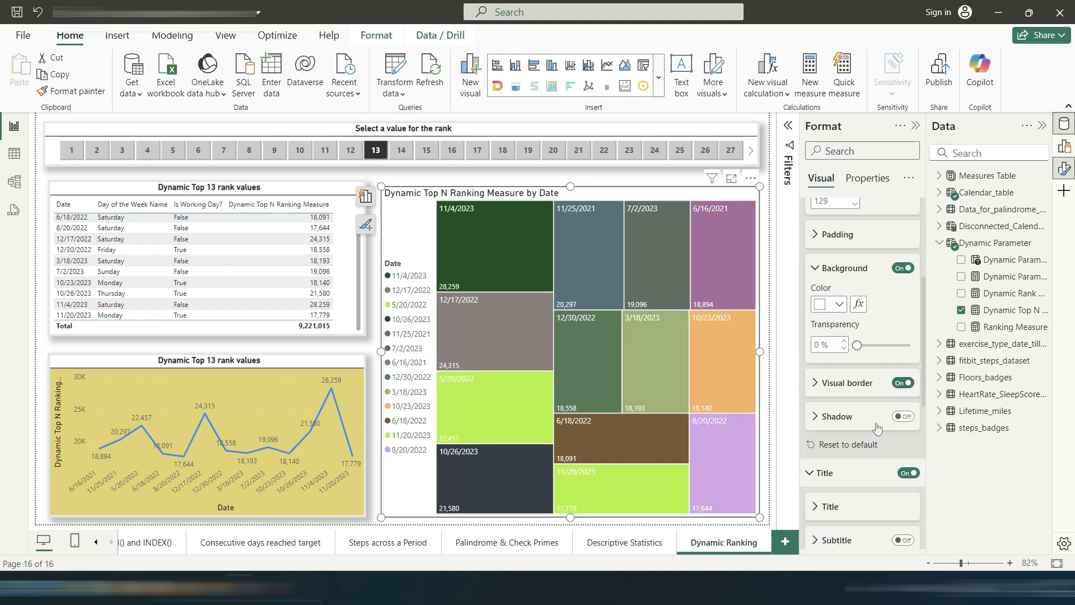
pyautogui.click(903, 416)
pyautogui.click(761, 497)
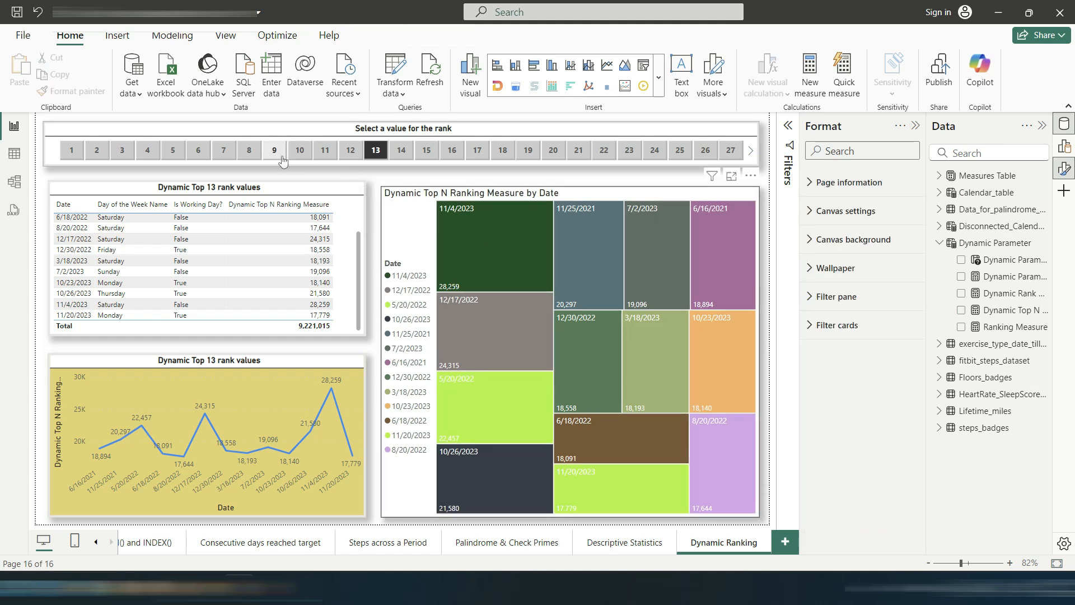
pyautogui.click(252, 150)
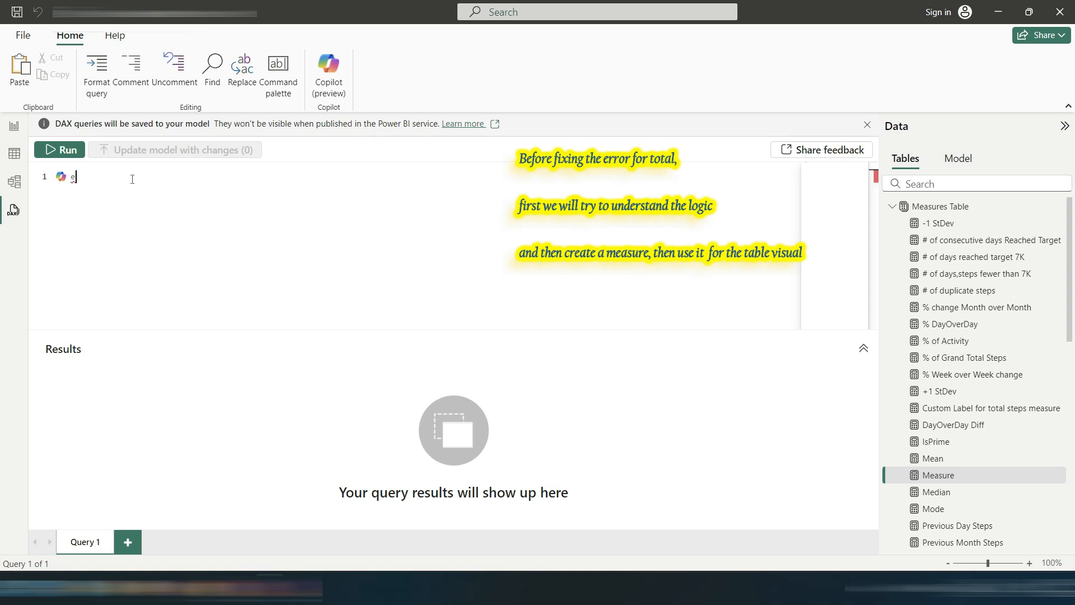
# Step: In a new DAX query, start EVALUATE SUMMARIZE( with Calendar_table as the table
pyautogui.write('valuate')
pyautogui.press('Return')
pyautogui.write('summarize(')
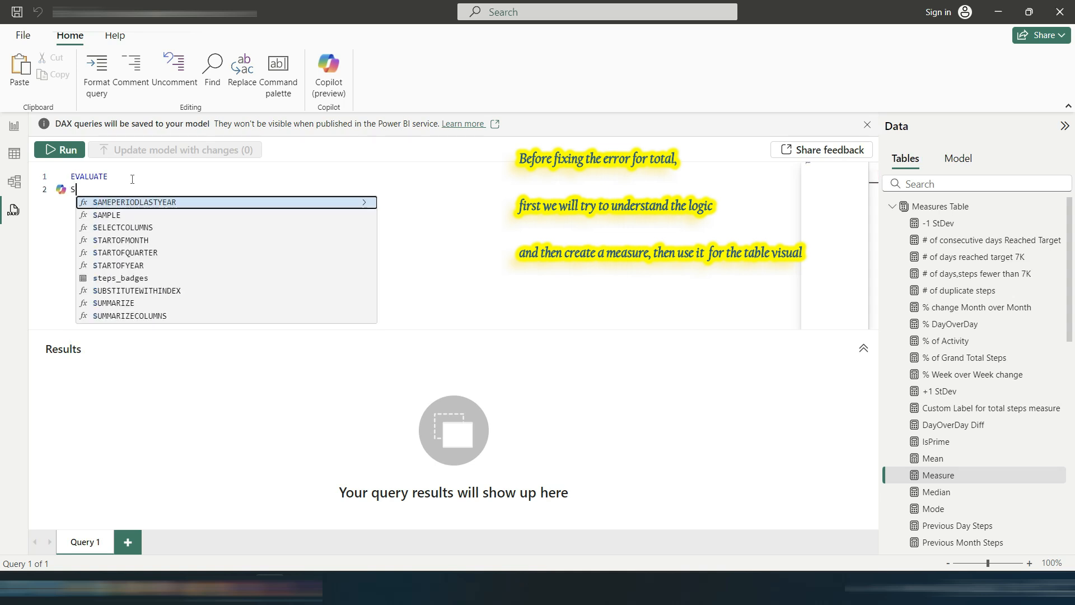
pyautogui.press('Return')
pyautogui.write('cale')
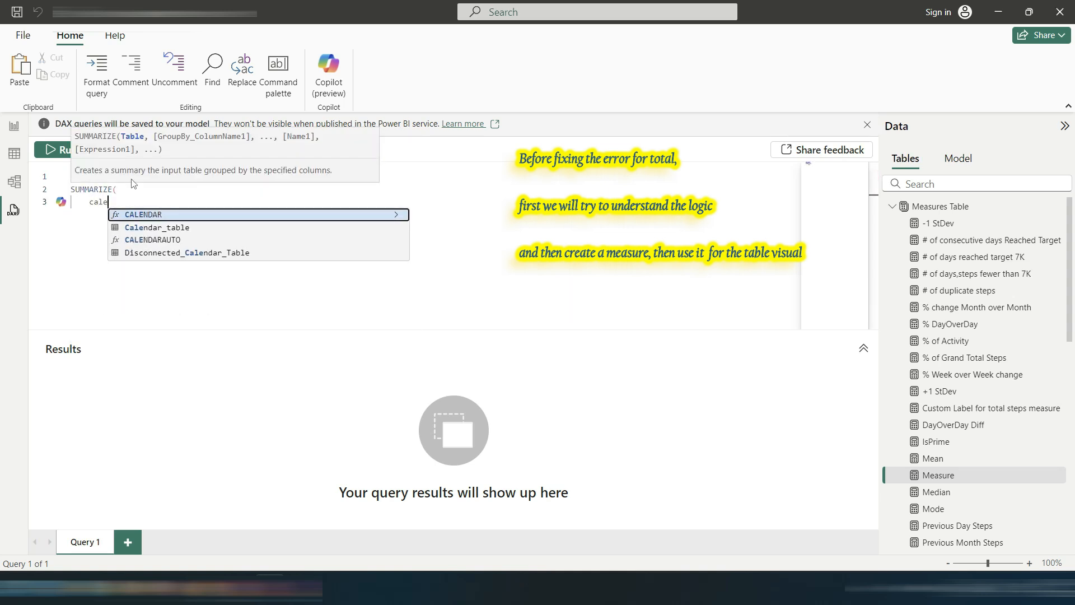
pyautogui.press('Down')
pyautogui.press('Tab')
pyautogui.write(',')
# Step: Complete SUMMARIZE with Calendar_table[Date], [Day of the Week Name] and [Is Working Day?] as group-by columns, then close it
pyautogui.press('Return')
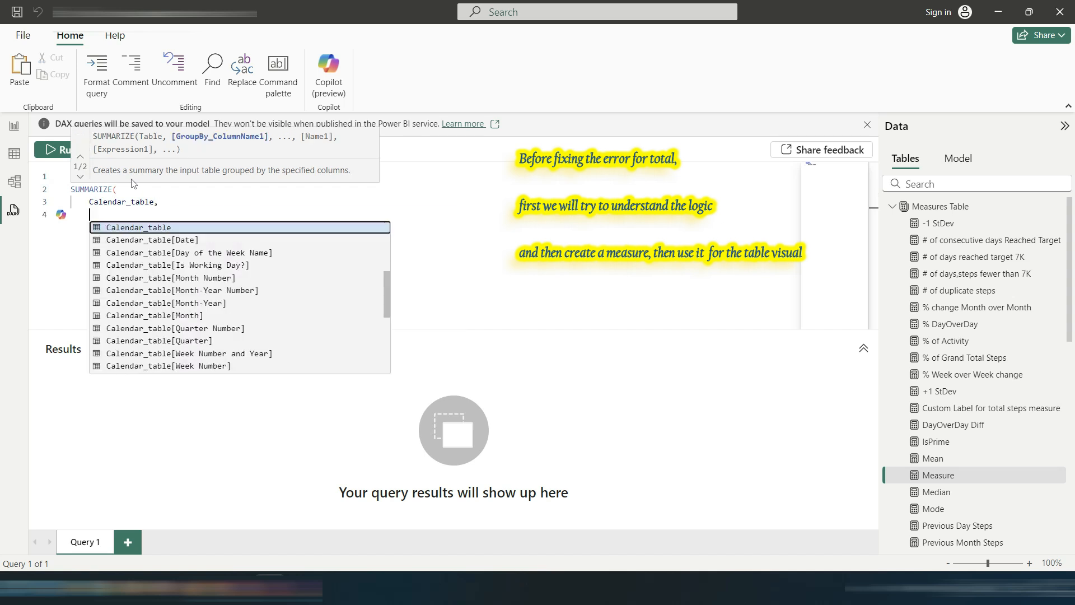
pyautogui.press('Down')
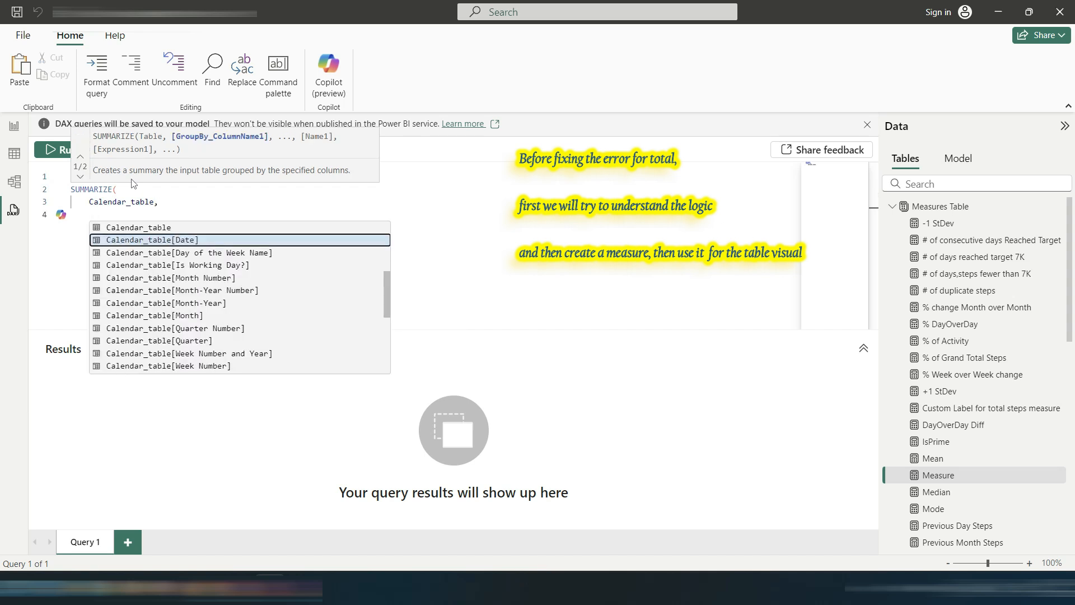
pyautogui.press('Tab')
pyautogui.write(',')
pyautogui.press('Down')
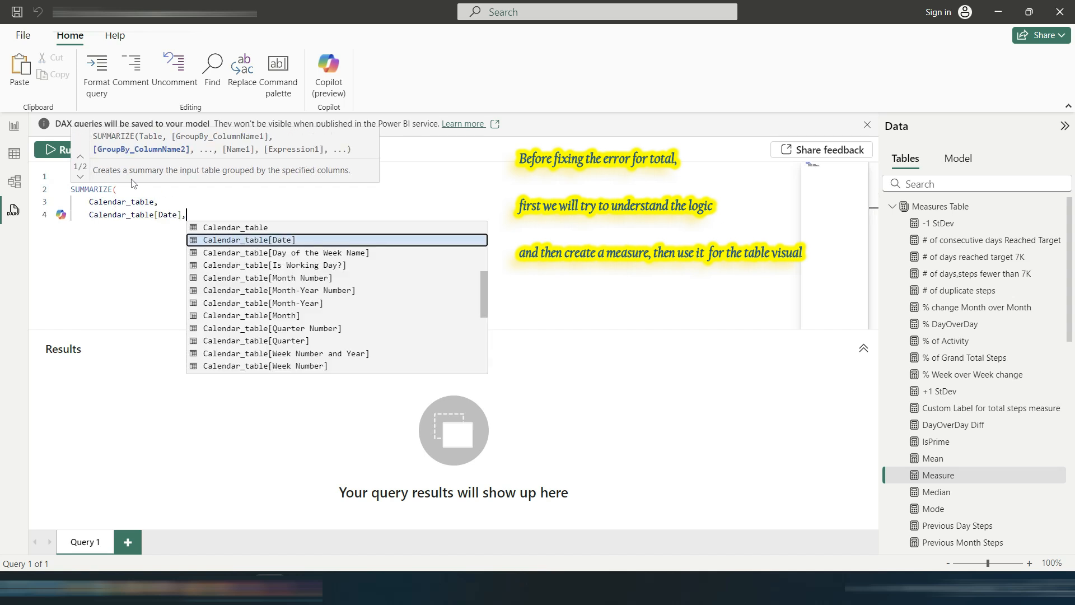
pyautogui.press('Down')
pyautogui.press('Tab')
pyautogui.write(',')
pyautogui.press('Down')
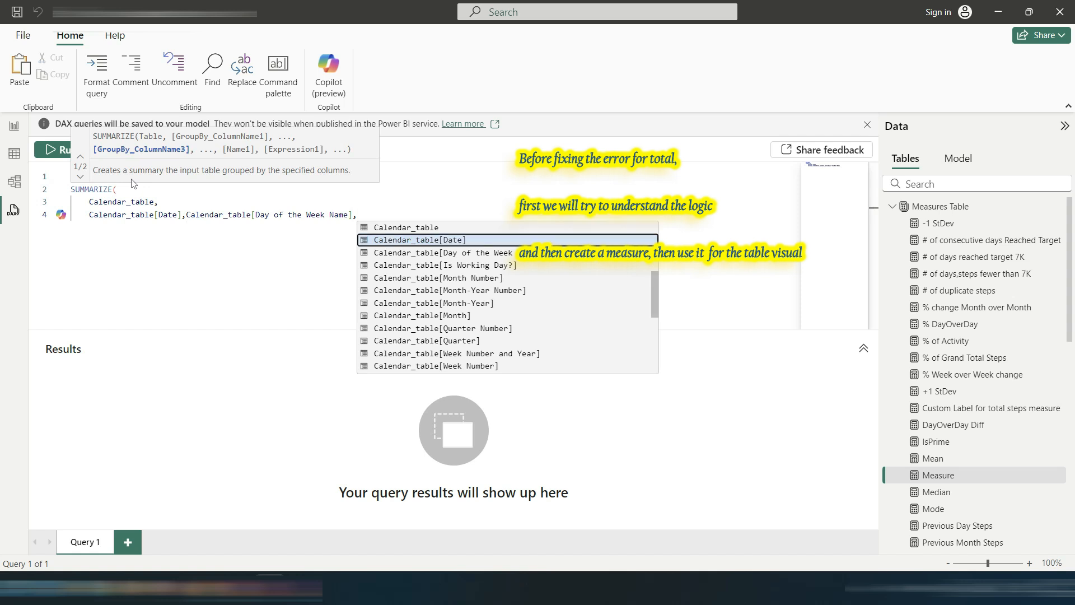
pyautogui.press('Down')
pyautogui.press('Down')
pyautogui.press('Up')
pyautogui.press('Tab')
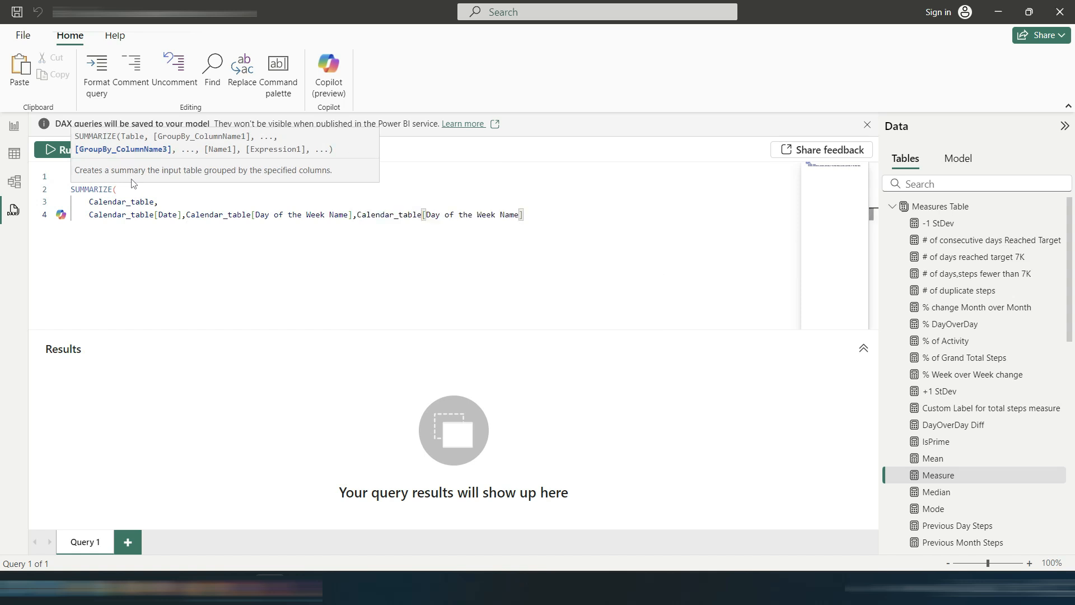
pyautogui.write(',')
pyautogui.press('Down')
pyautogui.press('Down')
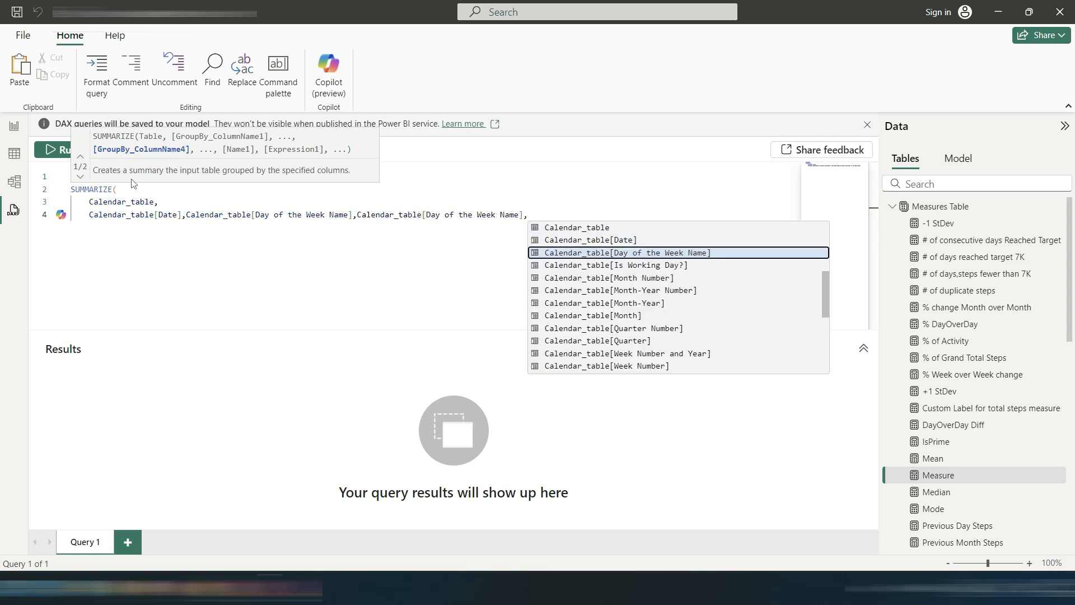
pyautogui.press('Down')
pyautogui.press('Tab')
pyautogui.press('Return')
pyautogui.write(')')
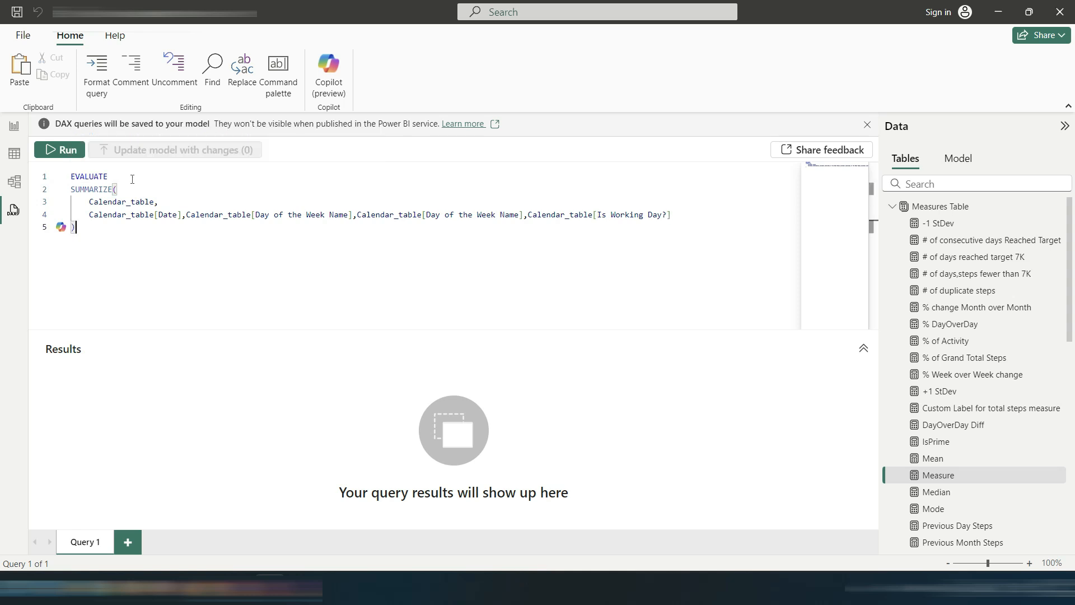
# Step: Put each group-by column on its own line, drop the duplicate Day of the Week Name column, and run the query
pyautogui.click(185, 214)
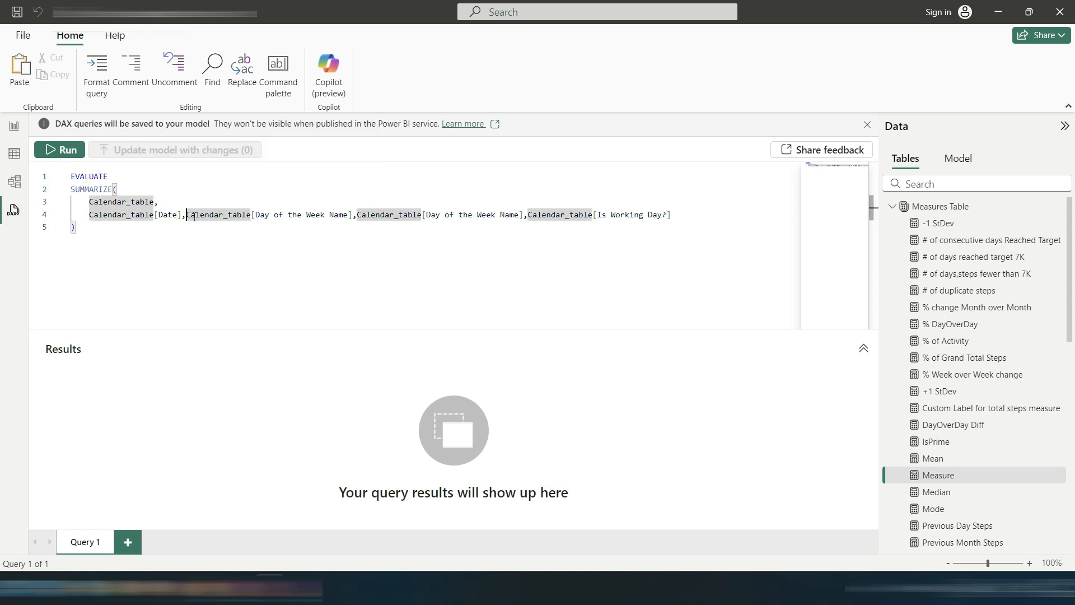
pyautogui.press('Return')
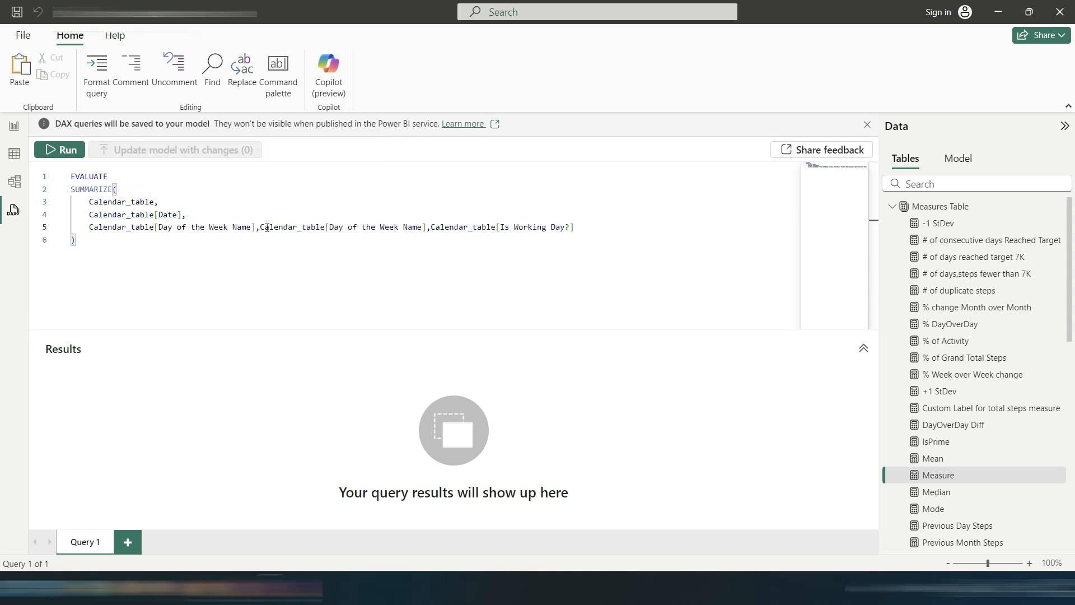
pyautogui.press('Return')
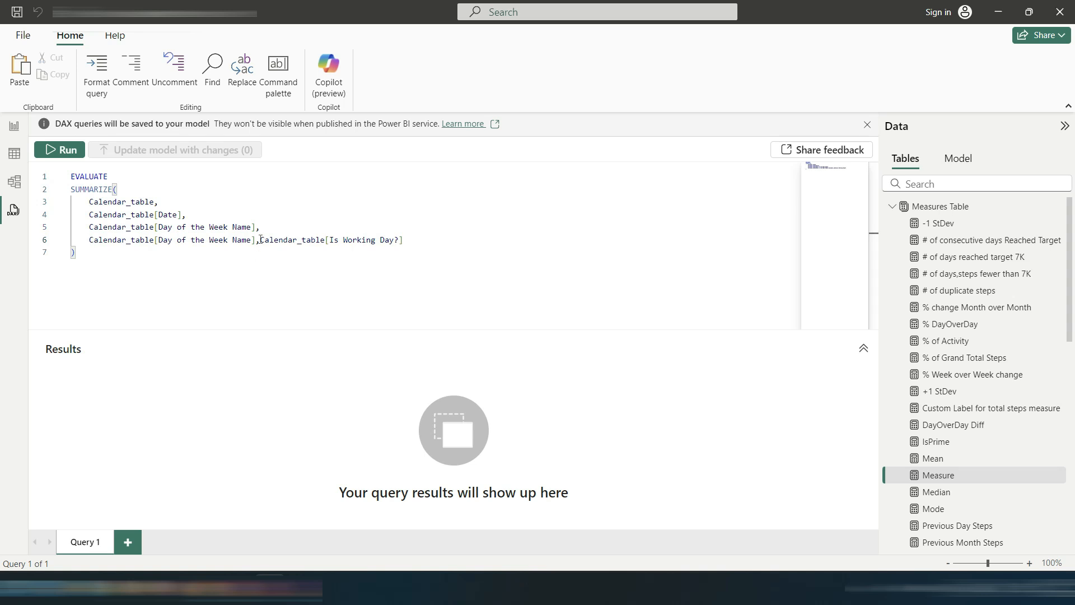
pyautogui.click(261, 240)
pyautogui.press('Return')
pyautogui.click(166, 267)
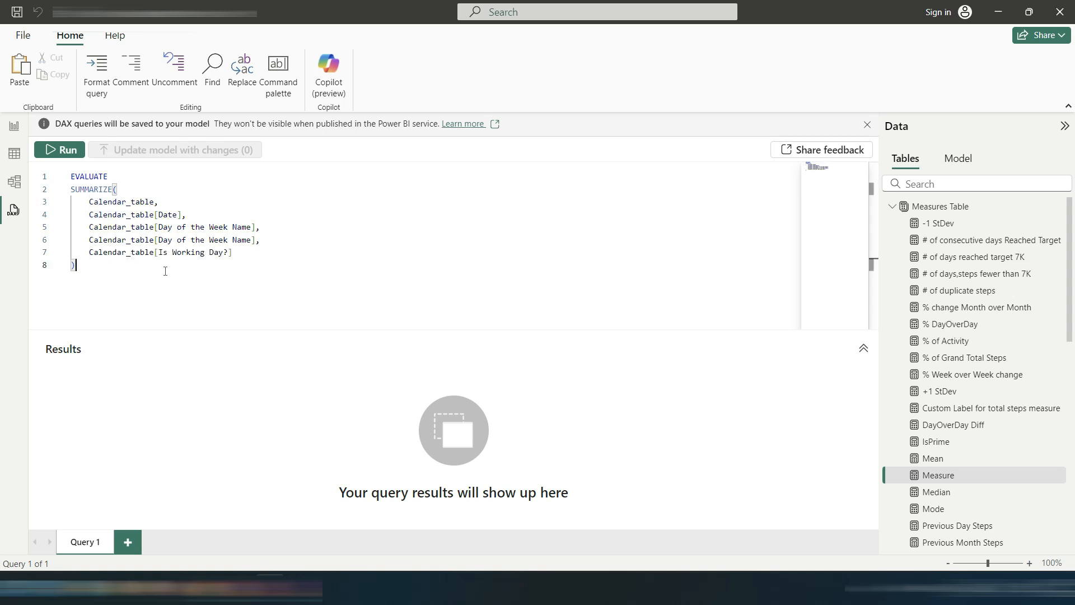
pyautogui.click(61, 151)
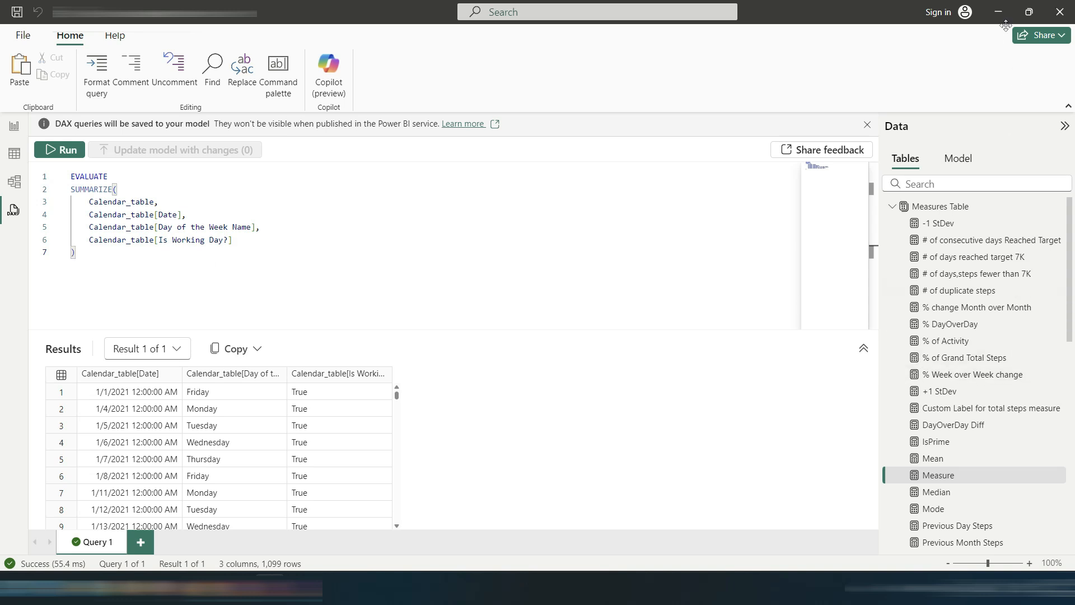
# Step: Inspect the Dynamic Top N Ranking Measure and Ranking Measure formulas in the report view
pyautogui.click(892, 206)
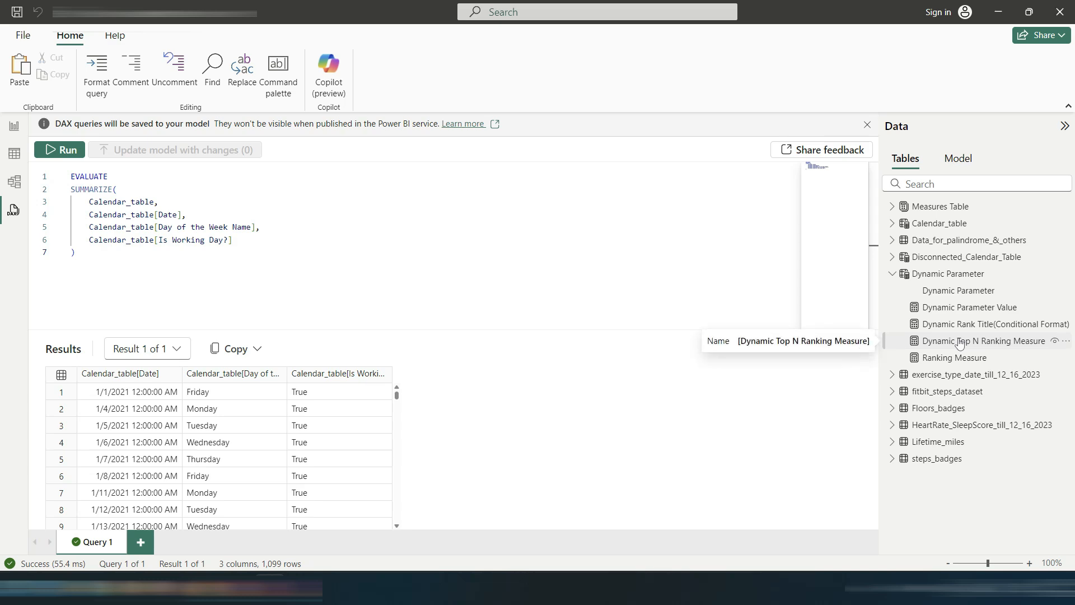
pyautogui.click(14, 126)
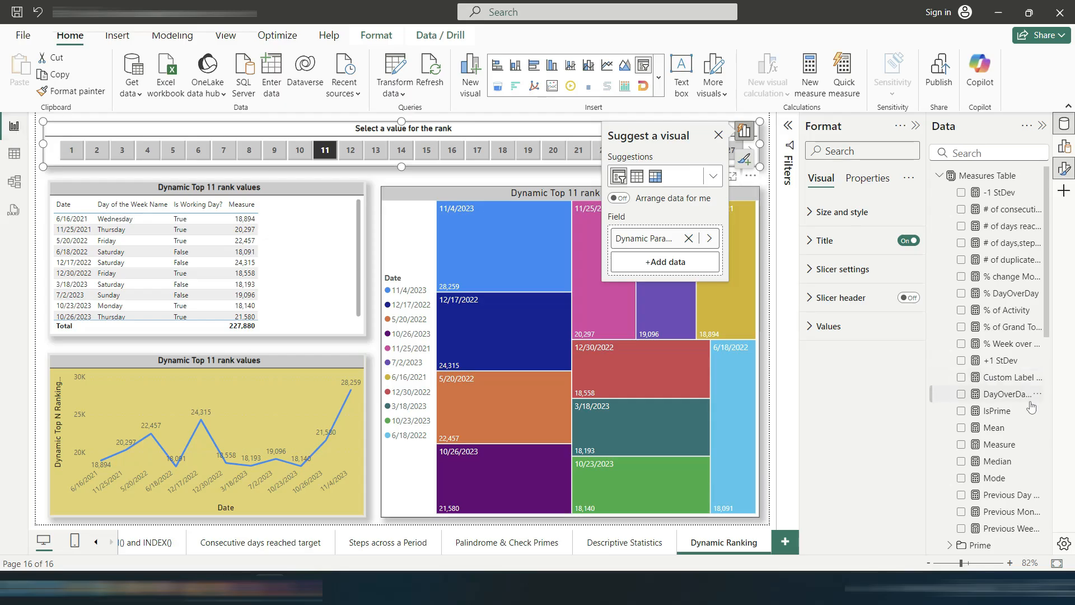
pyautogui.click(940, 176)
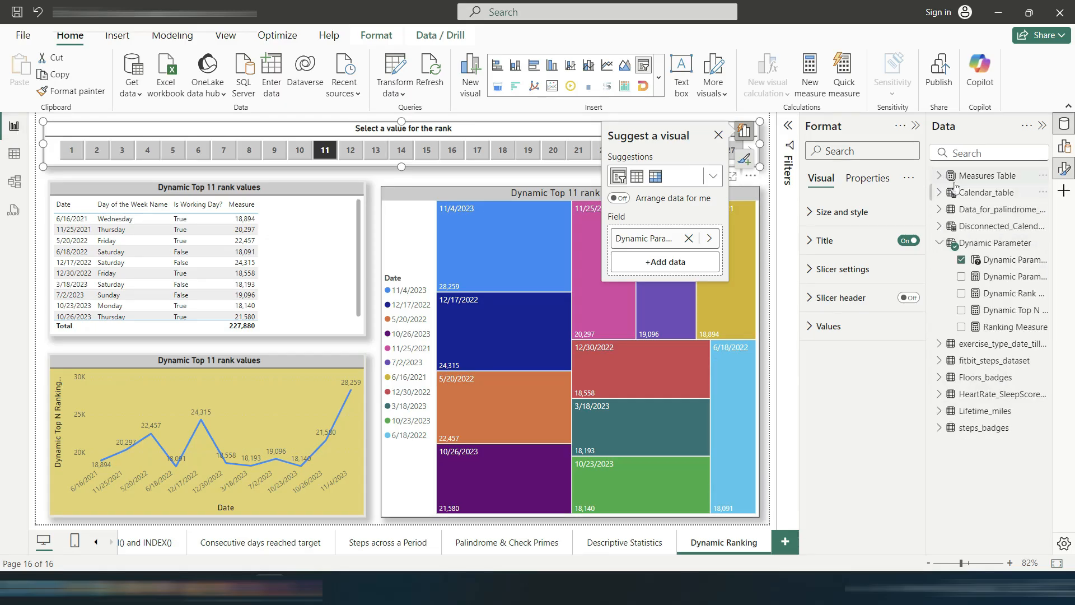
pyautogui.click(1011, 314)
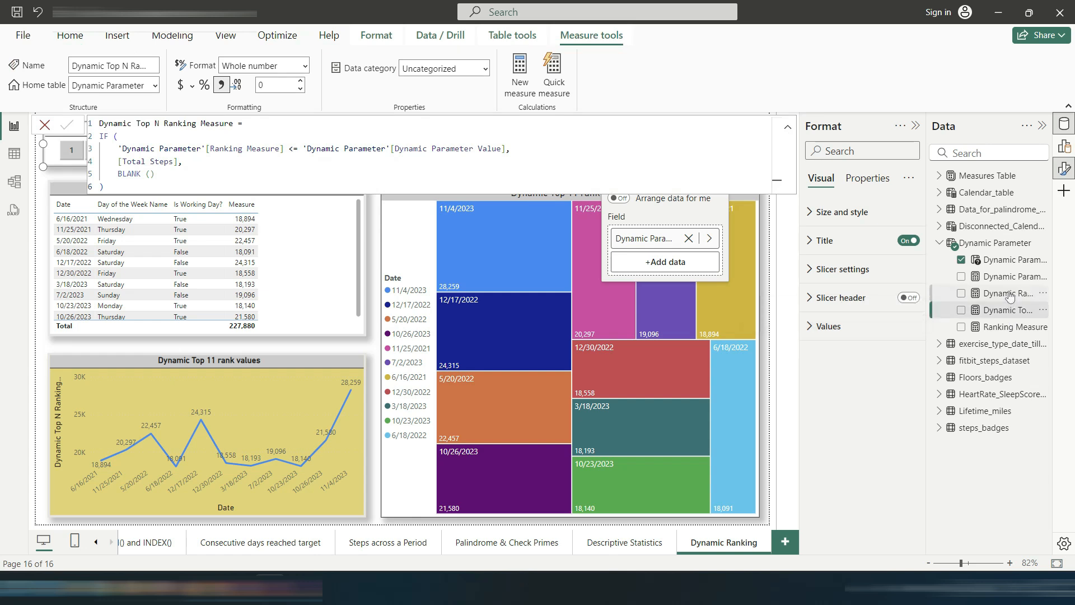
pyautogui.click(1008, 326)
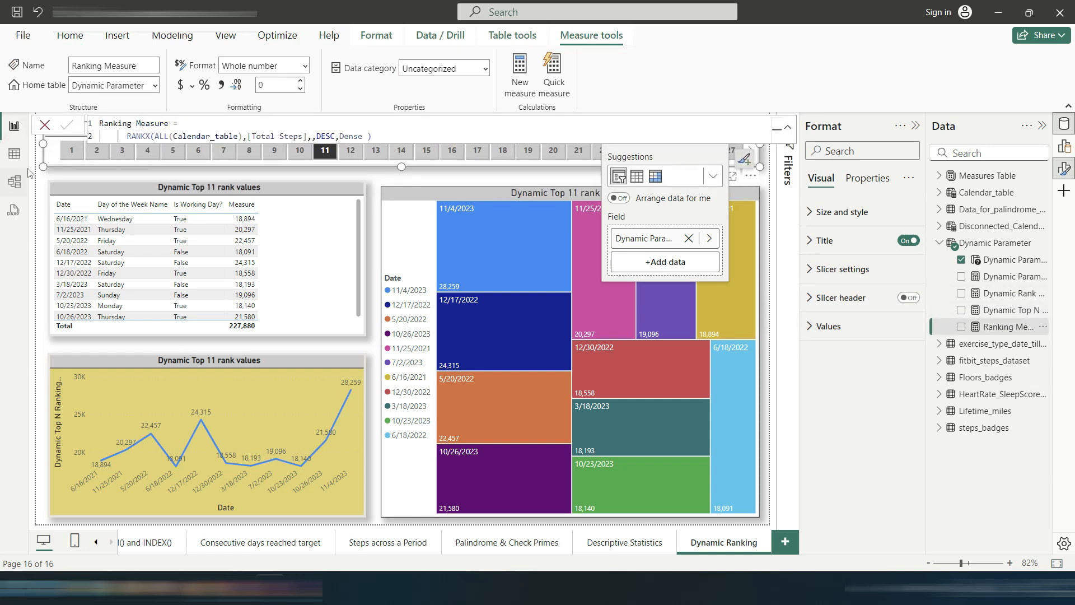
# Step: Back in the DAX query, wrap the SUMMARIZE expression in ADDCOLUMNS( and add a comma after it
pyautogui.click(13, 209)
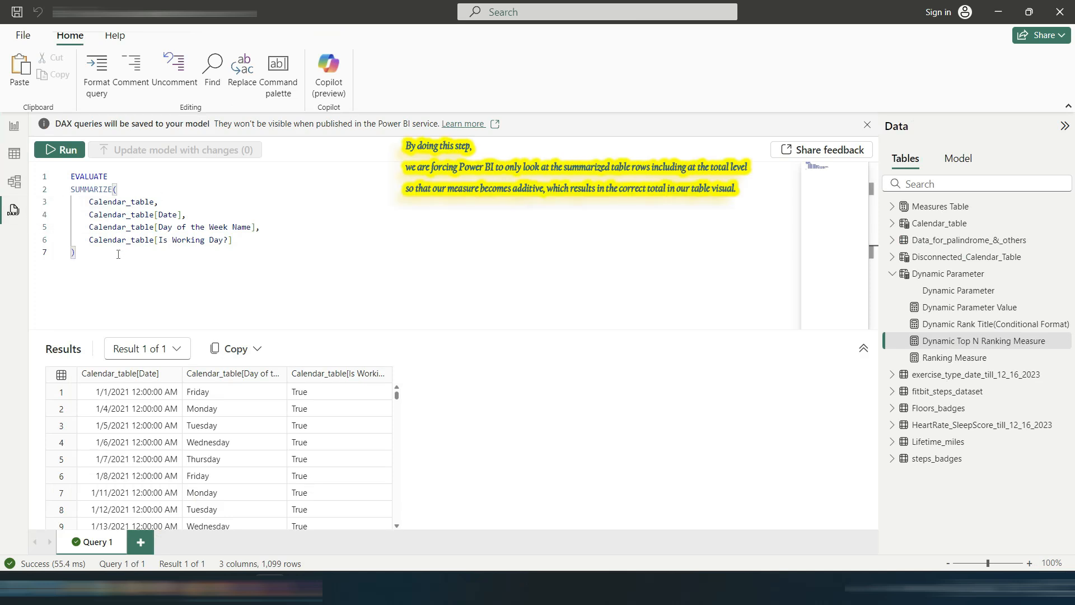
pyautogui.click(143, 176)
pyautogui.press('Return')
pyautogui.write('A')
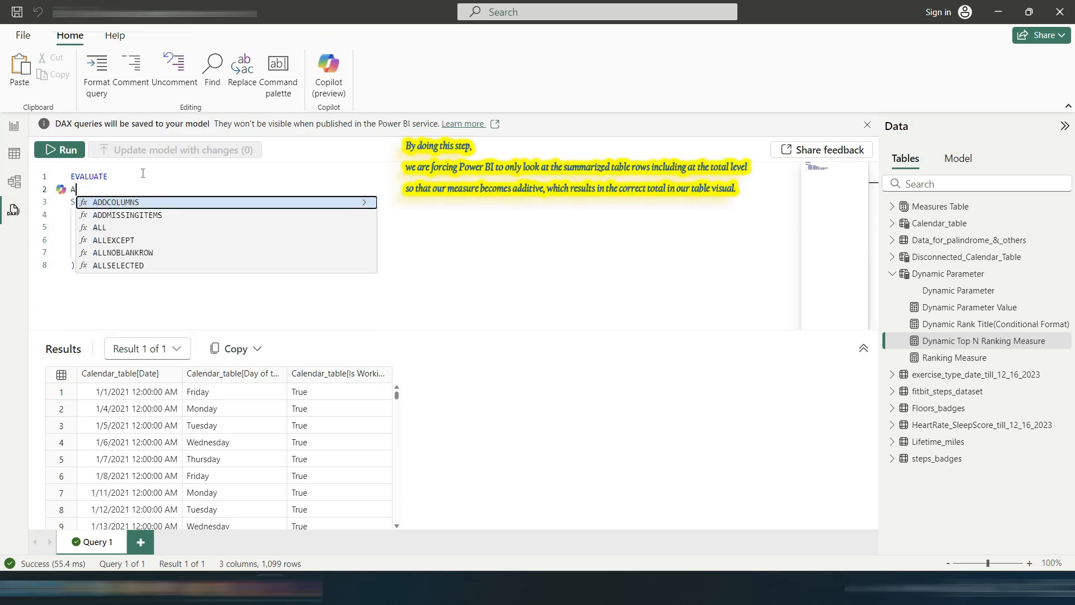
pyautogui.press('Tab')
pyautogui.click(91, 266)
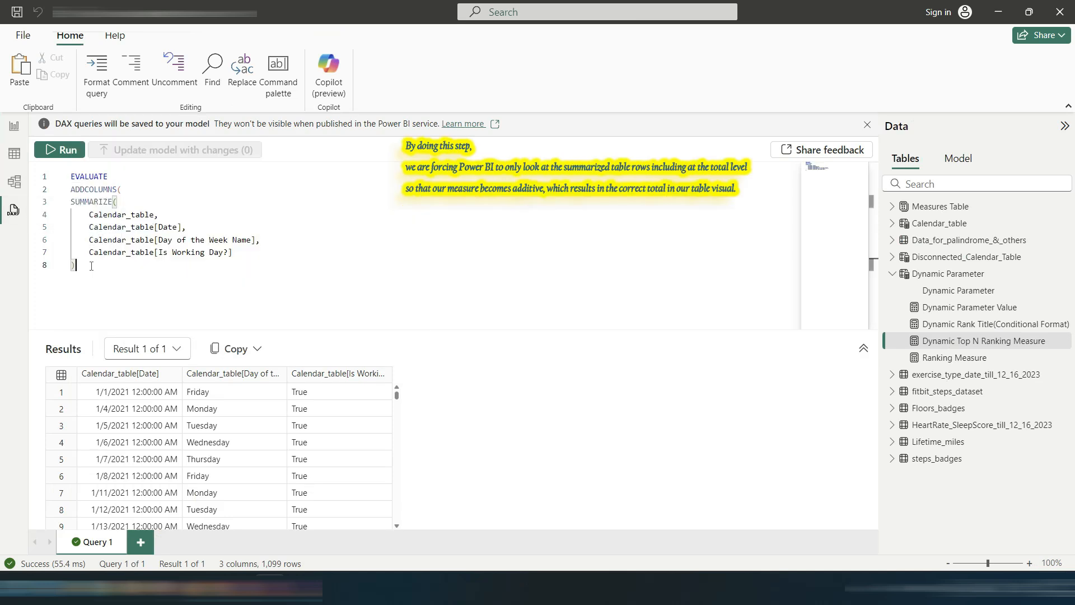
pyautogui.write(',')
pyautogui.press('Return')
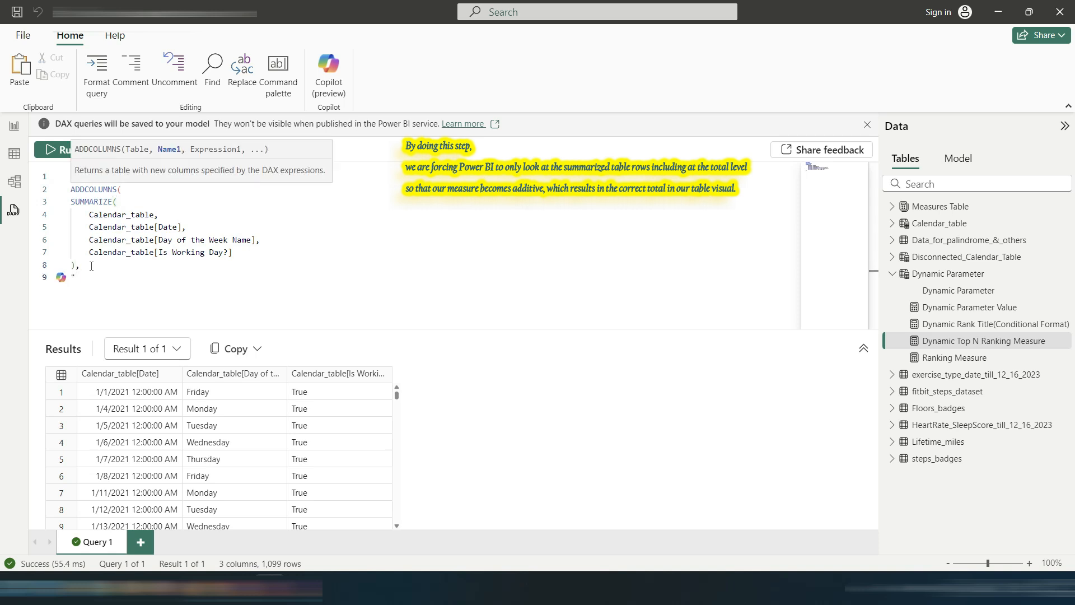
# Step: Add a "Steps" column computed by [Dynamic Top N Ranking Measure], close ADDCOLUMNS, and run the query
pyautogui.write('"Steps",[Dyn')
pyautogui.press('Down')
pyautogui.press('Down')
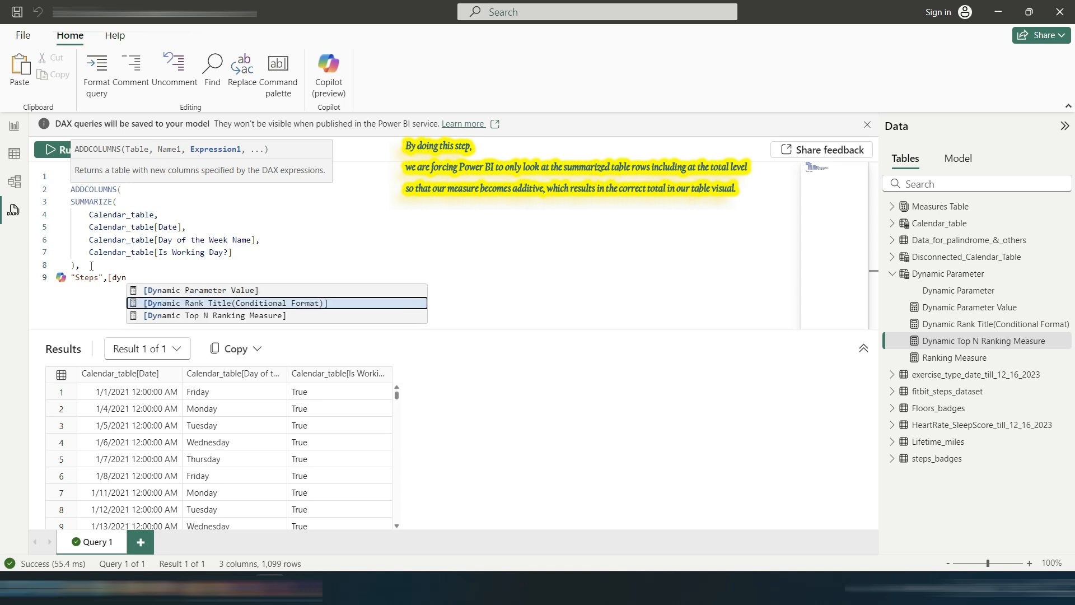
pyautogui.press('Tab')
pyautogui.press('Return')
pyautogui.write(')')
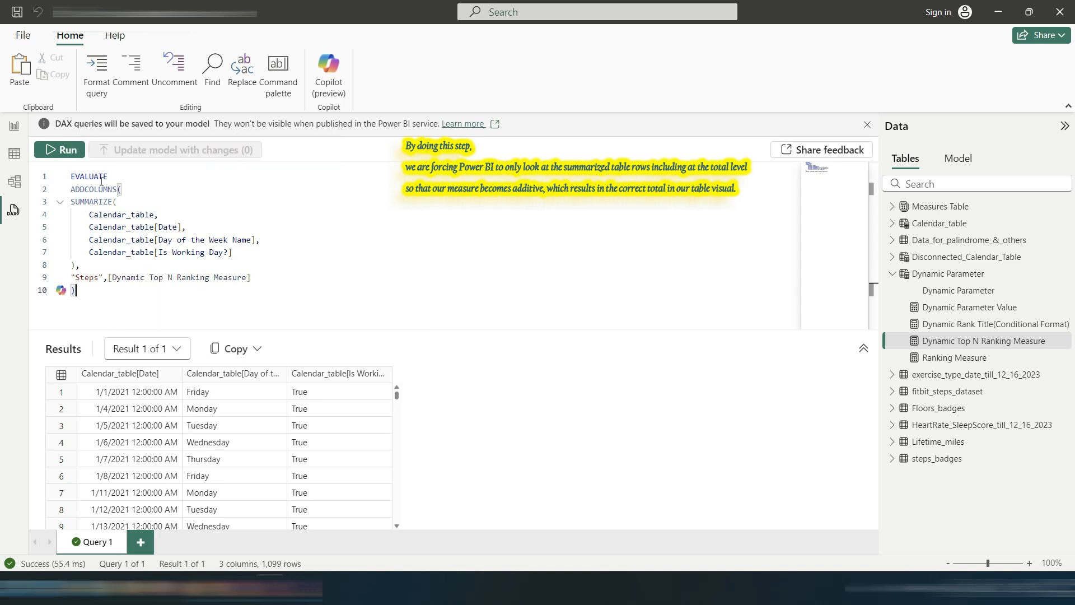
pyautogui.click(62, 149)
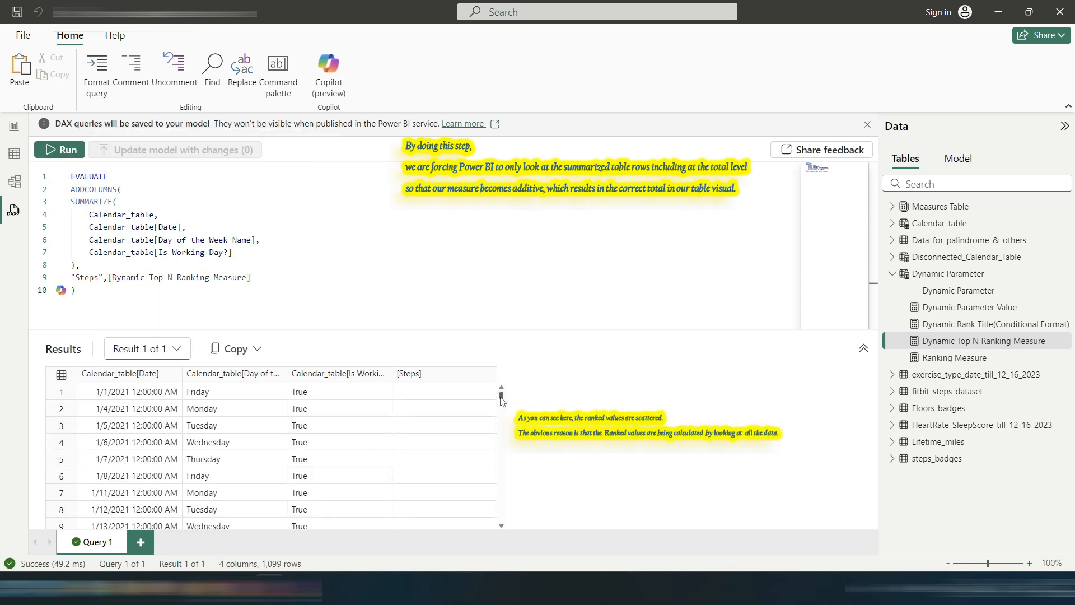
# Step: Scroll through the query results to examine the Steps column values
pyautogui.moveTo(502, 398); pyautogui.dragTo(503, 441)
pyautogui.scroll(-2, 471, 452)
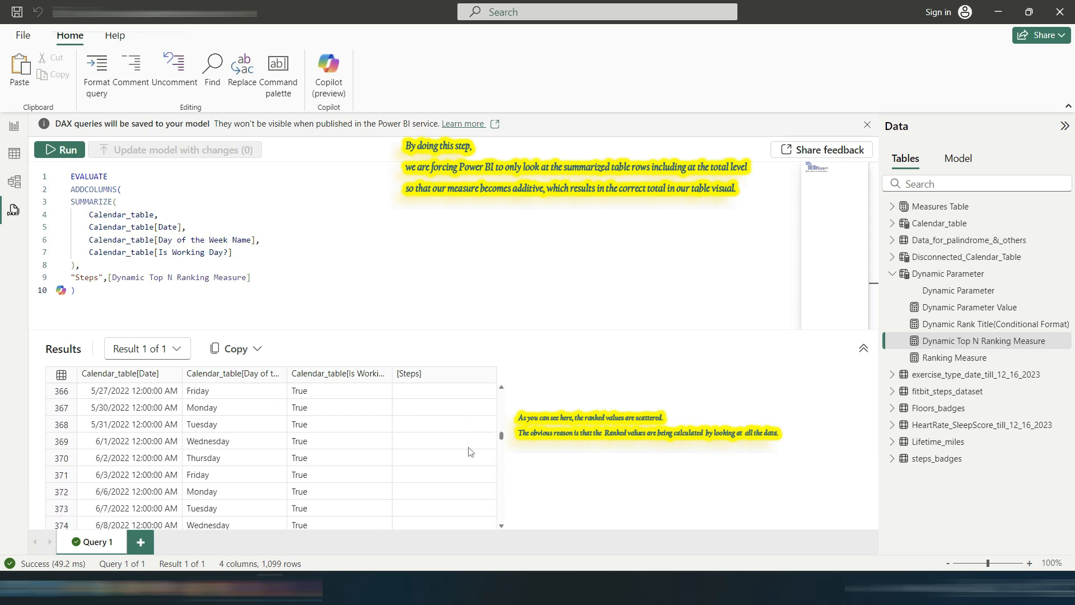
pyautogui.scroll(2, 471, 452)
pyautogui.scroll(-10, 480, 446)
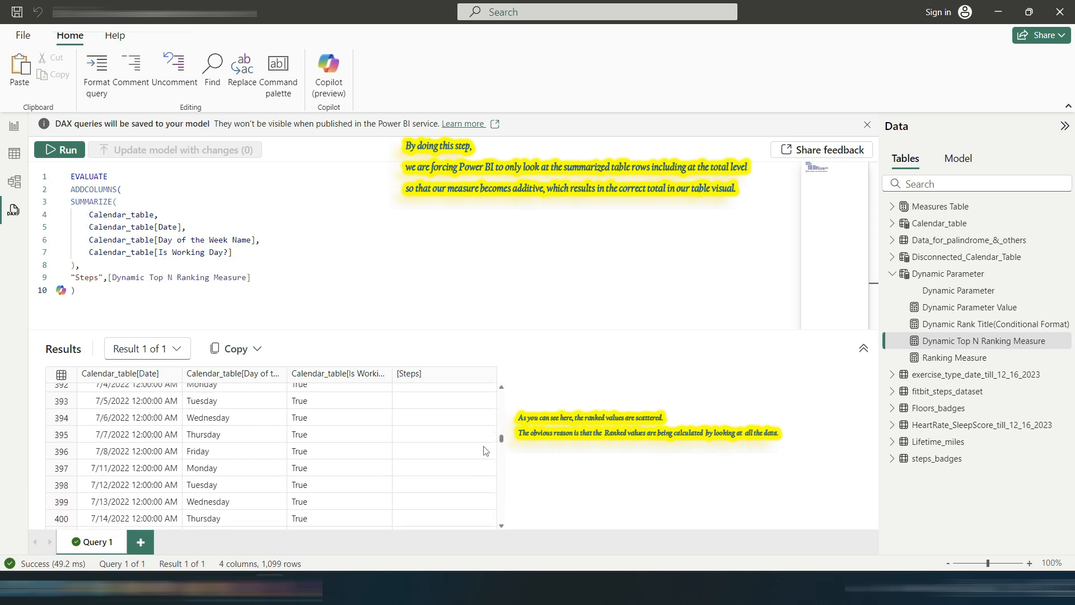
pyautogui.moveTo(502, 437); pyautogui.dragTo(530, 287)
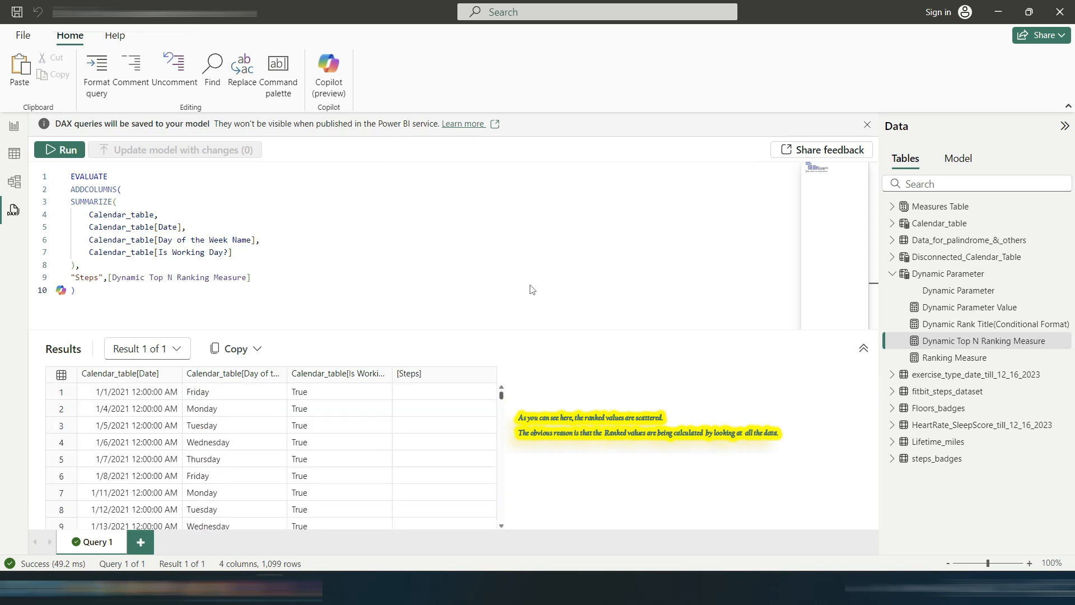
# Step: Inspect the Dynamic Parameter Value measure formula in the report view, then return to the DAX query
pyautogui.click(412, 212)
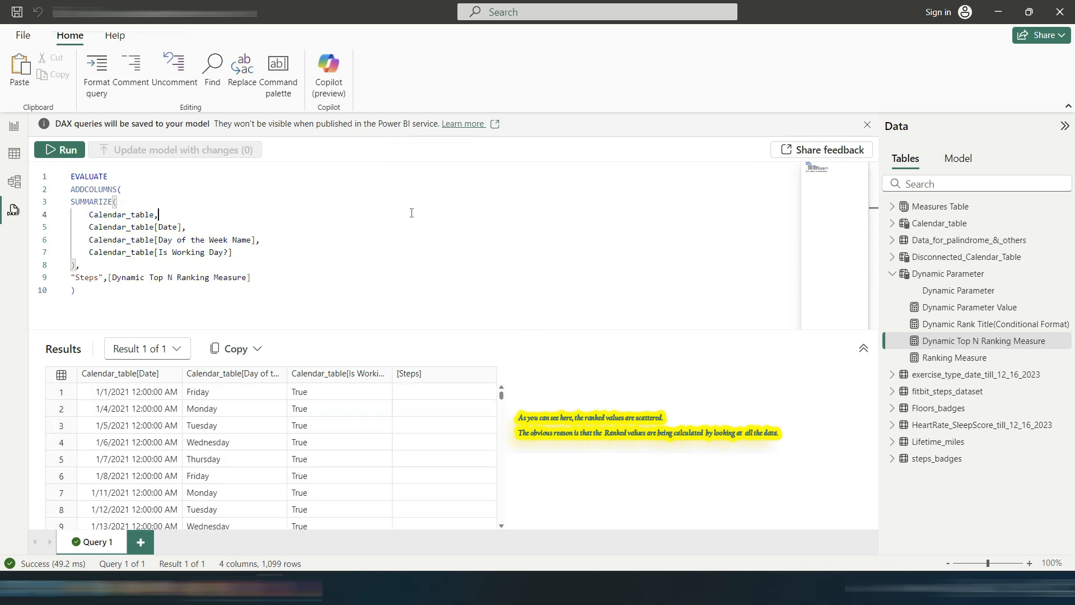
pyautogui.click(14, 126)
pyautogui.click(1000, 260)
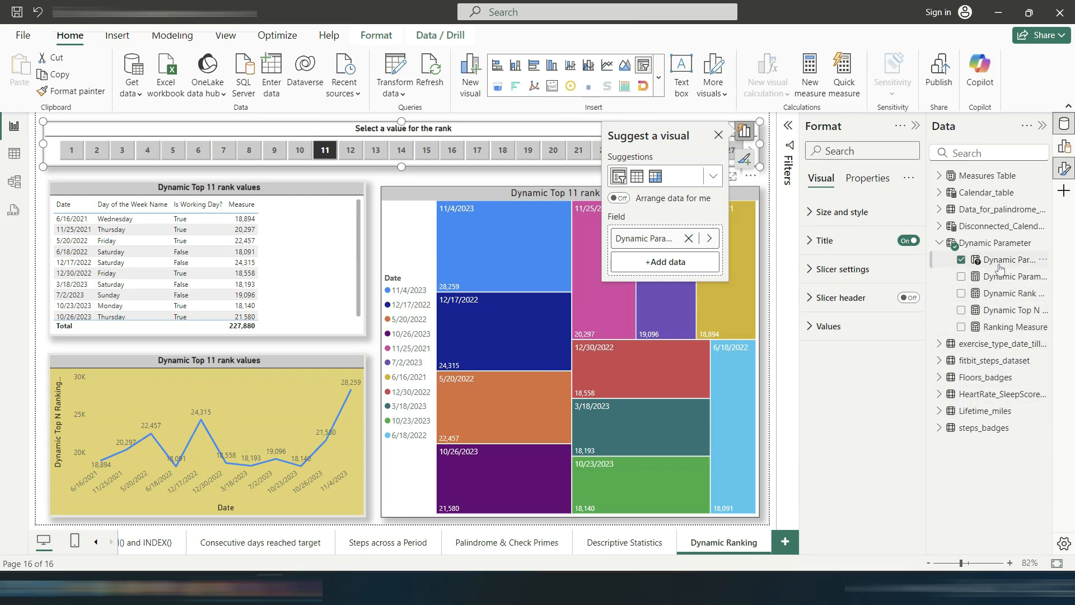
pyautogui.click(1001, 277)
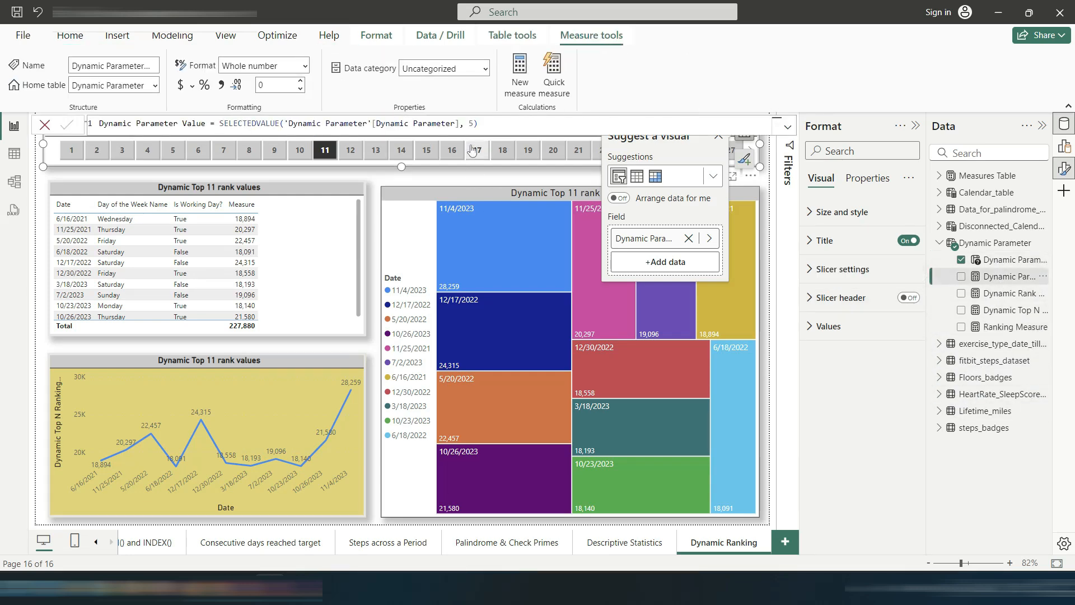
pyautogui.click(473, 123)
pyautogui.click(14, 210)
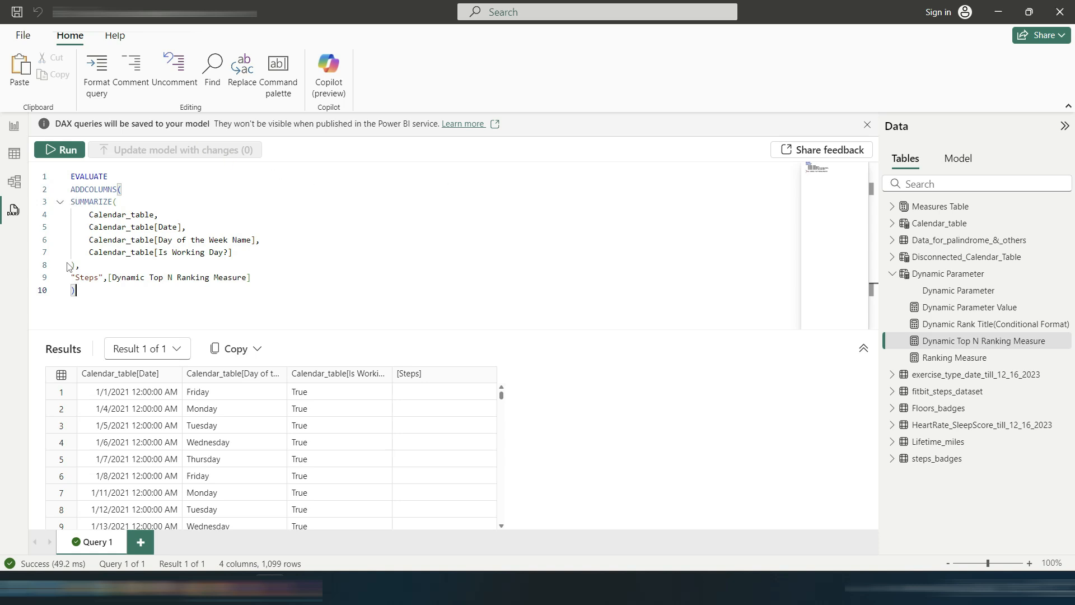
# Step: Copy the SUMMARIZE expression from the DAX query
pyautogui.moveTo(69, 266); pyautogui.dragTo(70, 201)
pyautogui.rightClick(81, 217)
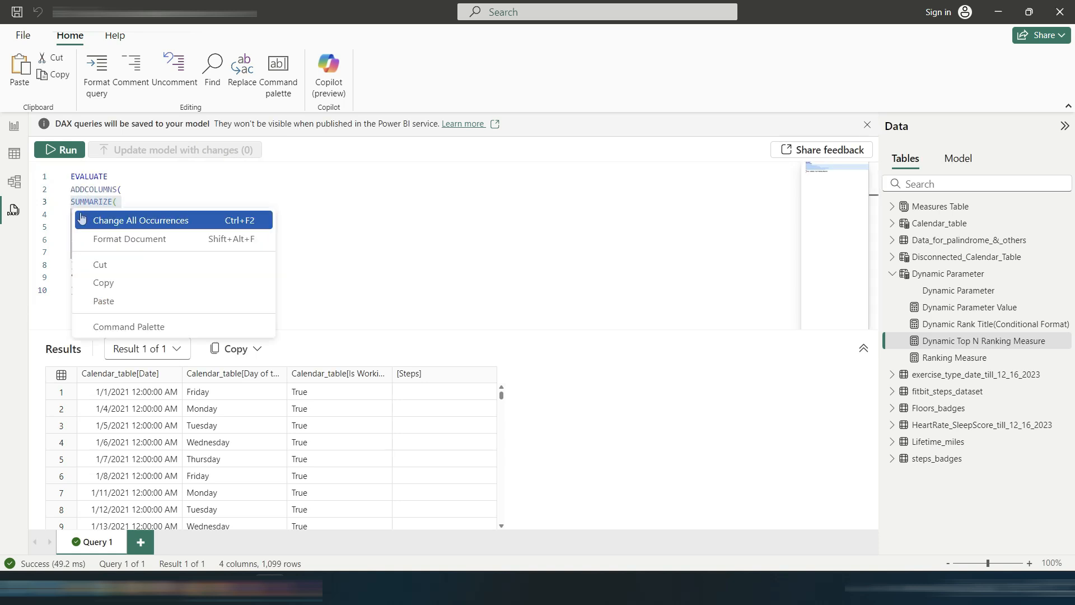
pyautogui.click(103, 282)
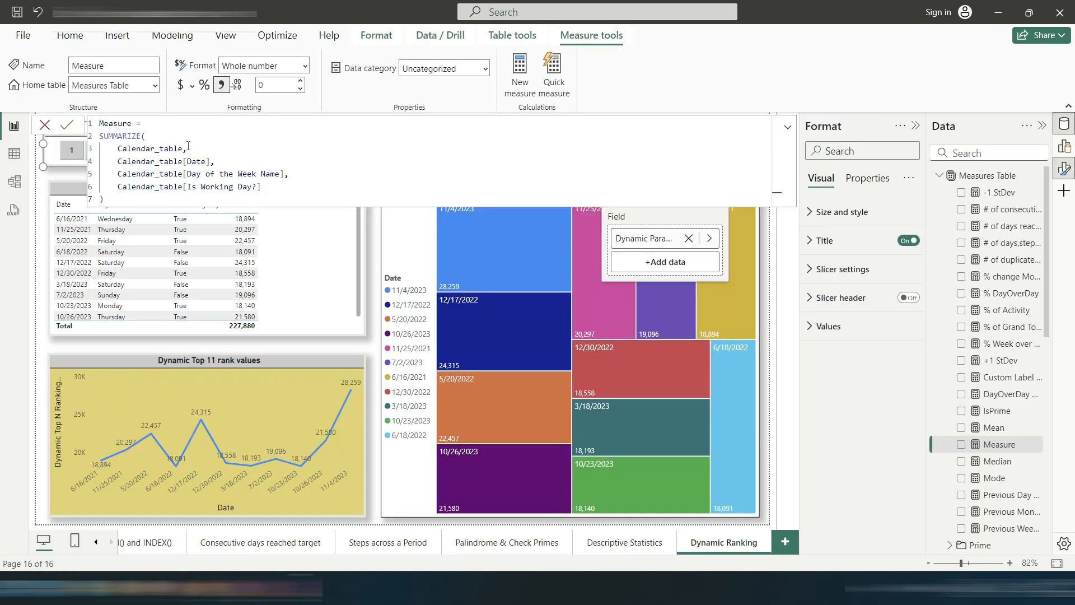
# Step: Start a new line after "Measure =" and wrap the pasted SUMMARIZE expression inside SUMX, adding a comma after it
pyautogui.click(164, 123)
pyautogui.press('Return')
pyautogui.write('SUMX')
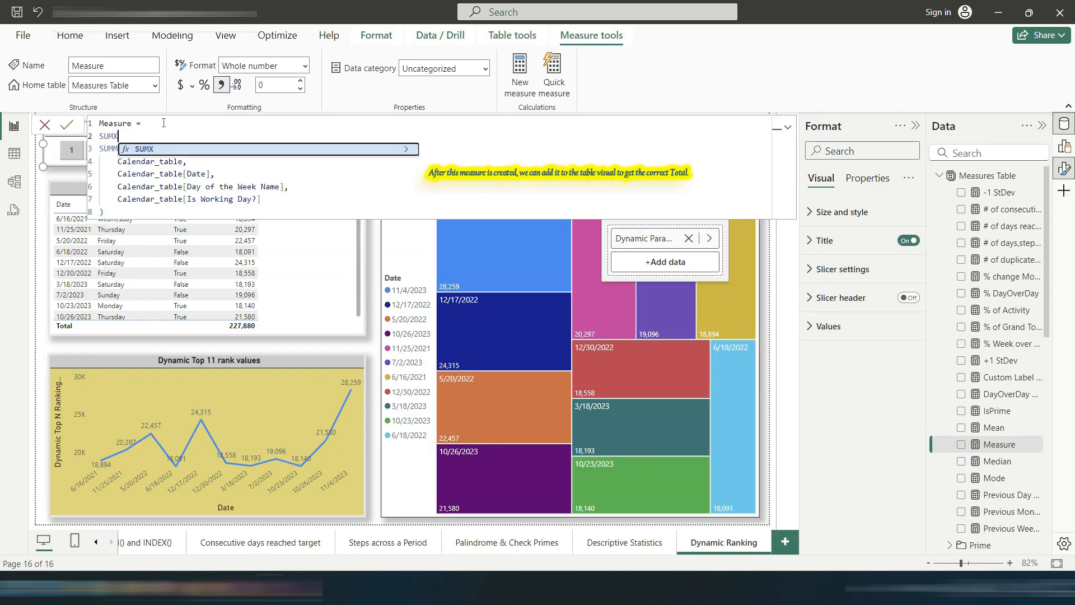
pyautogui.write('(')
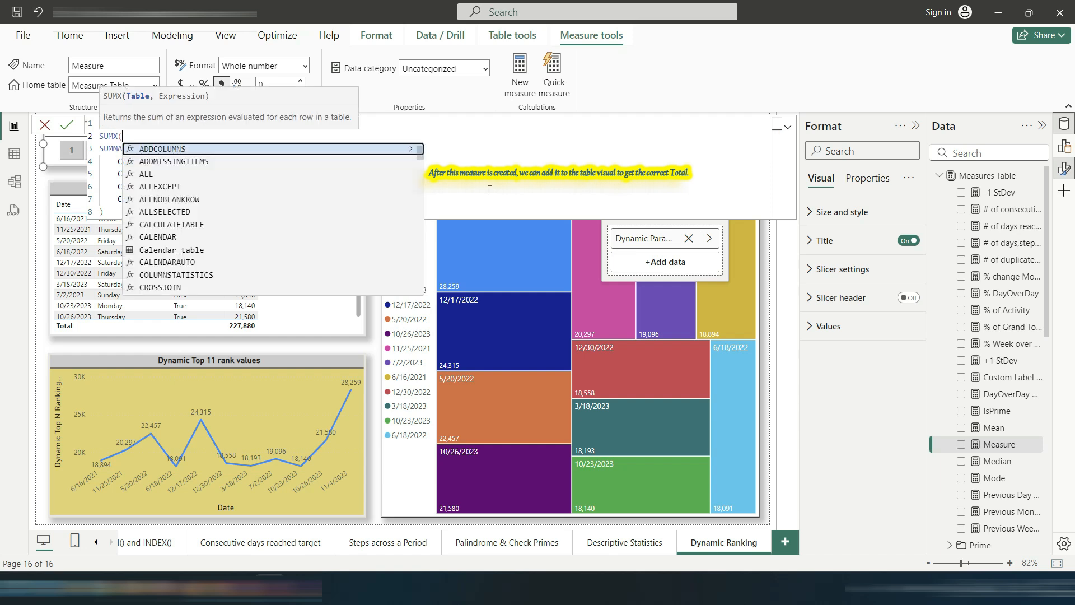
pyautogui.click(121, 212)
pyautogui.write(',')
pyautogui.press('Return')
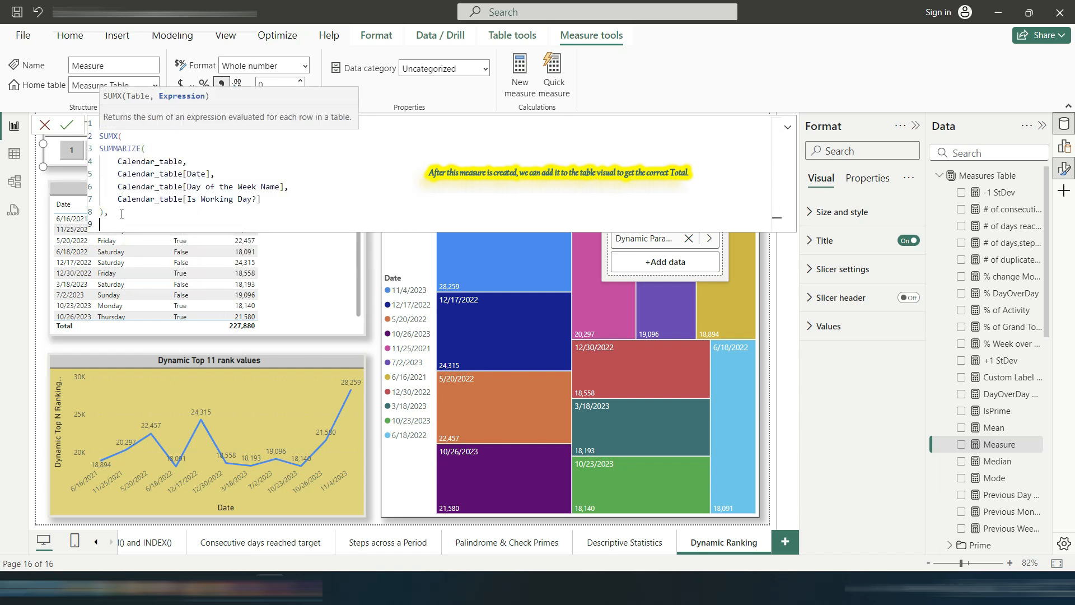
# Step: Add [Dynamic Top N Ranking Measure] as the SUMX expression argument and close the SUMX parenthesis
pyautogui.write('[dy')
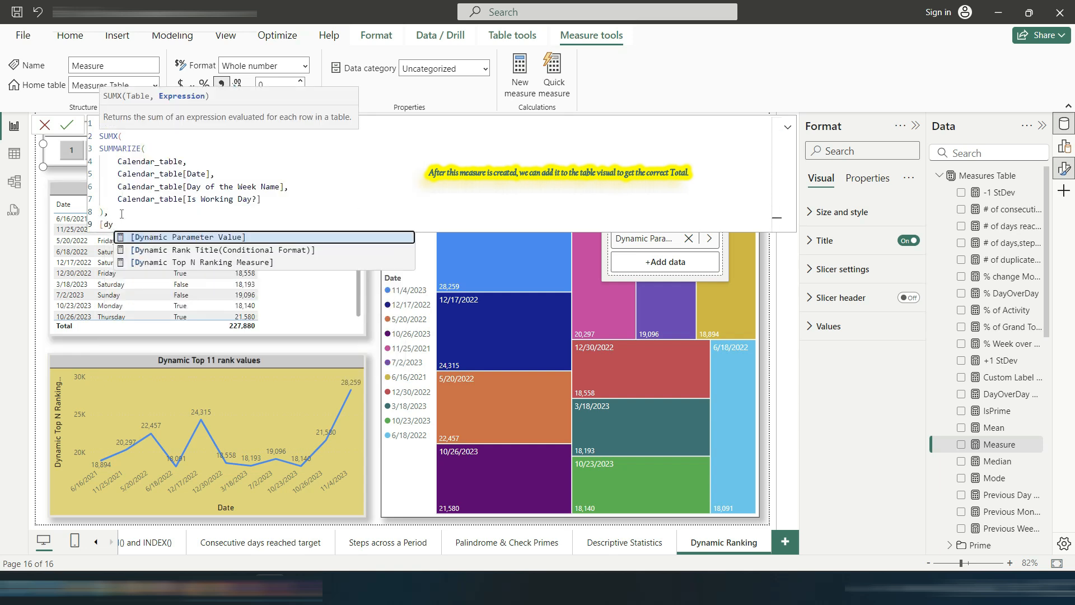
pyautogui.press('Tab')
pyautogui.press('BackSpace')
pyautogui.press('BackSpace')
pyautogui.press('BackSpace')
pyautogui.press('BackSpace')
pyautogui.press('BackSpace')
pyautogui.press('BackSpace')
pyautogui.press('BackSpace')
pyautogui.press('BackSpace')
pyautogui.press('BackSpace')
pyautogui.press('BackSpace')
pyautogui.press('BackSpace')
pyautogui.press('BackSpace')
pyautogui.press('BackSpace')
pyautogui.press('BackSpace')
pyautogui.press('BackSpace')
pyautogui.press('BackSpace')
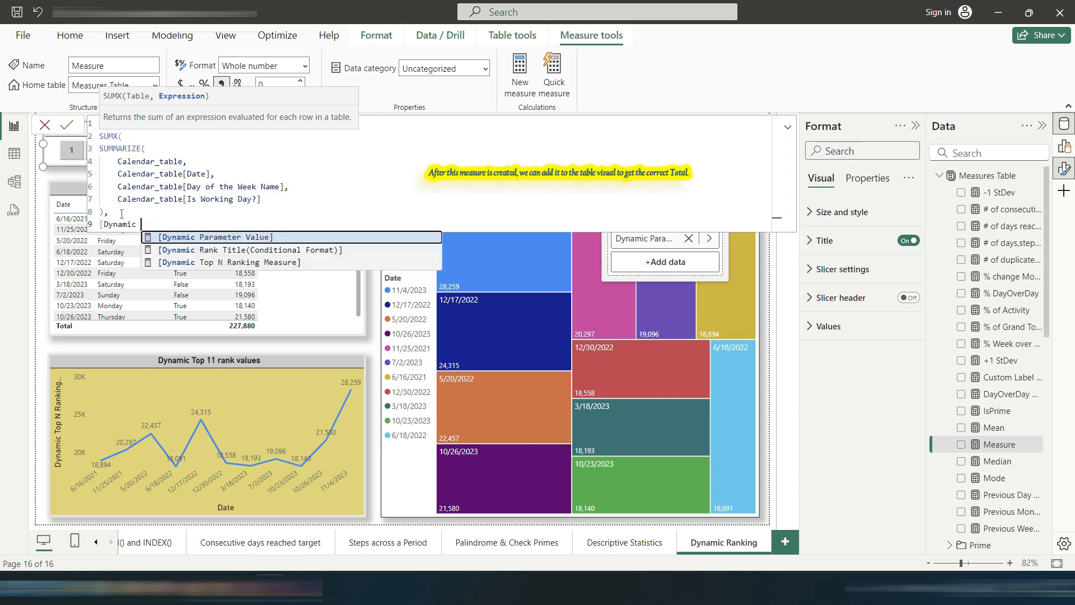
pyautogui.press('Down')
pyautogui.press('Down')
pyautogui.press('Tab')
pyautogui.press('Return')
pyautogui.write(')')
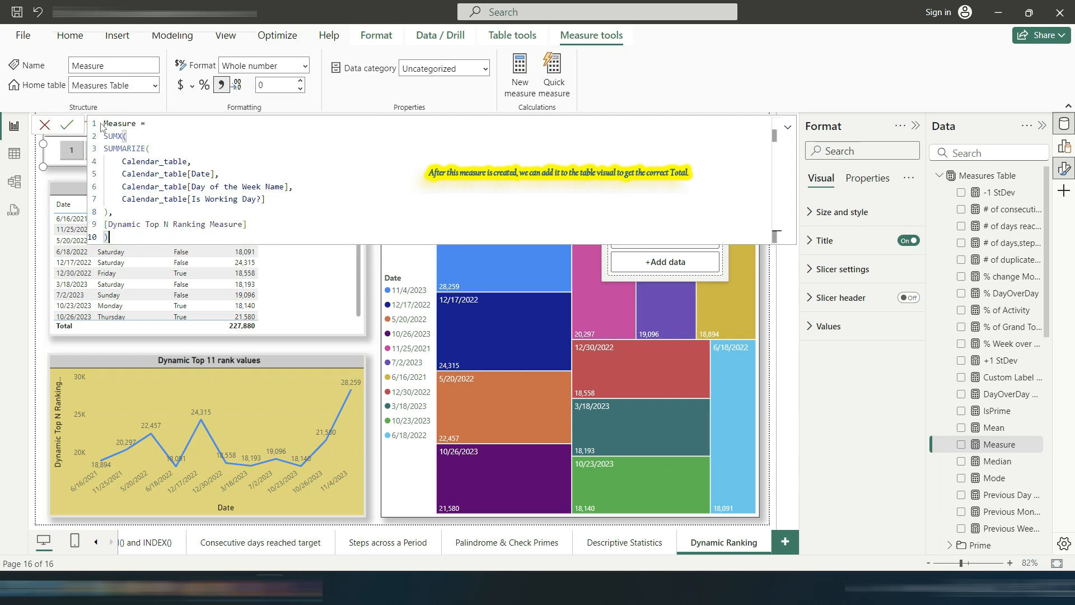
# Step: Rename the measure to Steps(for Ranking) and commit the formula
pyautogui.moveTo(138, 123); pyautogui.dragTo(95, 122)
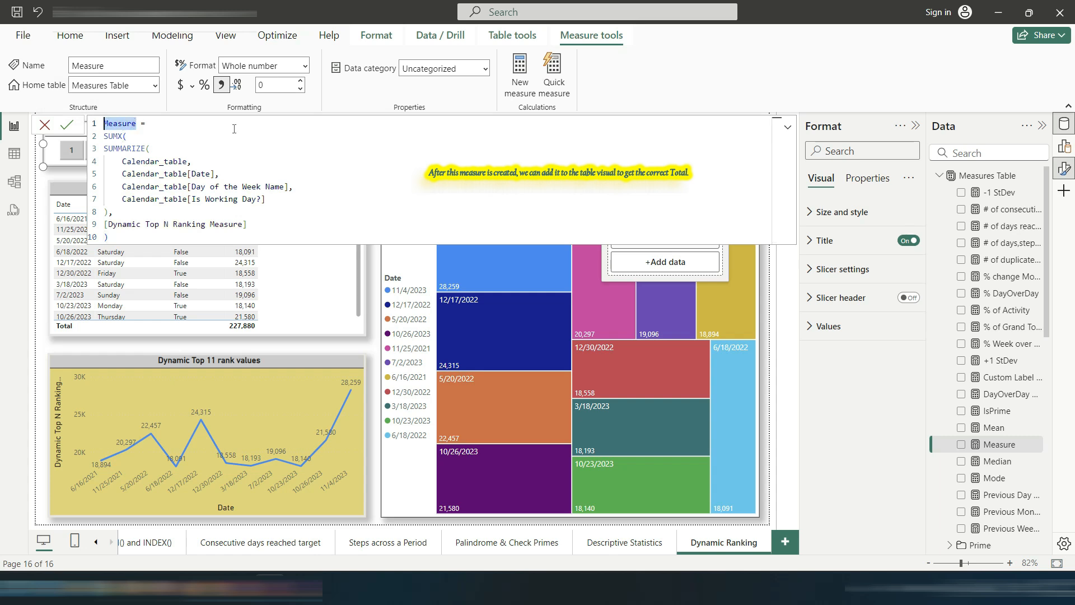
pyautogui.write('Step')
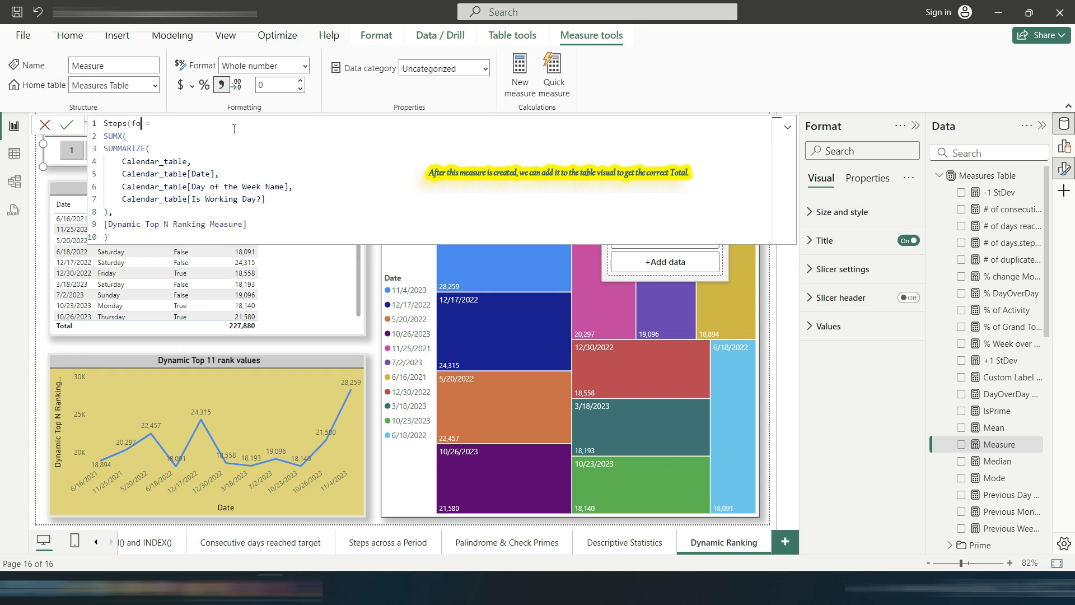
pyautogui.write('s(for Ranking')
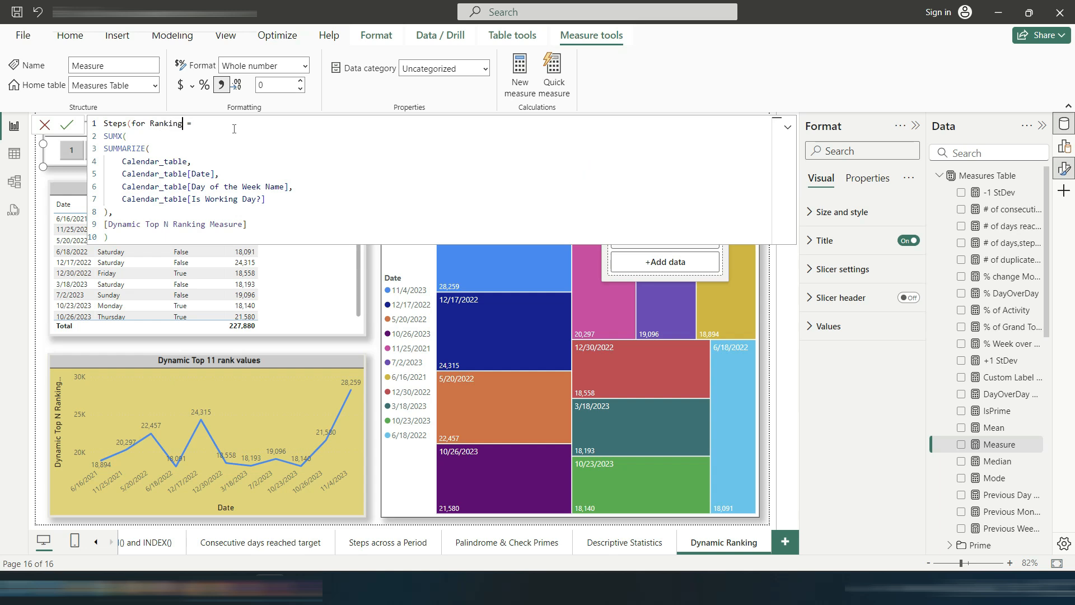
pyautogui.write(')')
pyautogui.click(66, 124)
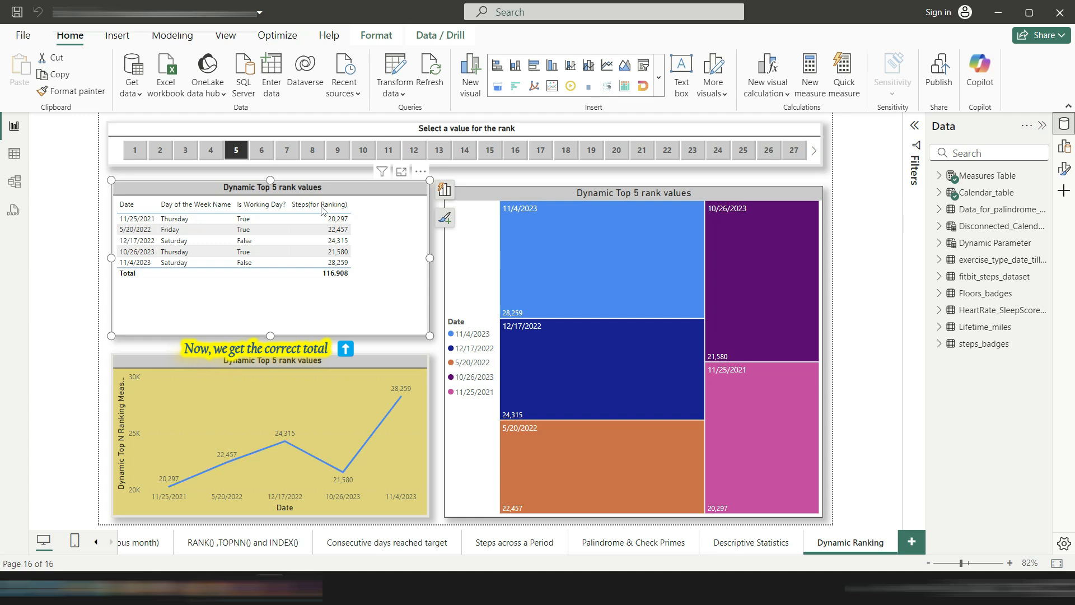
# Step: Sort the table by Steps(for Ranking) descending and switch the rank slicer to other values such as 7 and 9
pyautogui.click(331, 206)
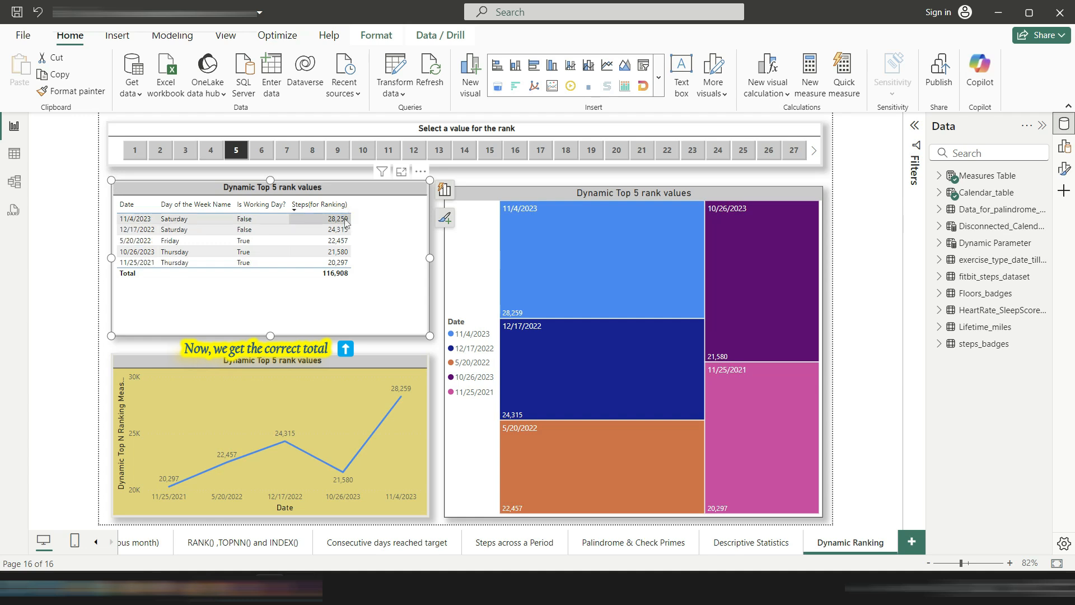
pyautogui.click(287, 150)
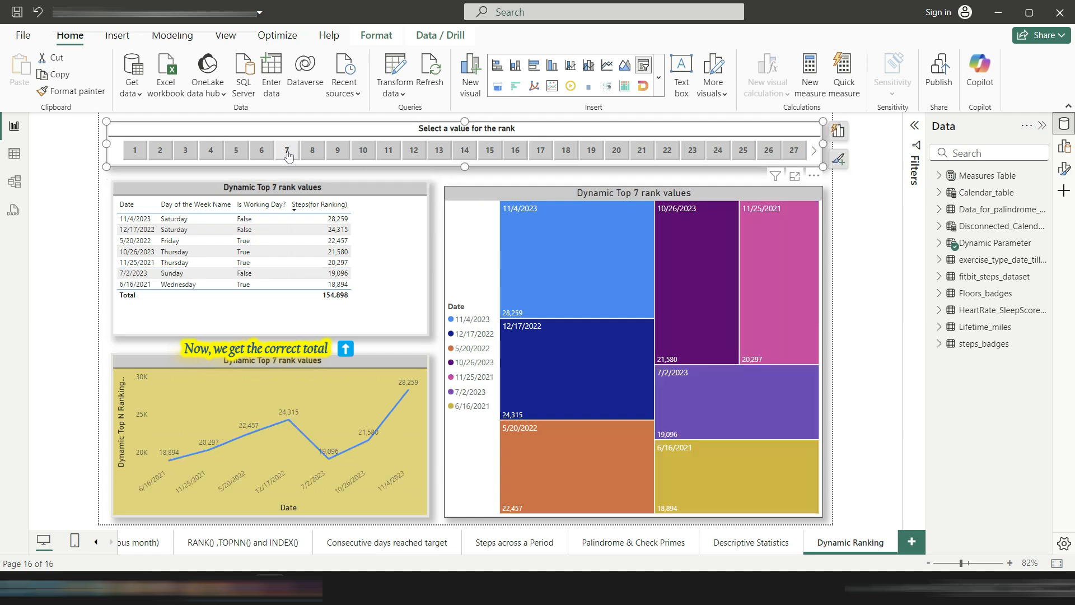
pyautogui.click(340, 153)
pyautogui.click(364, 151)
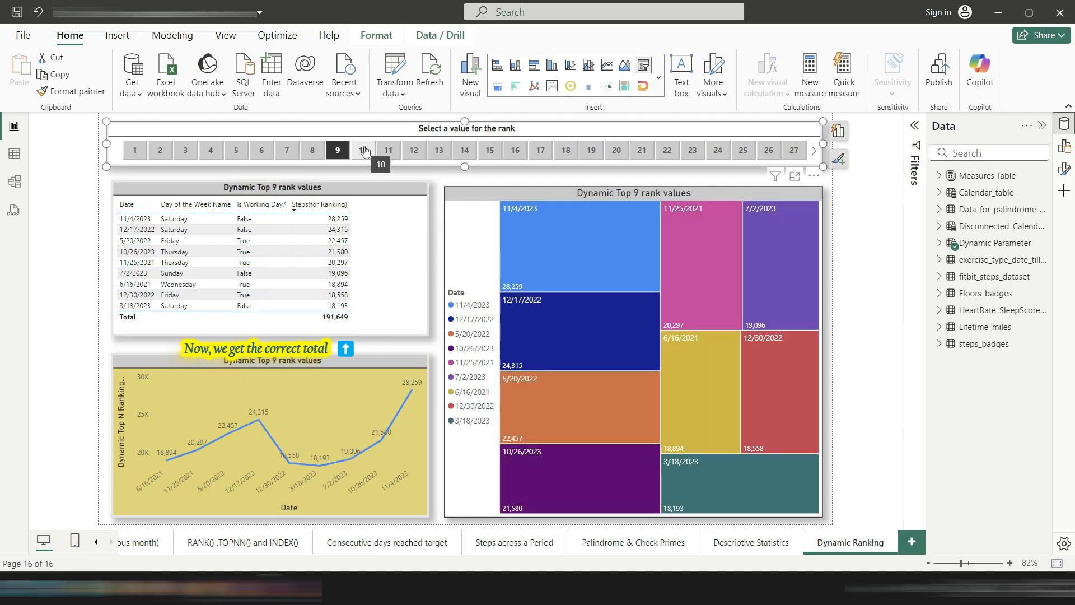